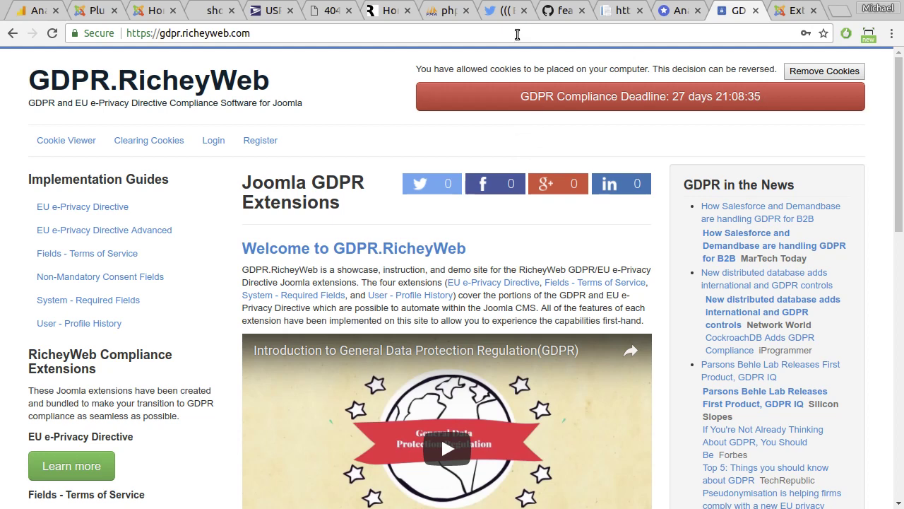
- Open the plugin list in the site's Joomla administration and search it for "content security"
click(786, 11)
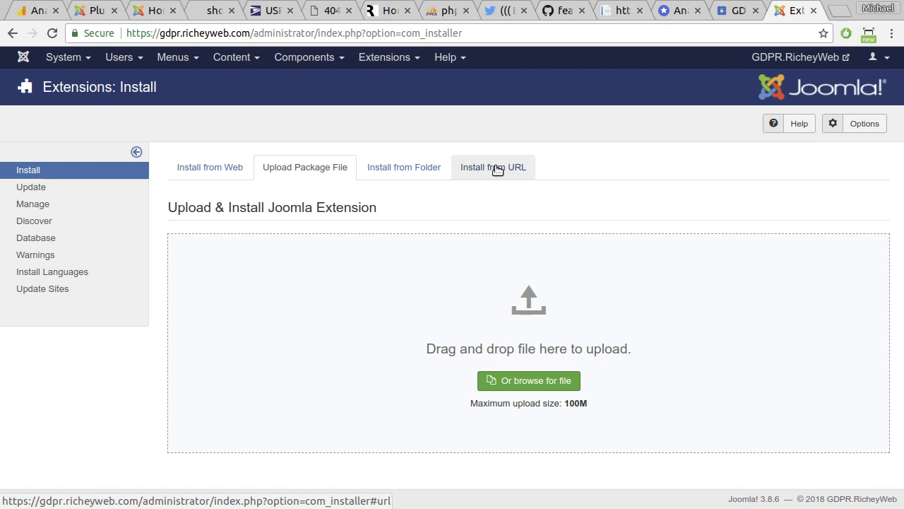
click(385, 57)
click(399, 126)
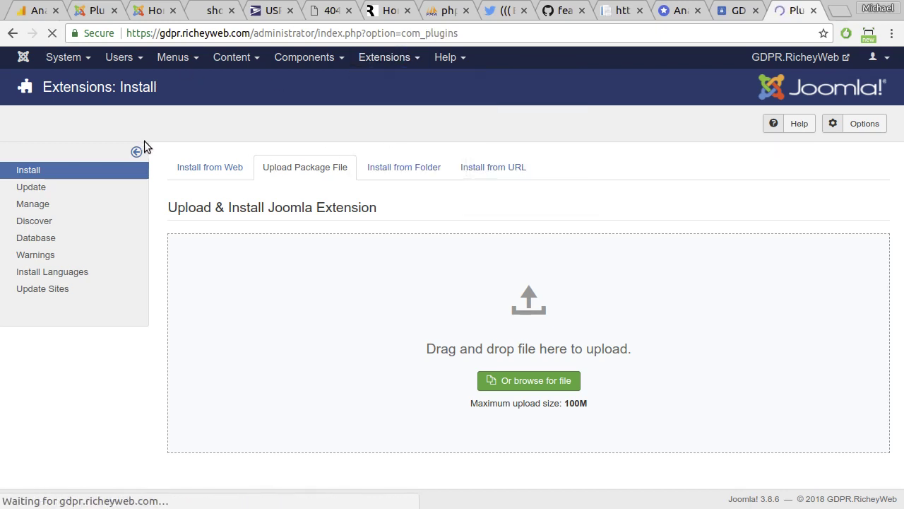
click(115, 168)
text(content-sec)
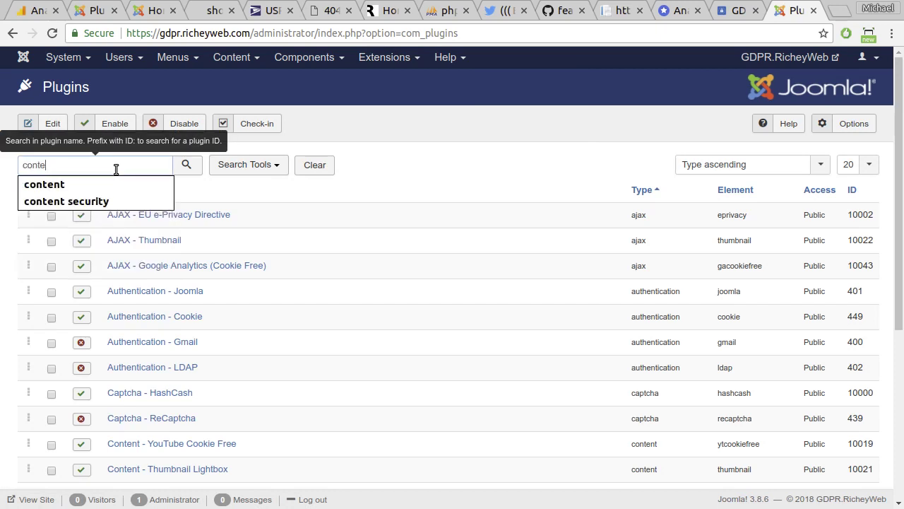
key(BackSpace)
key(BackSpace)
key(BackSpace)
key(BackSpace)
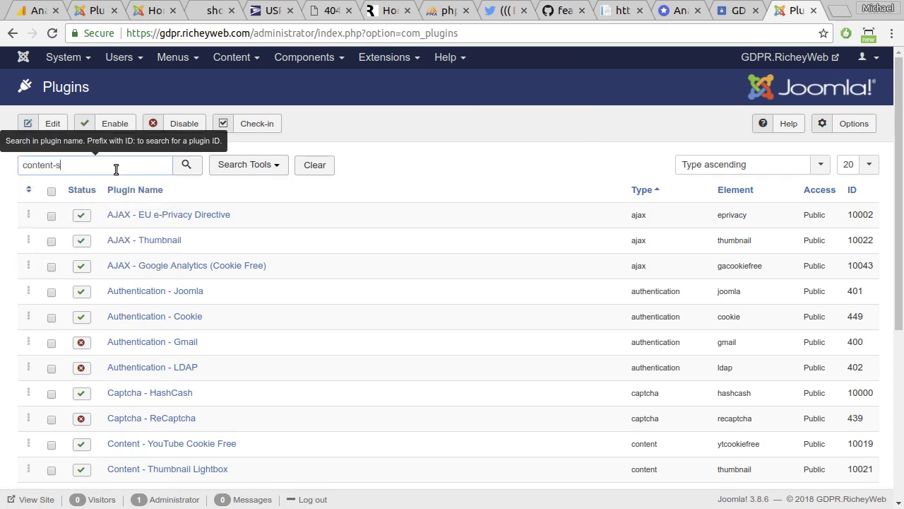
text(security)
key(Return)
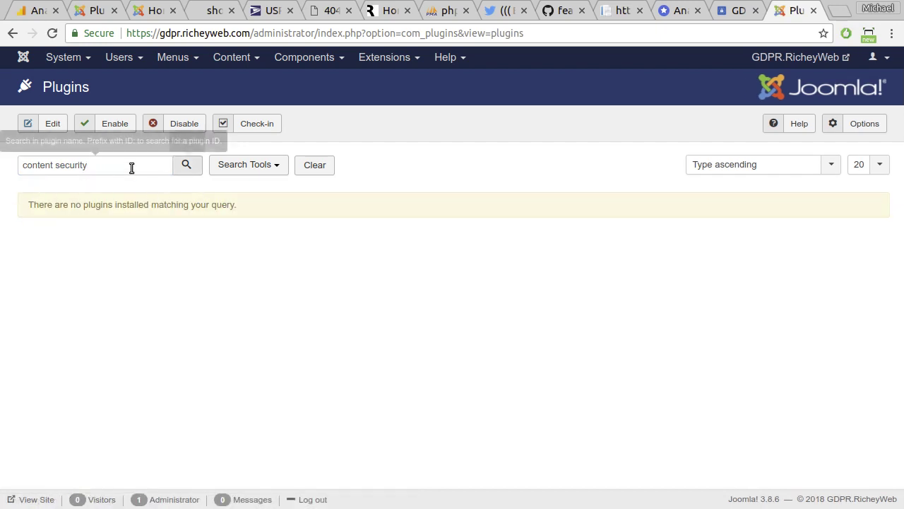
- Open the extension installer and install the Content Security Policy plugin
click(397, 56)
mouse_move(460, 77)
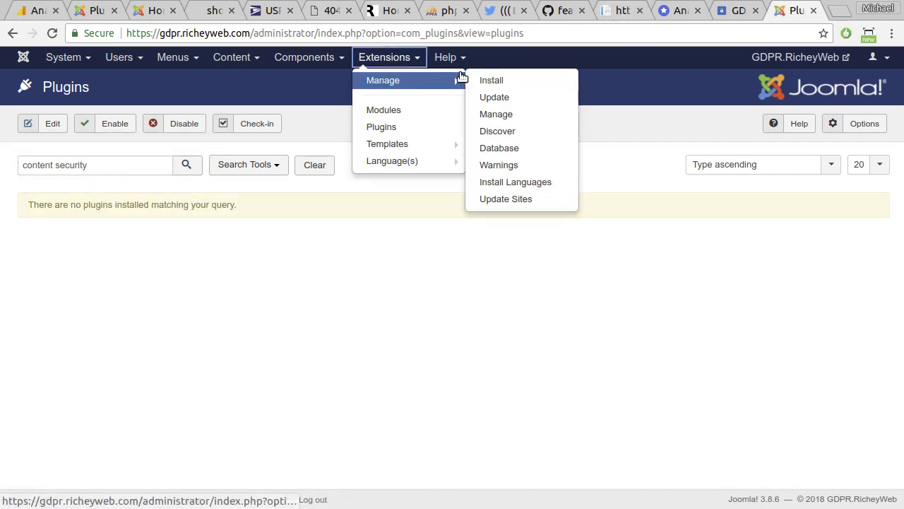
click(493, 80)
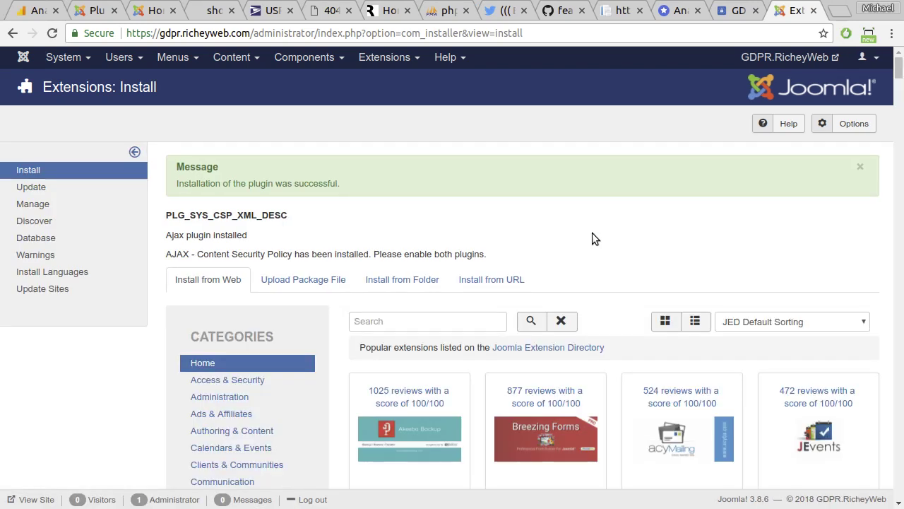
- Return to the plugin list and open the AJAX - Content Security Policy plugin for editing
click(395, 57)
click(407, 126)
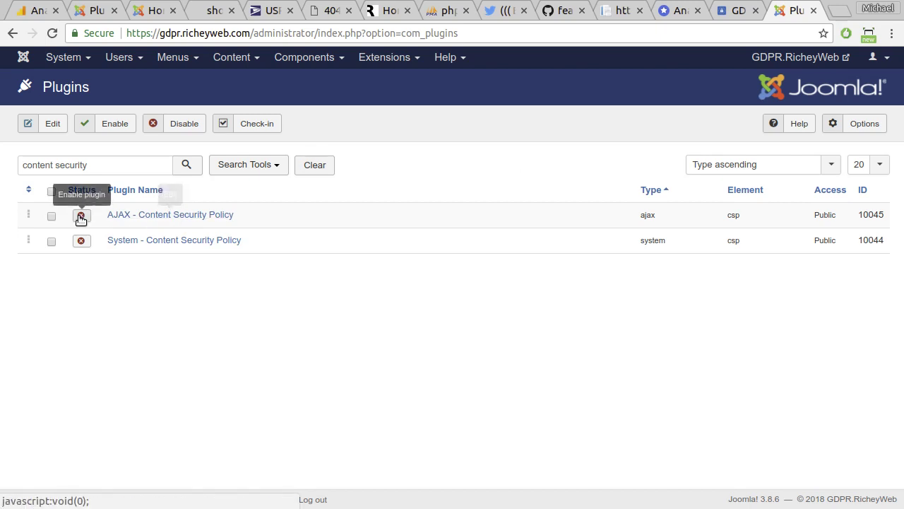
click(162, 214)
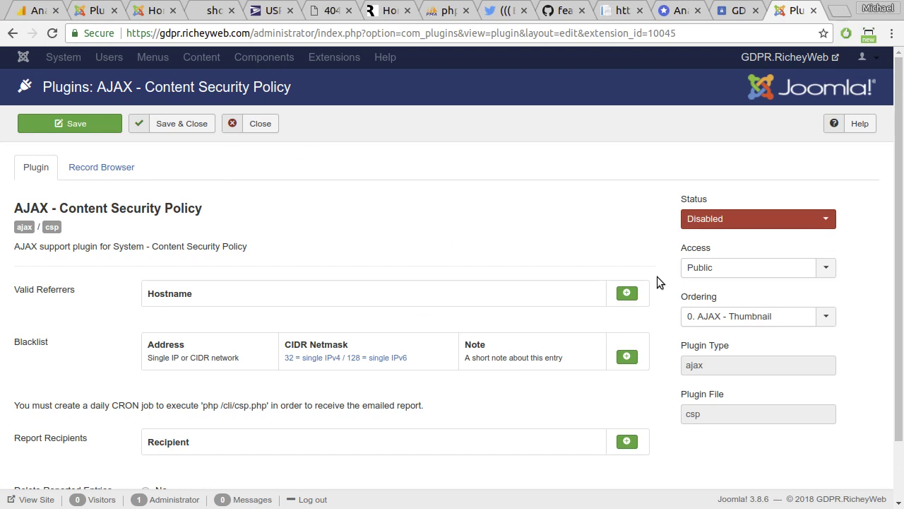
- Add gdpr.richeyweb.com, copied from the site's address, as a valid referrer hostname
click(627, 293)
click(281, 324)
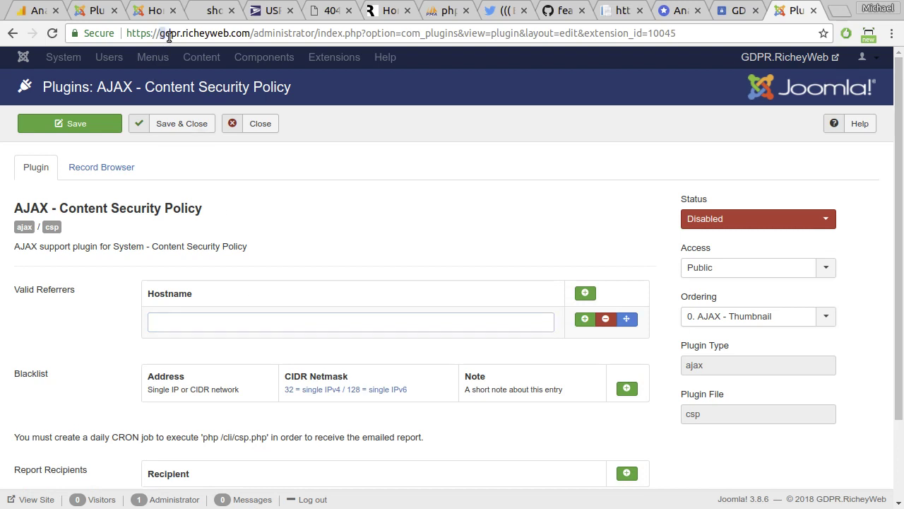
drag(159, 33, 249, 32)
key(ctrl+c)
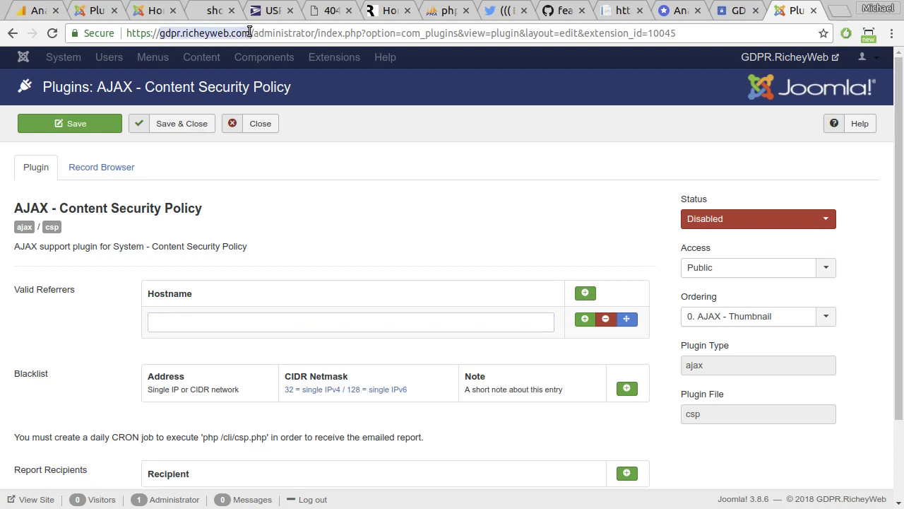
click(188, 327)
key(ctrl+v)
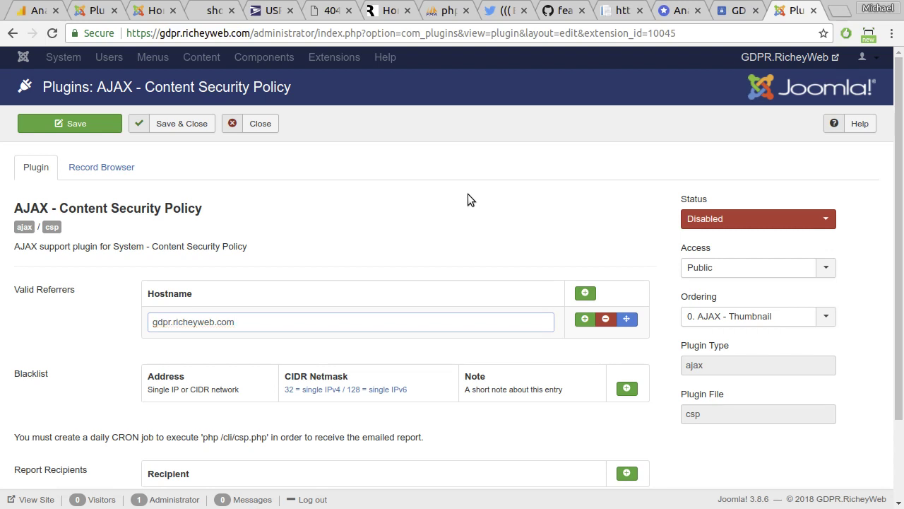
click(468, 194)
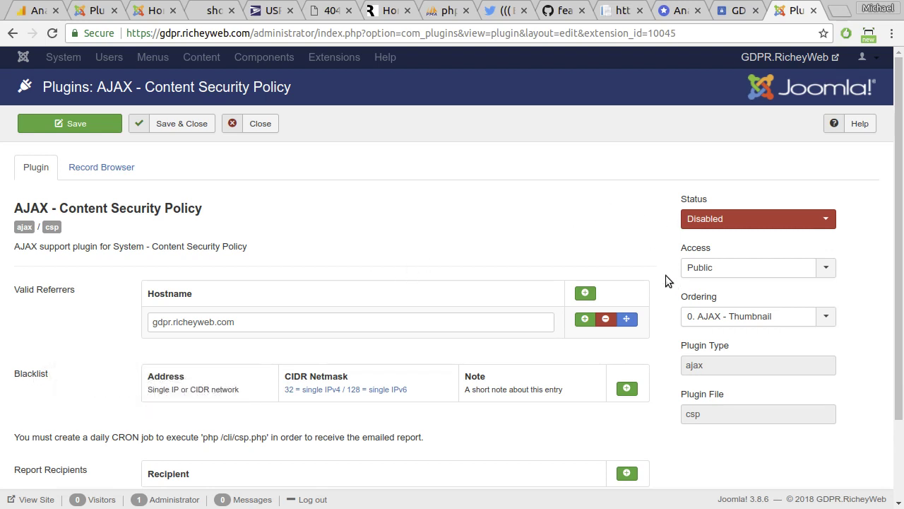
- Examine the plugin's Blacklist, Report Recipients and Delete Reported Entries settings, leaving no recipient row added
scroll(666, 281, down, 1)
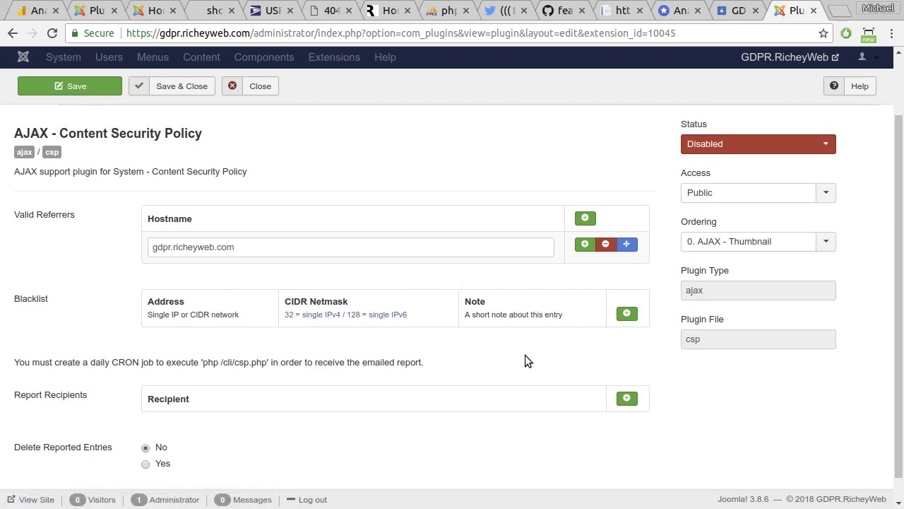
mouse_move(35, 308)
drag(31, 302, 78, 306)
click(57, 322)
scroll(90, 322, down, 1)
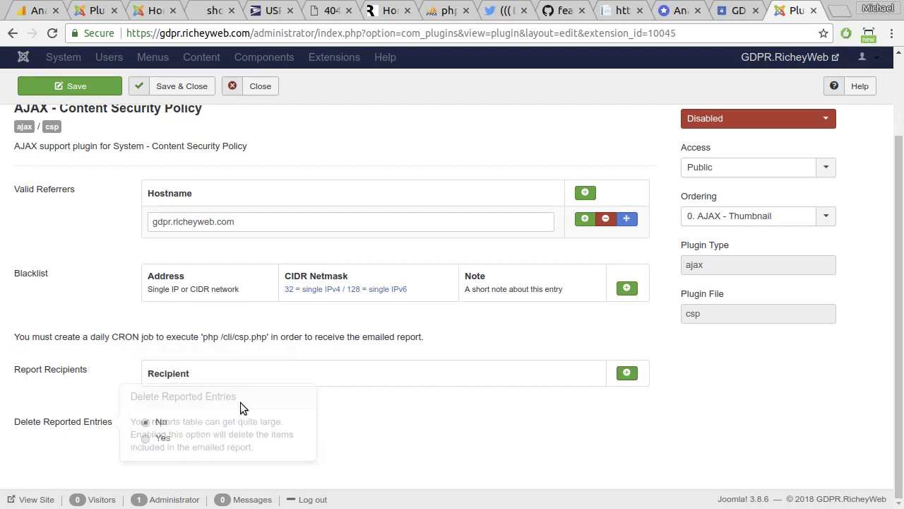
mouse_move(87, 425)
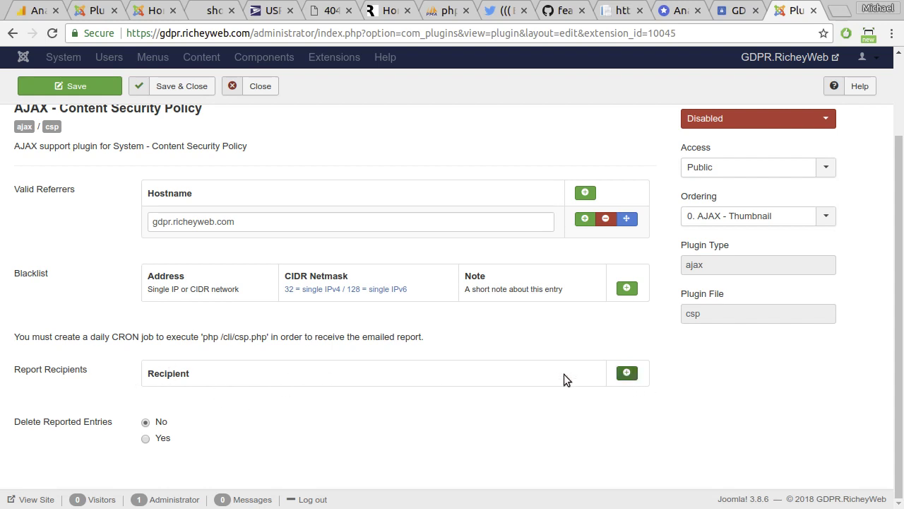
click(626, 373)
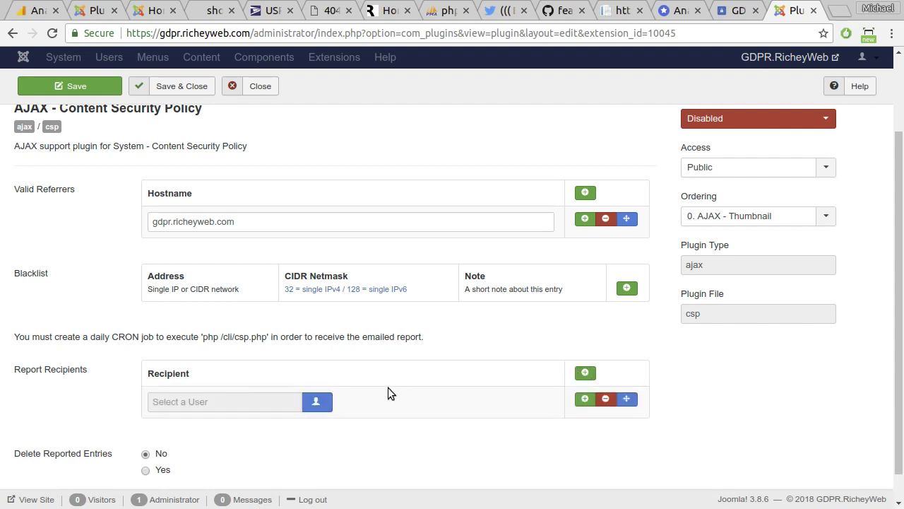
click(605, 399)
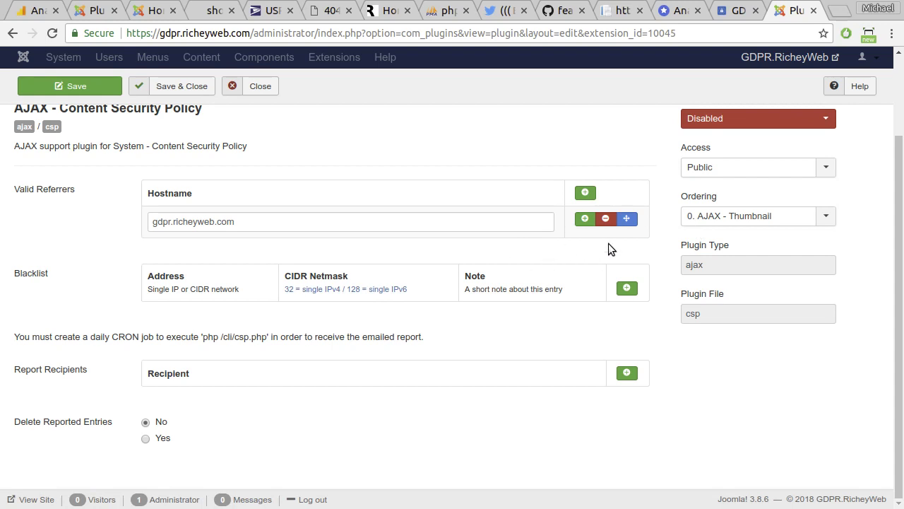
- Set the AJAX - Content Security Policy plugin's status to Enabled, check its record browser, and save and close it
click(751, 120)
click(728, 139)
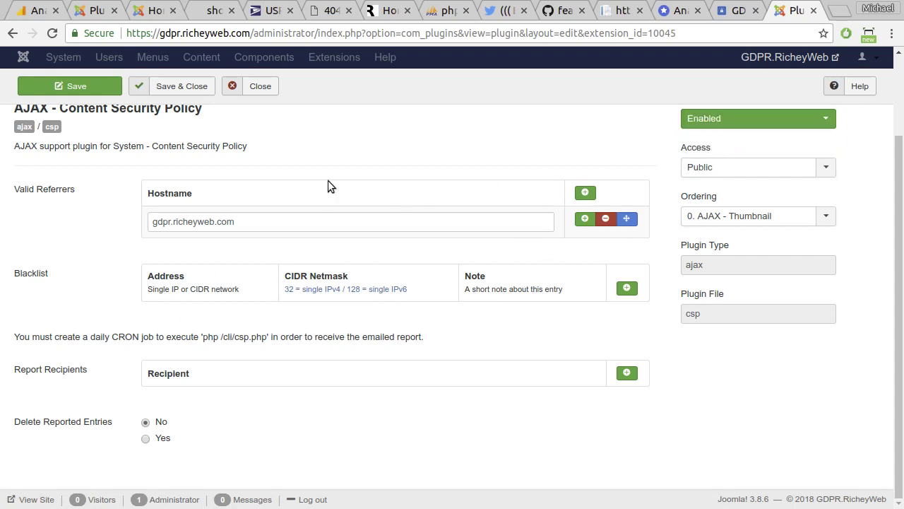
scroll(258, 170, up, 2)
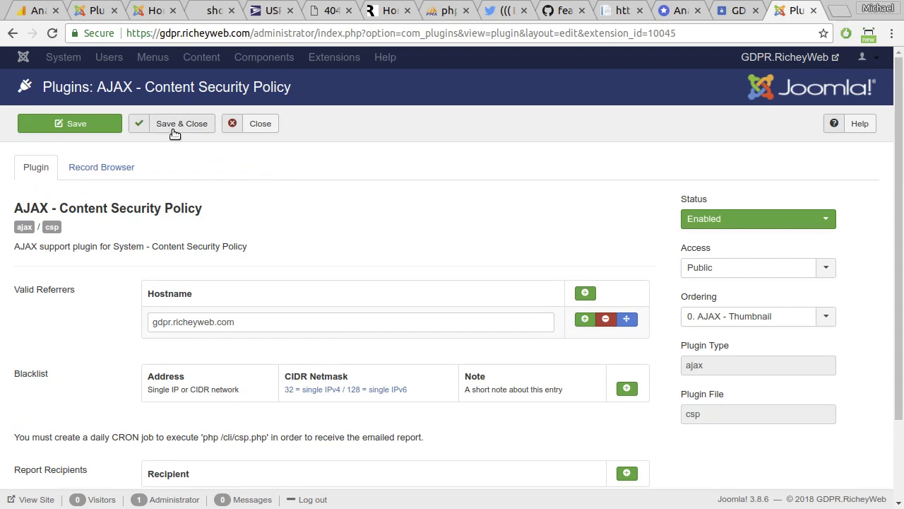
click(101, 168)
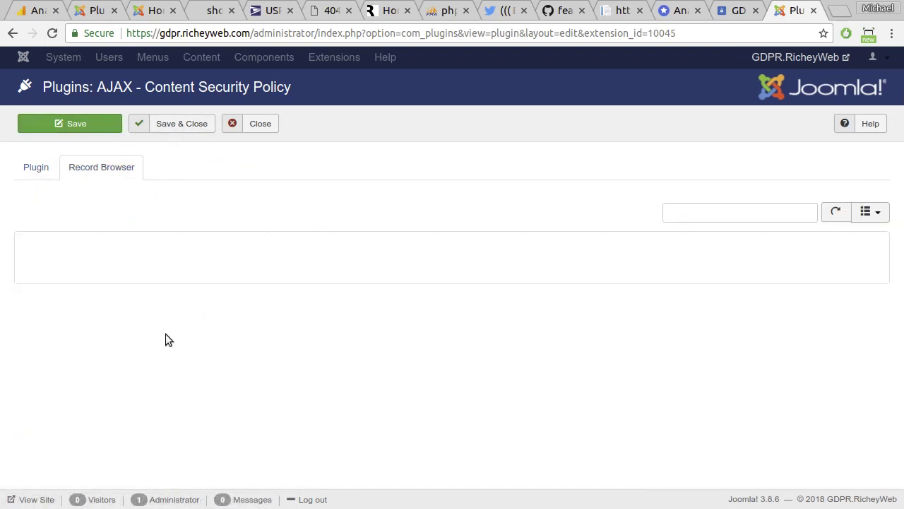
click(28, 169)
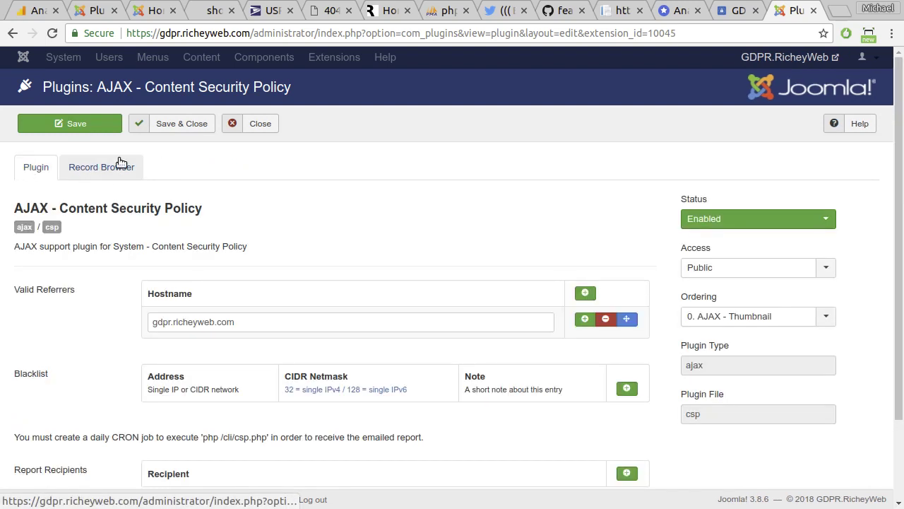
click(176, 126)
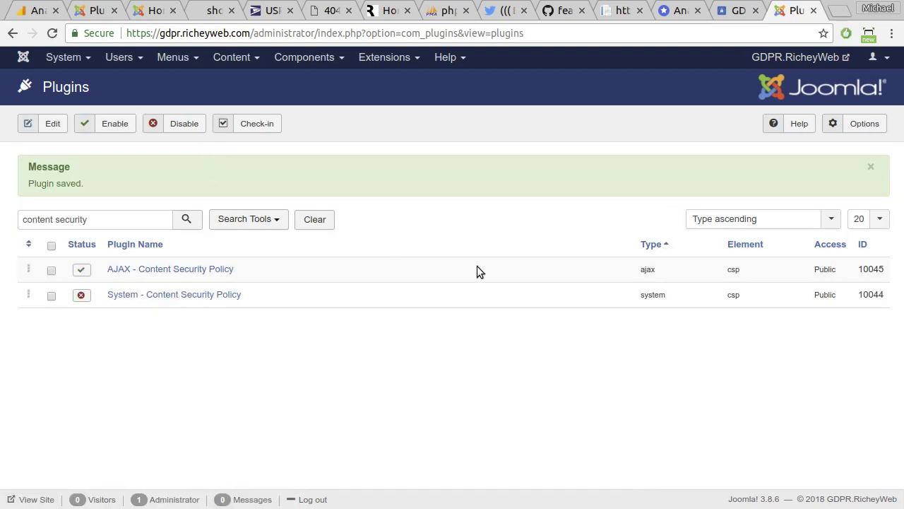
- Open the System - Content Security Policy plugin and display its fetch directives
click(145, 299)
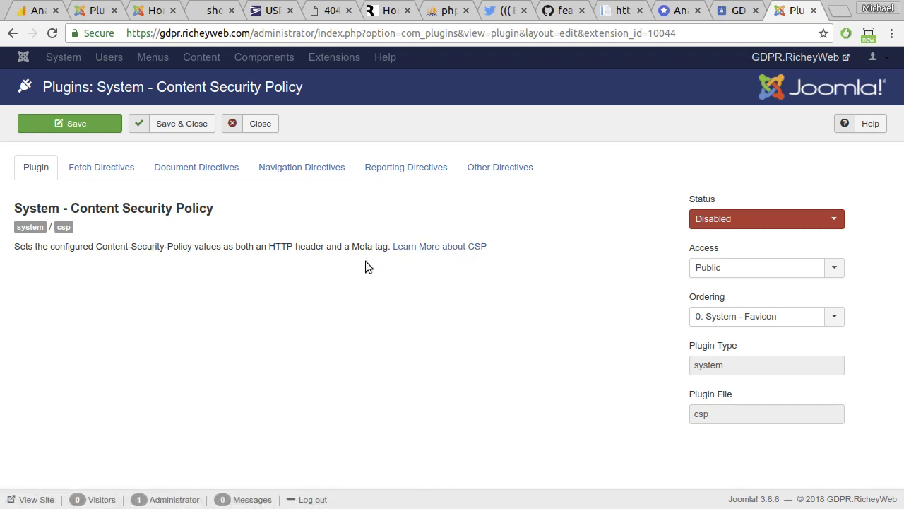
click(105, 168)
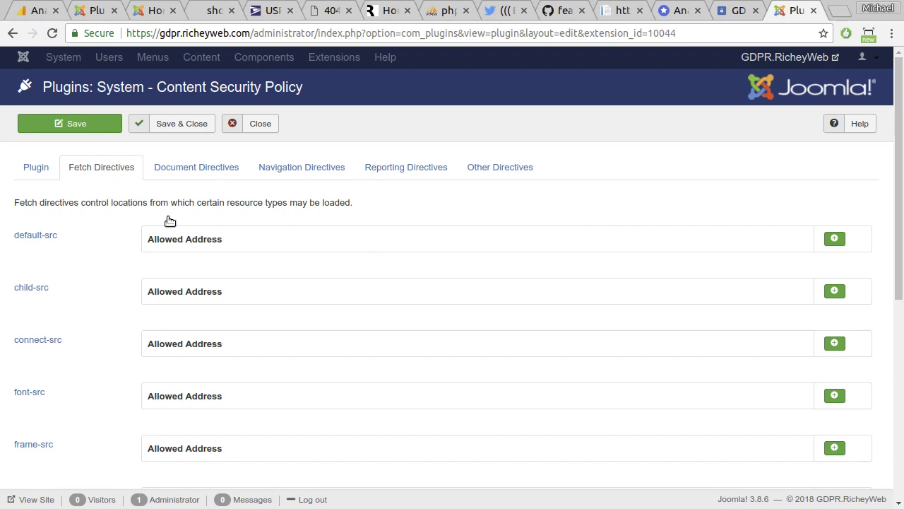
mouse_move(36, 236)
mouse_move(31, 291)
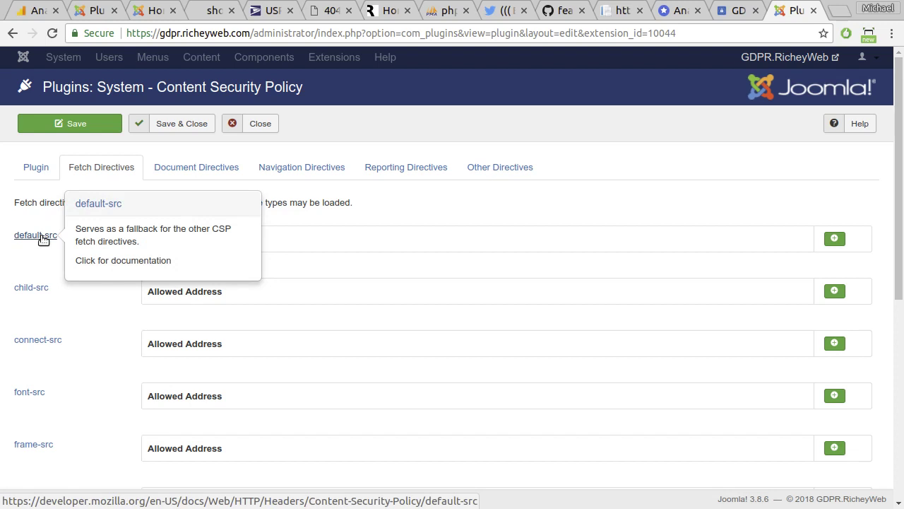
- Consult the linked MDN documentation for the default-src directive and return to the plugin settings
mouse_move(22, 239)
click(42, 238)
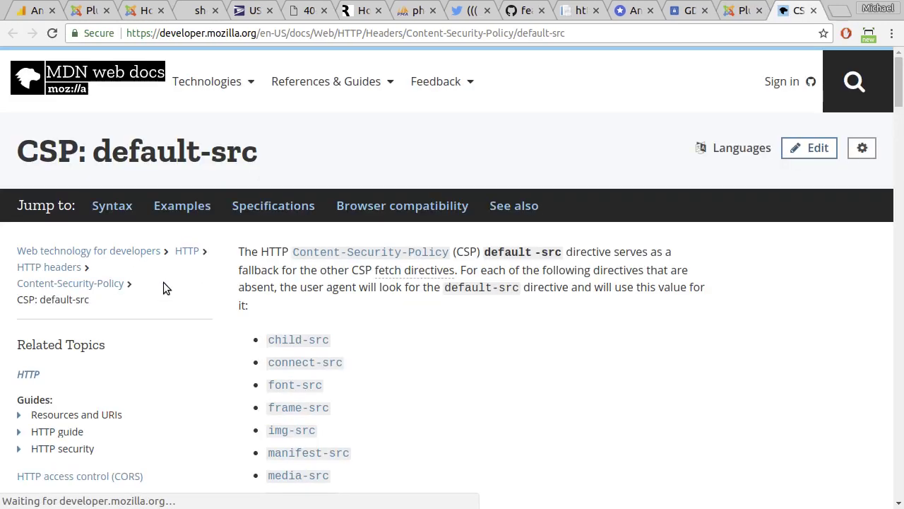
click(813, 11)
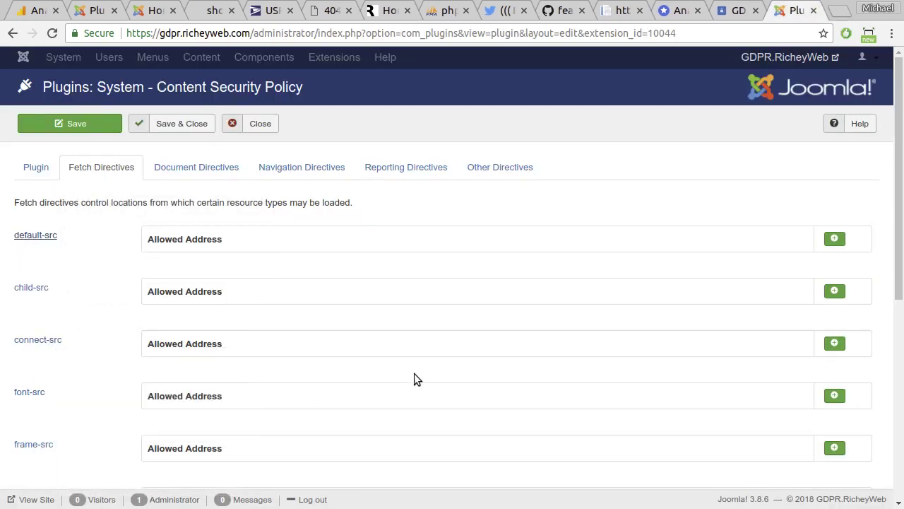
- Look through the fetch and document directives, and consult the linked documentation for connect-src before returning to the plugin
scroll(633, 303, down, 5)
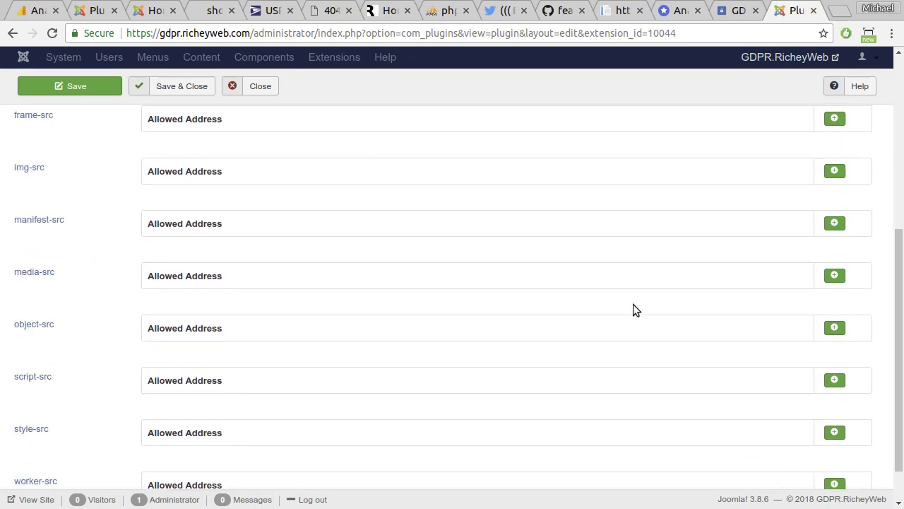
scroll(633, 304, up, 2)
scroll(633, 304, up, 4)
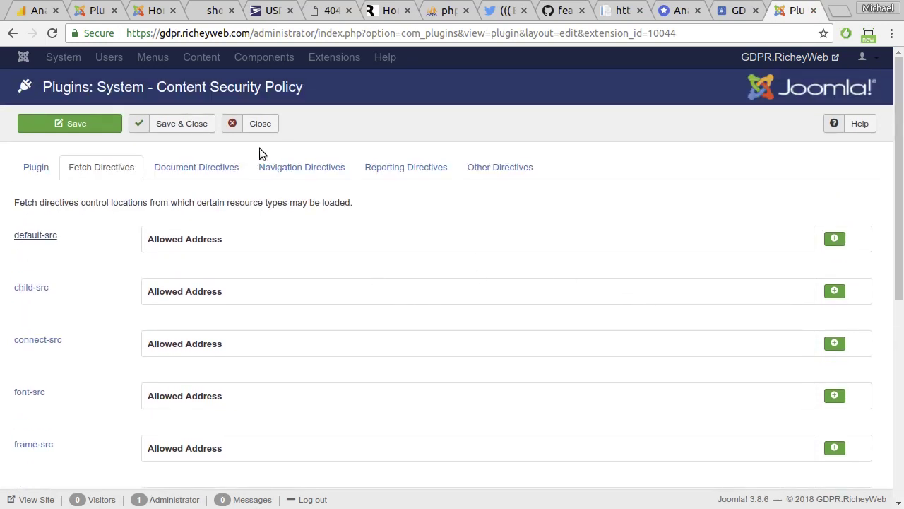
click(228, 168)
click(80, 168)
click(39, 345)
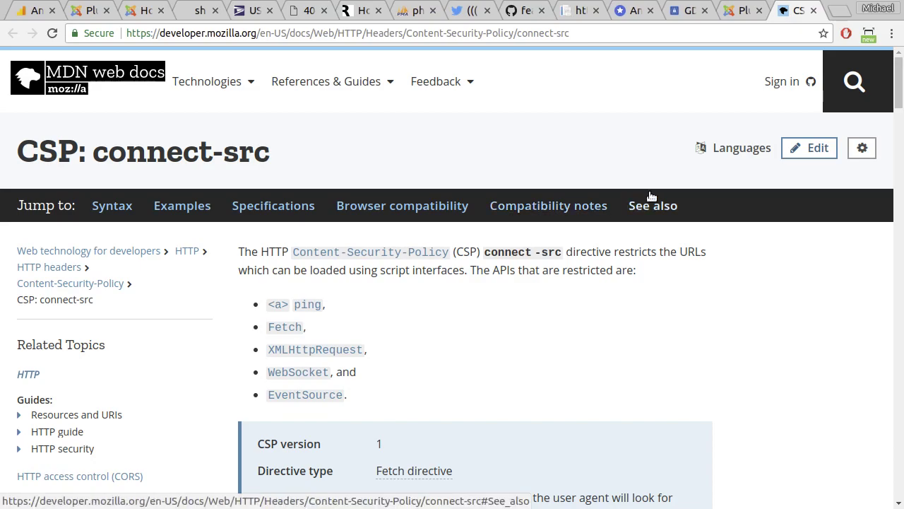
scroll(579, 291, down, 10)
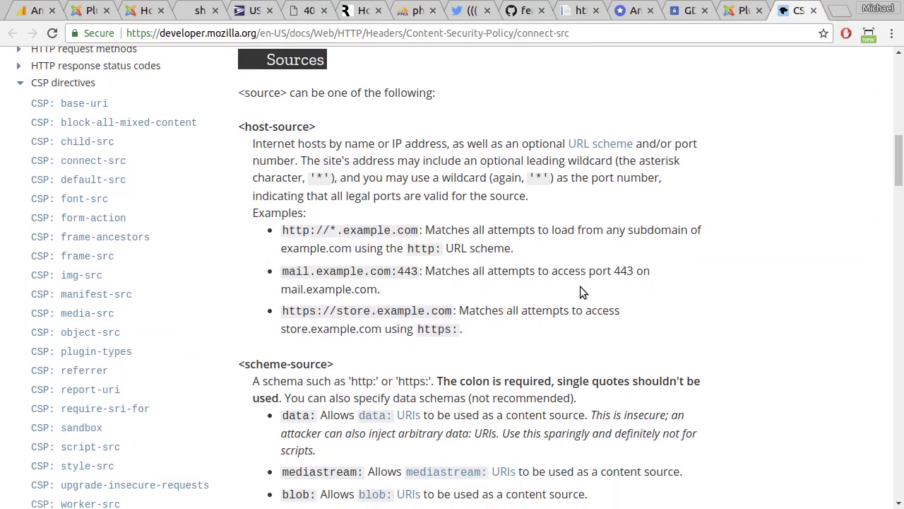
scroll(580, 286, up, 10)
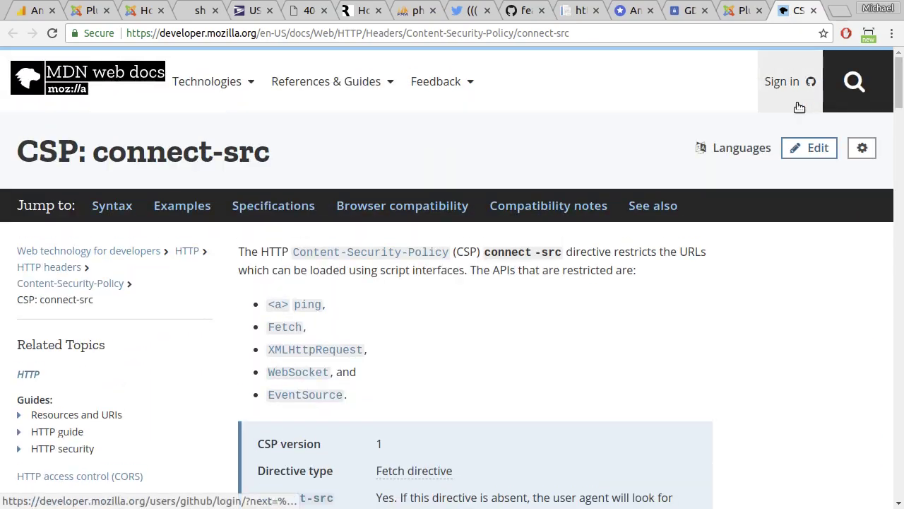
click(813, 11)
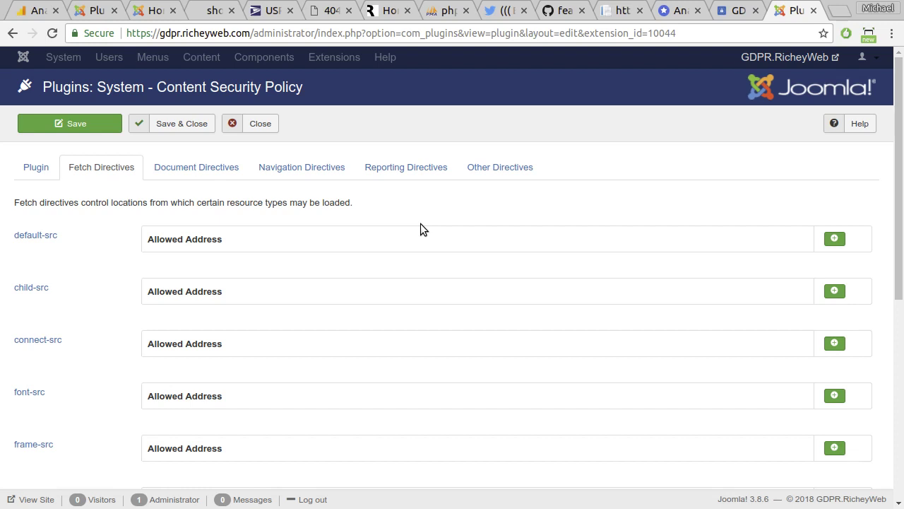
- Add an allowed address of self to the default-src fetch directive
click(834, 238)
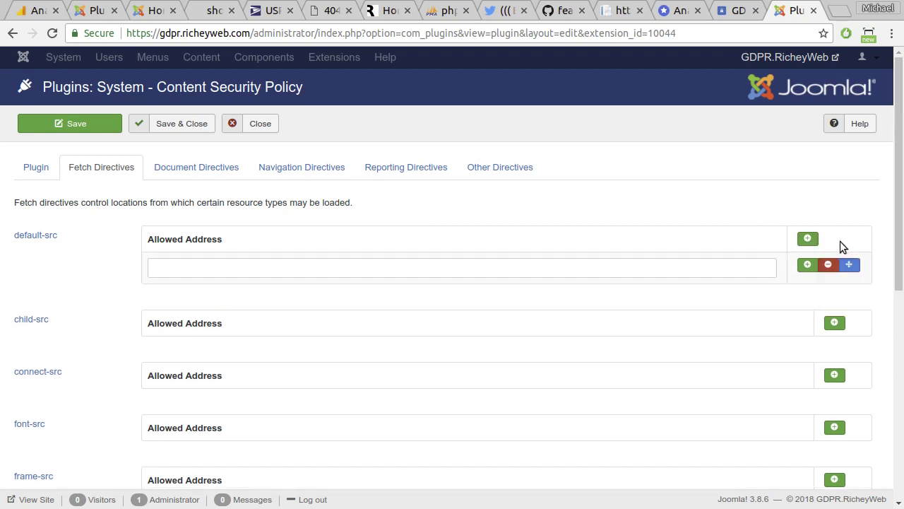
text(sefl)
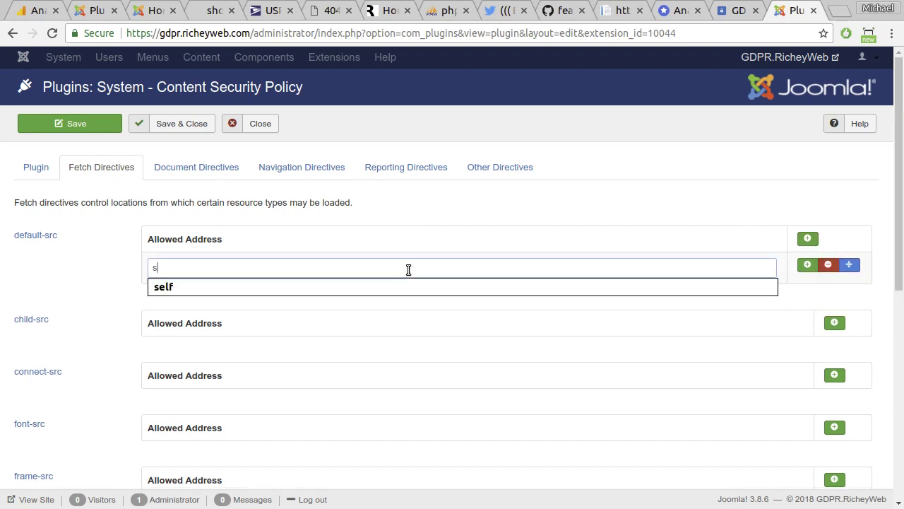
key(BackSpace)
key(BackSpace)
text(lf)
click(600, 201)
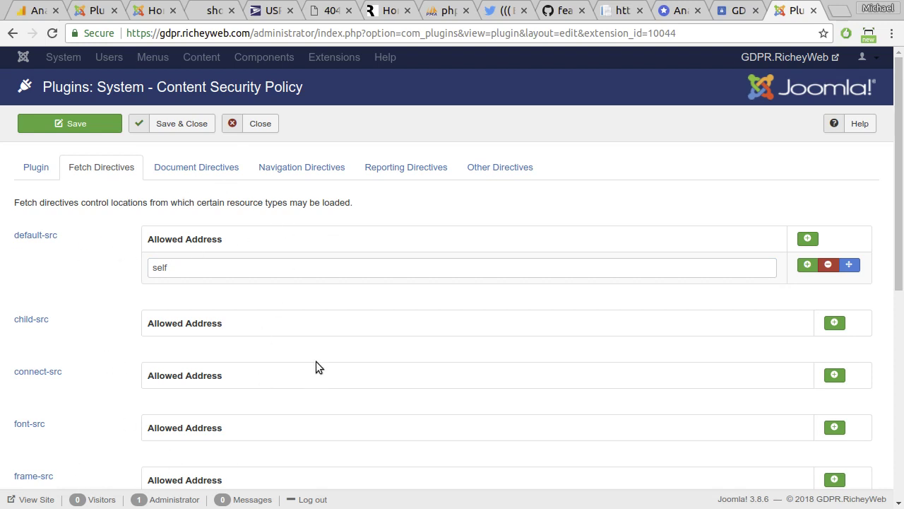
mouse_move(28, 425)
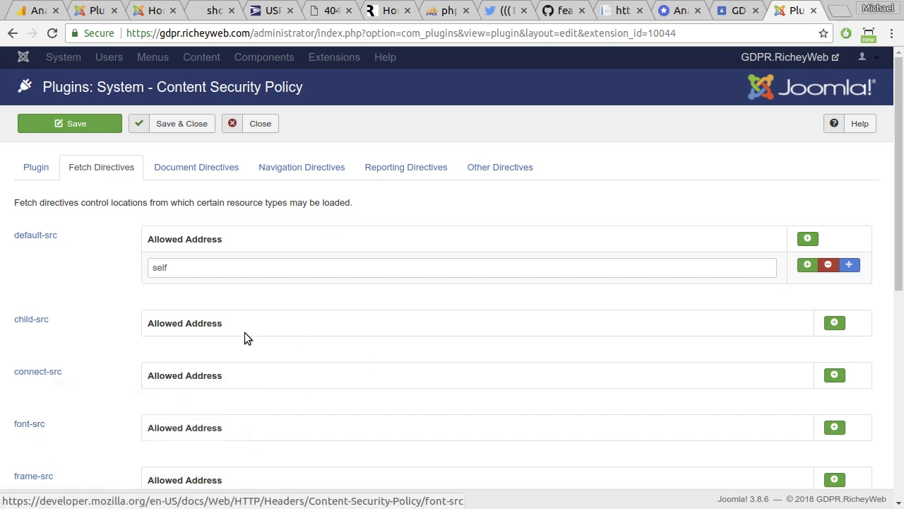
scroll(314, 324, down, 2)
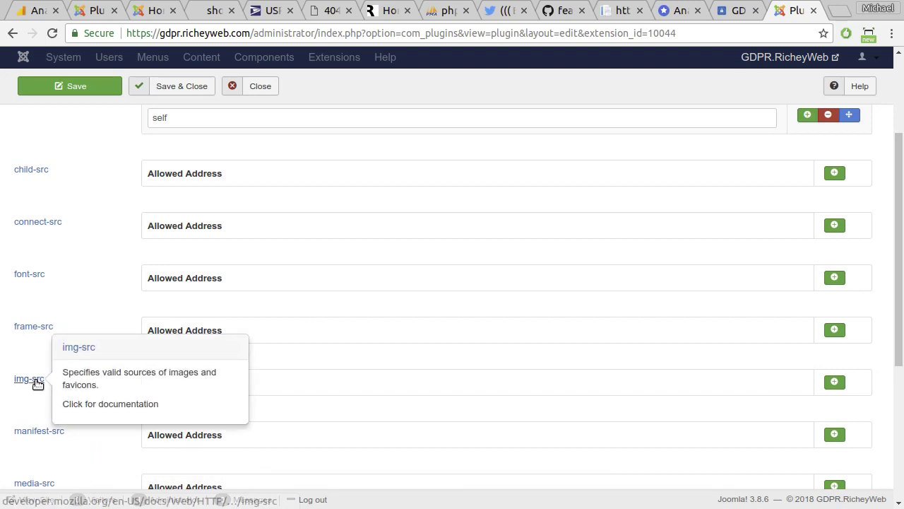
scroll(311, 364, up, 2)
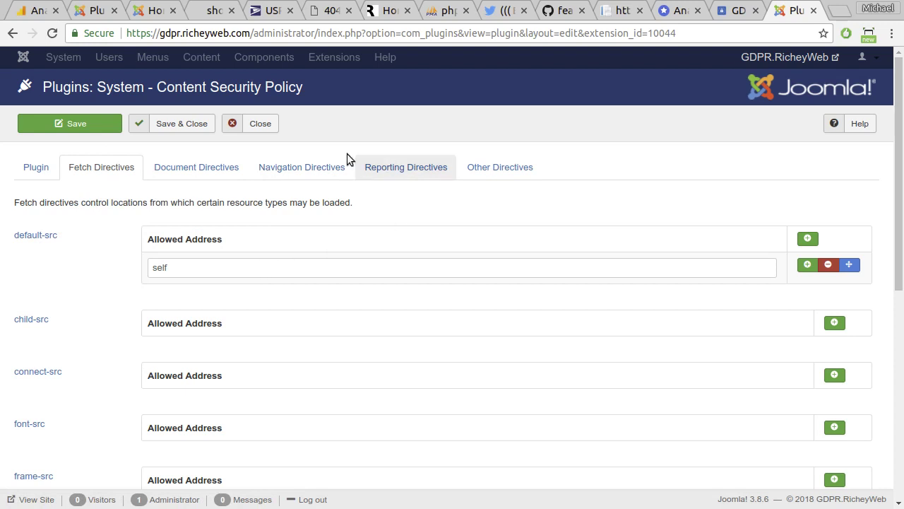
click(395, 167)
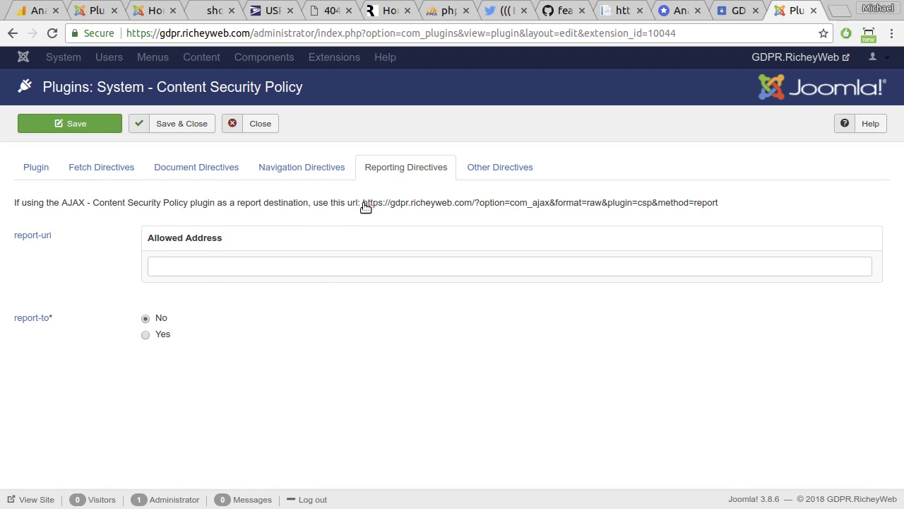
drag(363, 204, 519, 216)
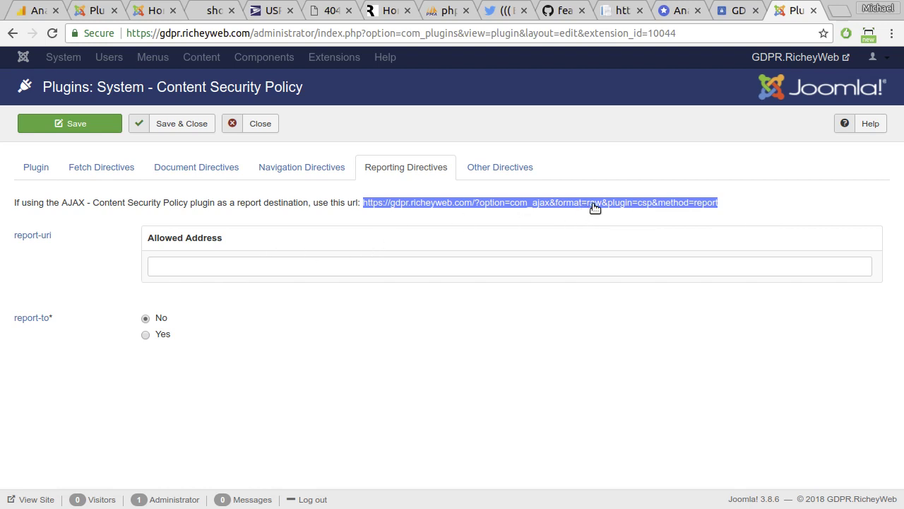
click(488, 235)
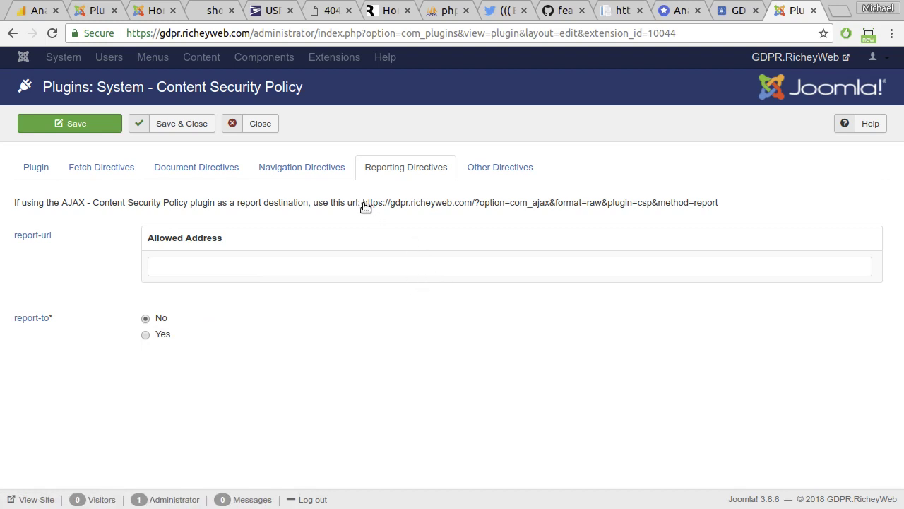
drag(363, 205, 699, 217)
key(ctrl+c)
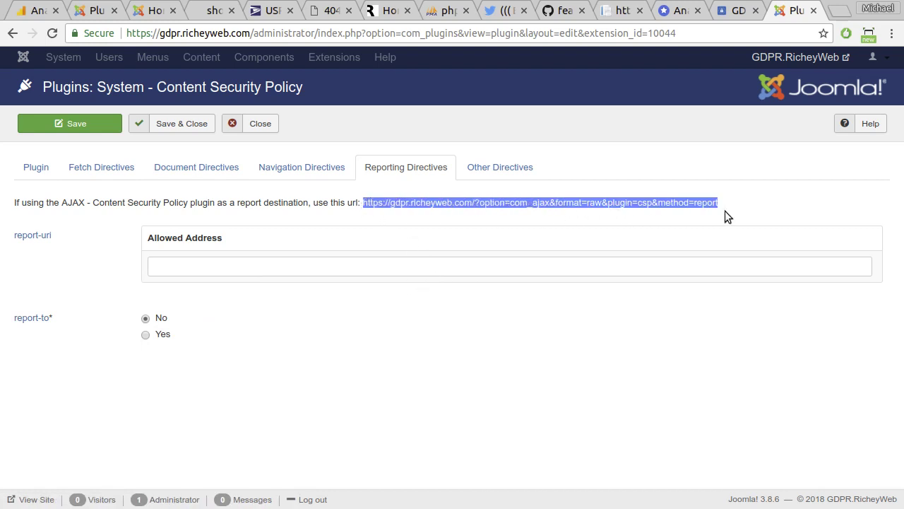
click(486, 268)
key(ctrl+v)
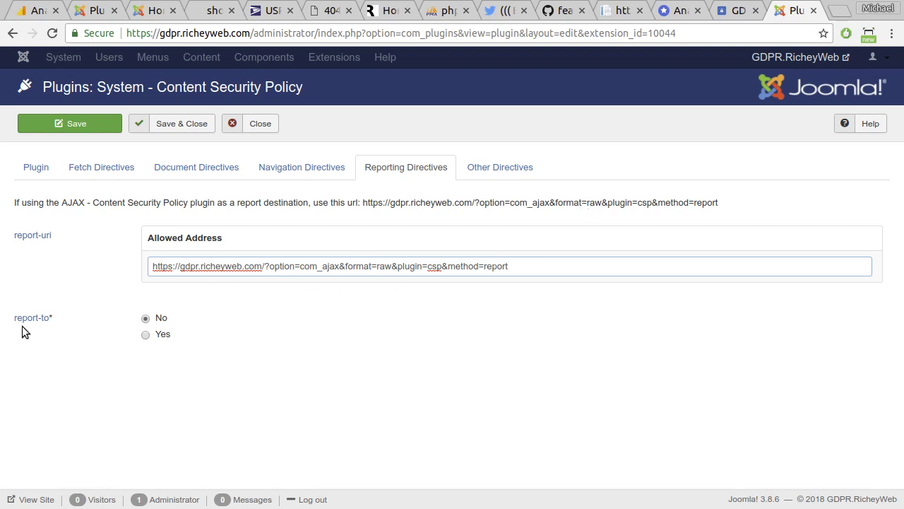
- Set report-to to Yes and enter ajaxdestination as the report-to groupname
click(145, 334)
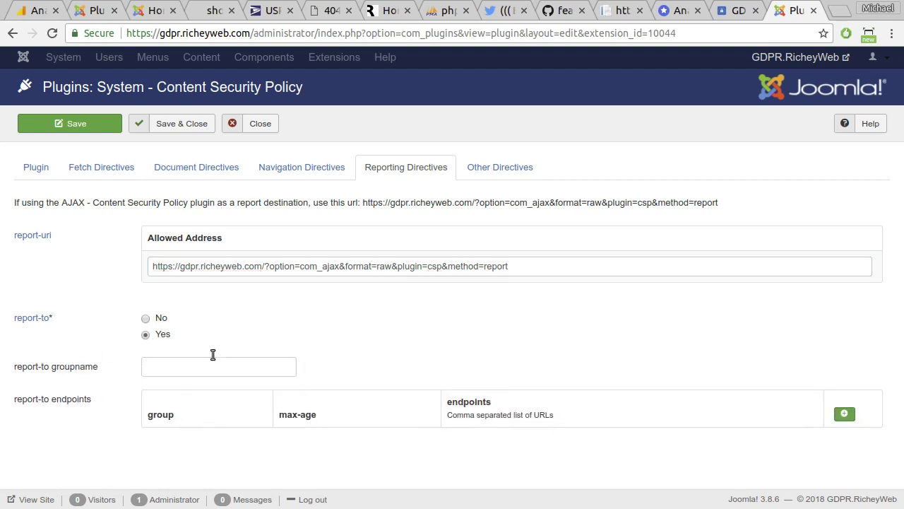
mouse_move(31, 320)
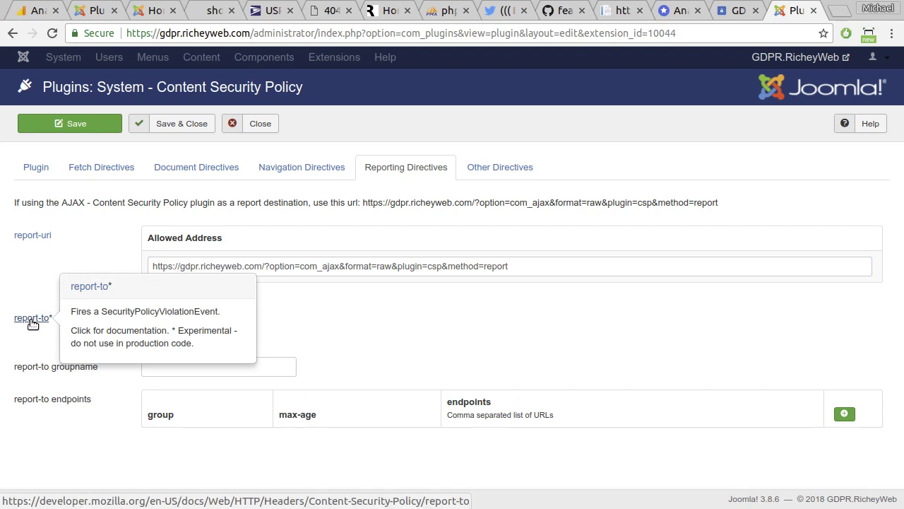
mouse_move(24, 240)
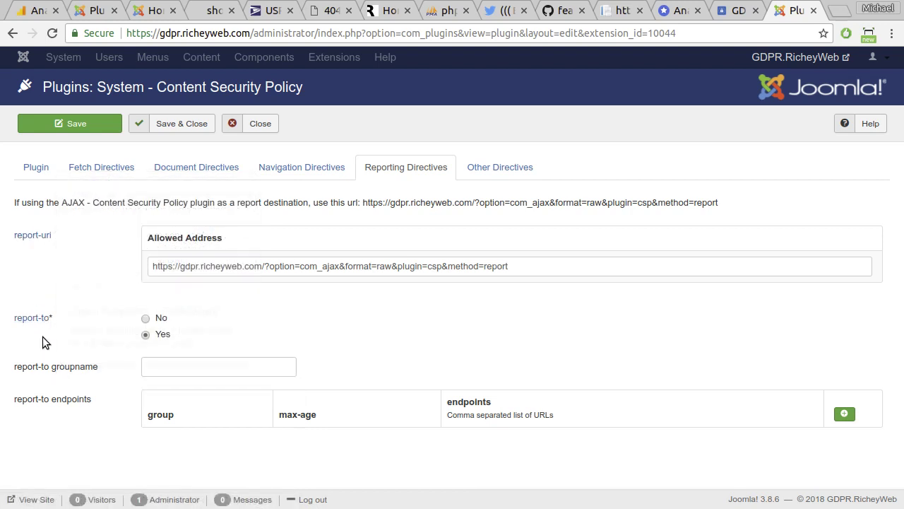
mouse_move(37, 303)
click(223, 366)
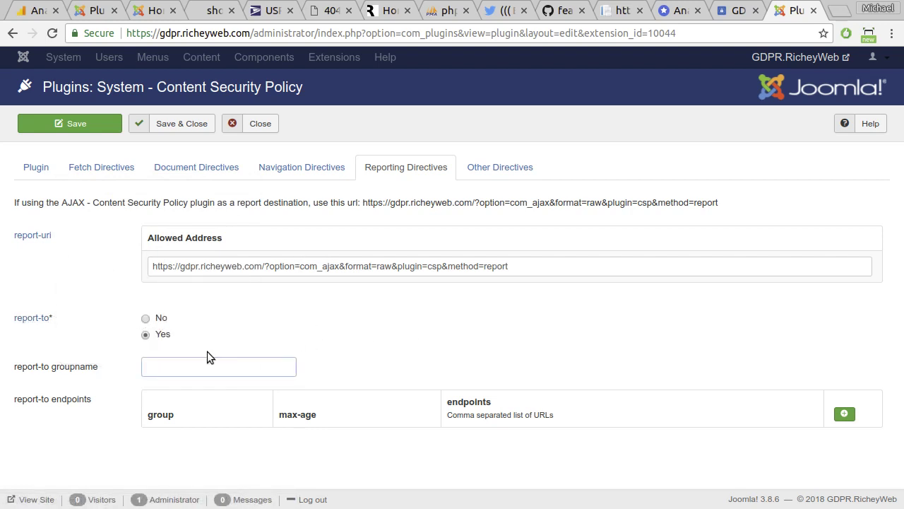
text(aja)
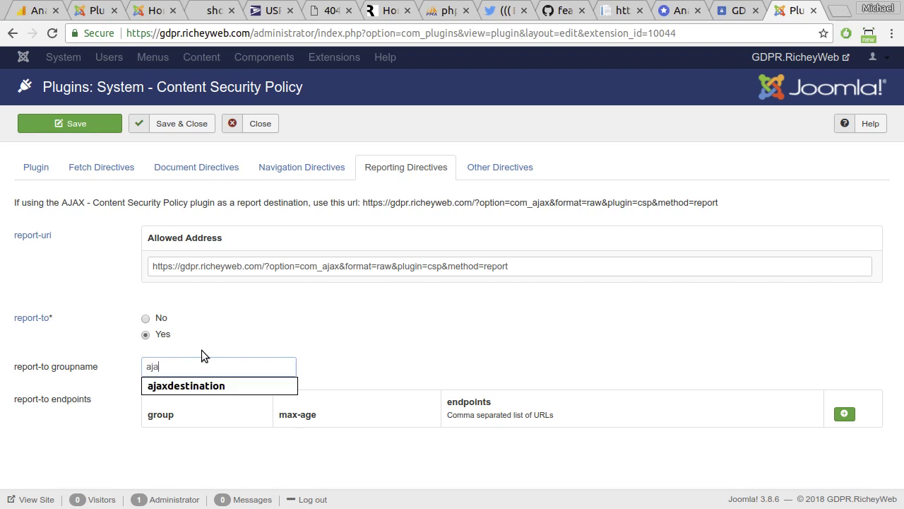
click(212, 385)
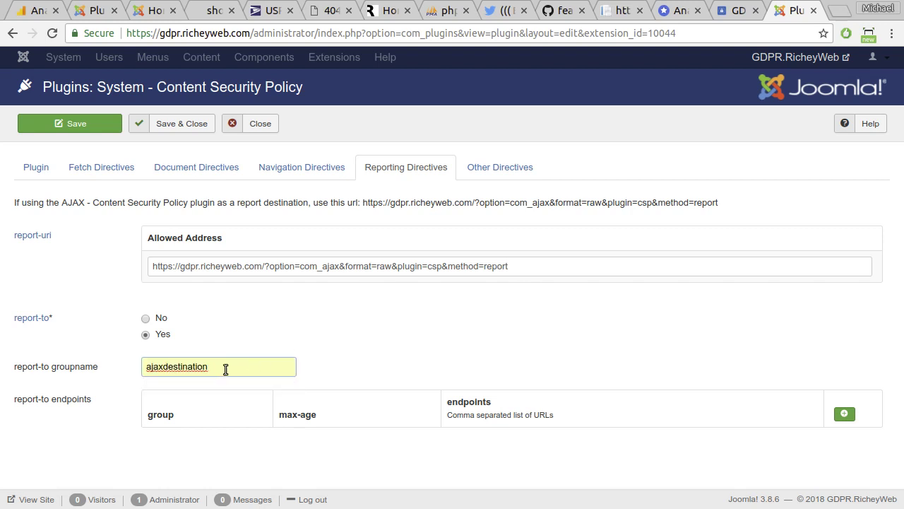
double_click(226, 367)
click(516, 329)
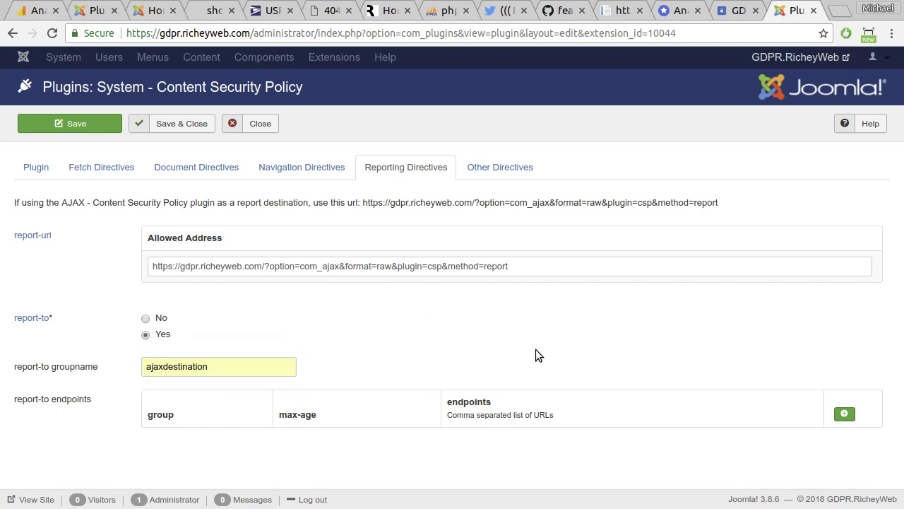
- Add a report-to endpoint row and set its group to ajaxdestination, copied from the groupname
click(848, 419)
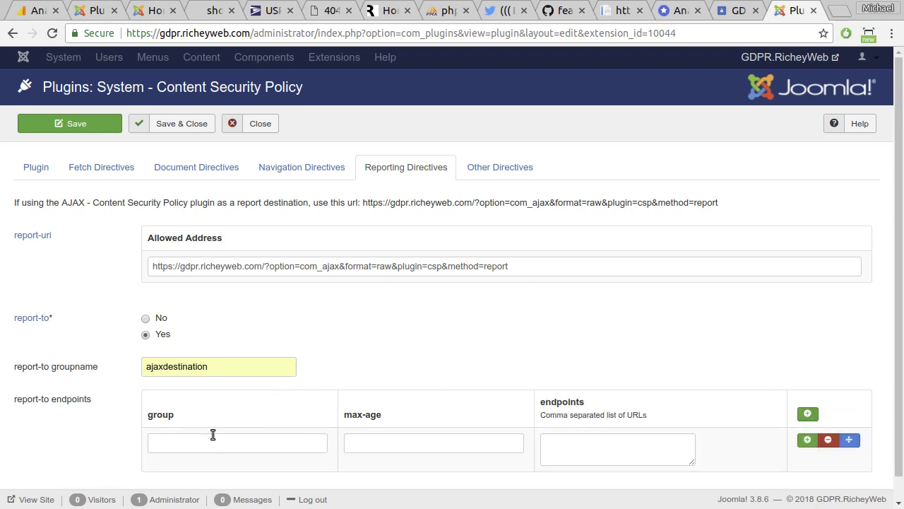
click(77, 364)
click(480, 325)
scroll(534, 341, down, 1)
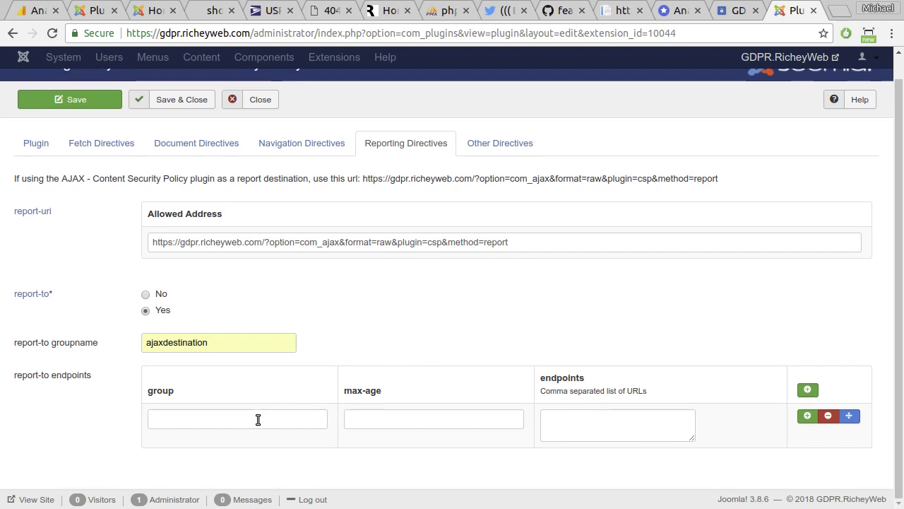
double_click(185, 343)
click(525, 327)
drag(226, 343, 135, 344)
key(ctrl+c)
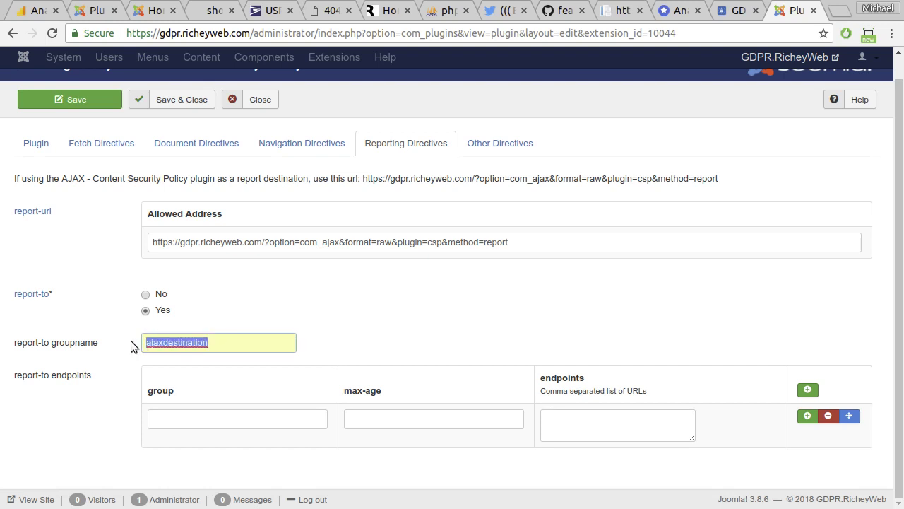
click(455, 326)
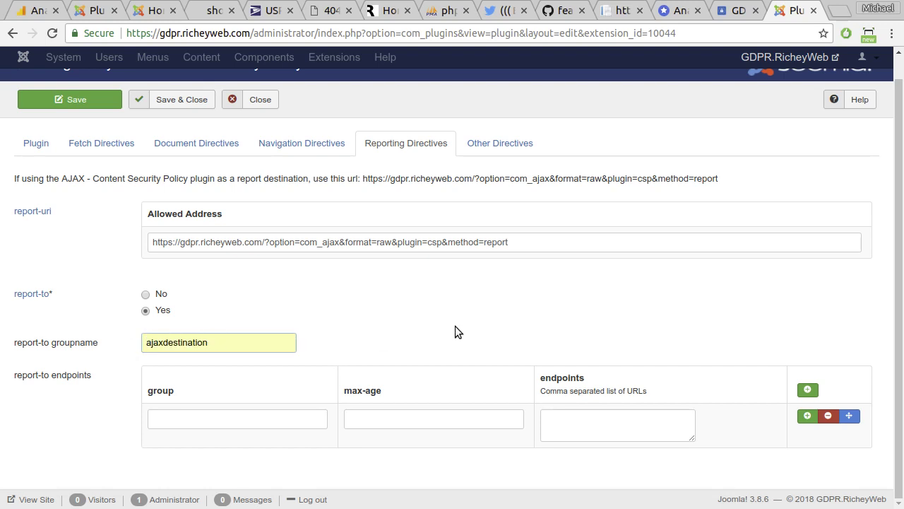
click(239, 420)
key(ctrl+v)
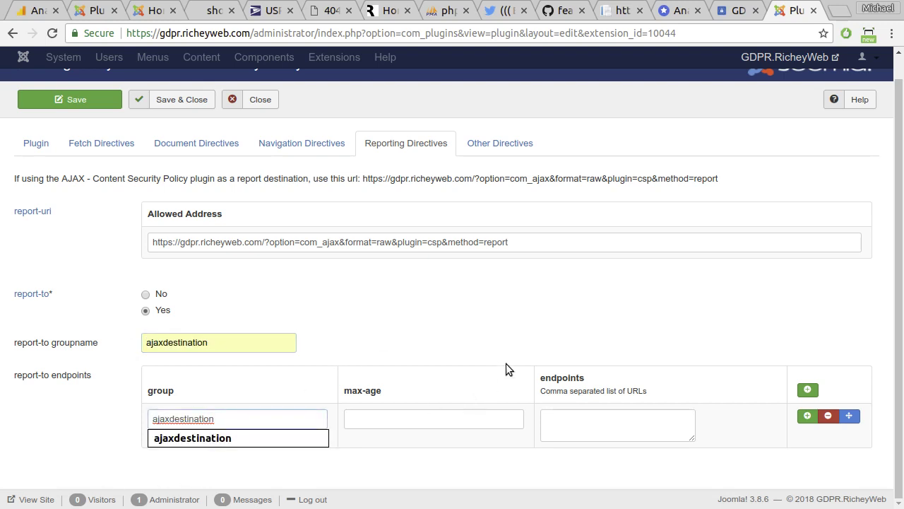
click(519, 327)
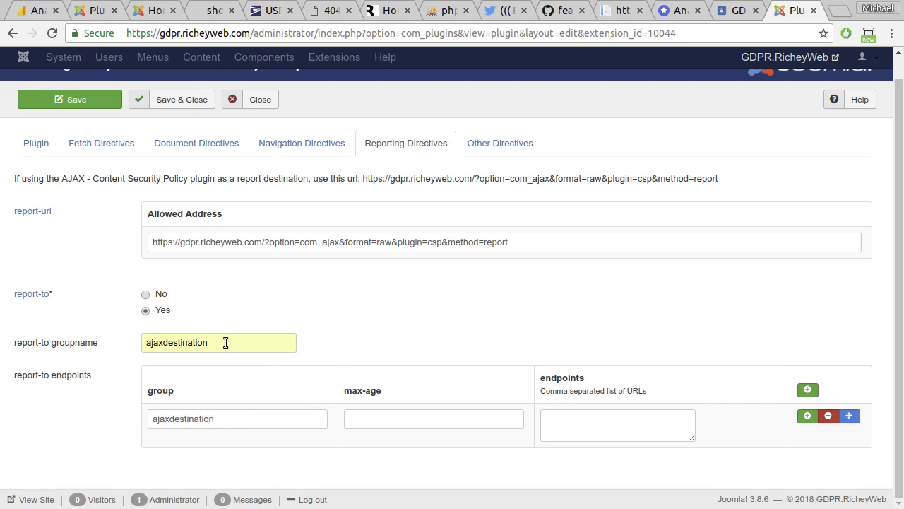
- Set the ajaxdestination endpoint's max-age to 10886400 and its endpoints URL to the same address as report-uri
mouse_move(23, 343)
click(396, 419)
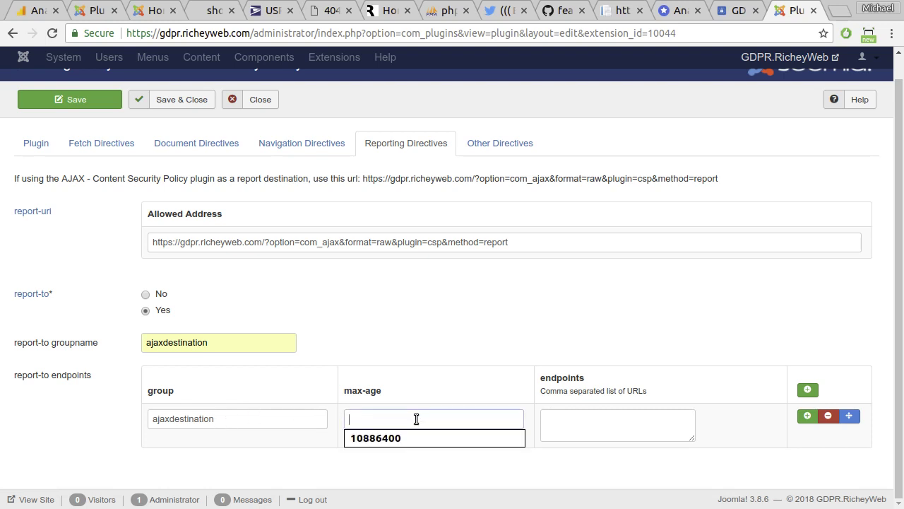
click(405, 441)
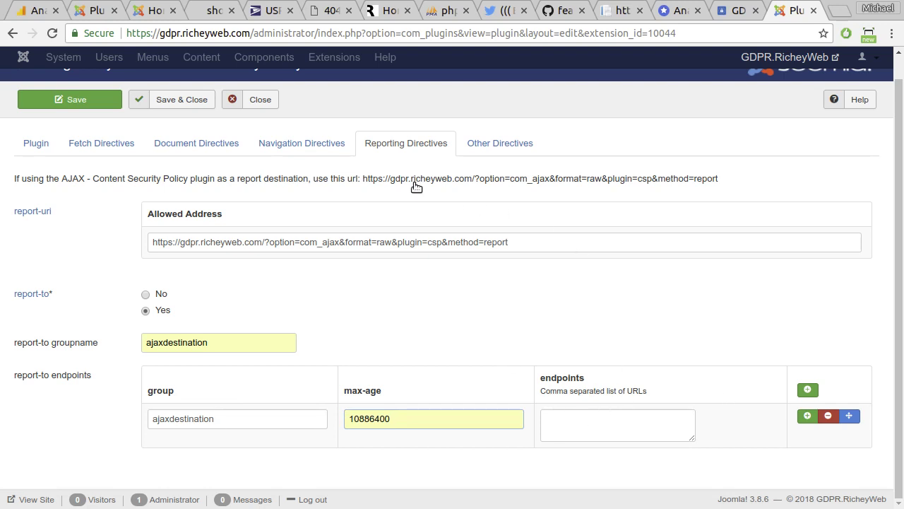
click(535, 244)
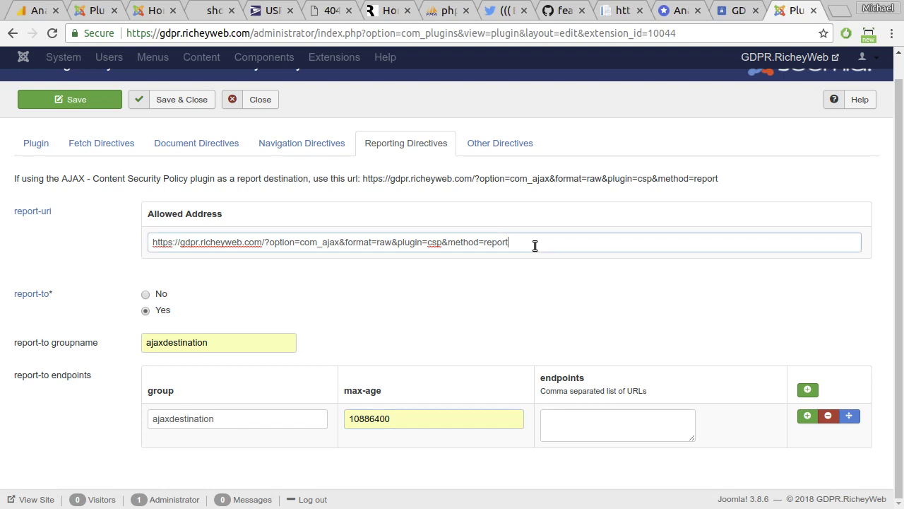
key(ctrl+a)
key(ctrl+c)
click(592, 432)
key(ctrl+v)
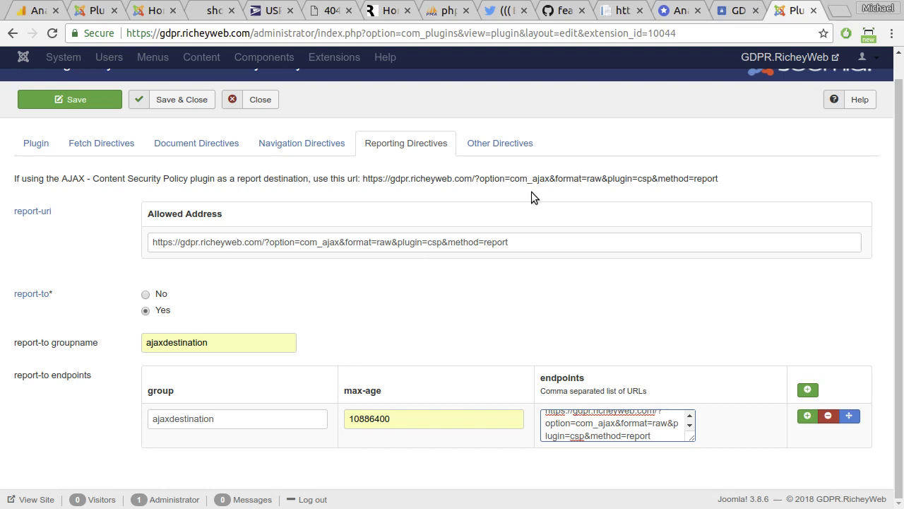
drag(264, 242, 563, 248)
key(F5)
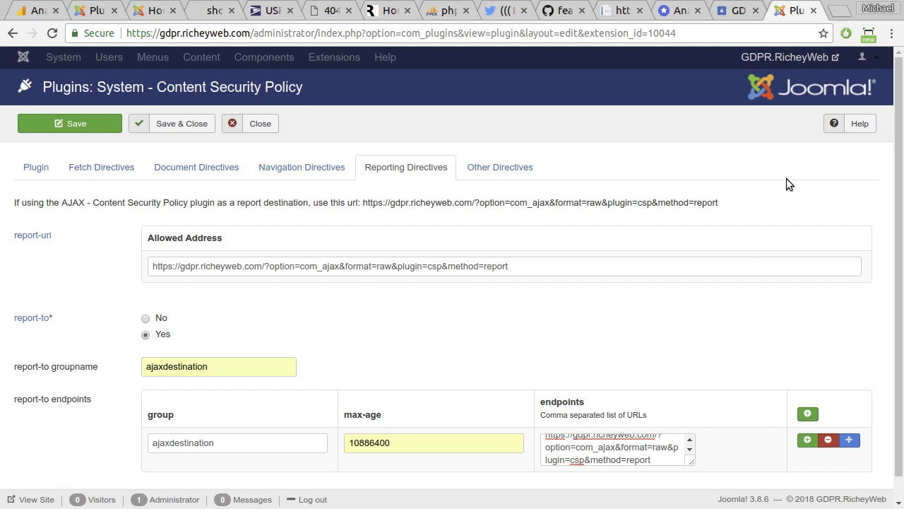
- Set the System - Content Security Policy plugin's status to Enabled and save it
scroll(809, 173, down, 1)
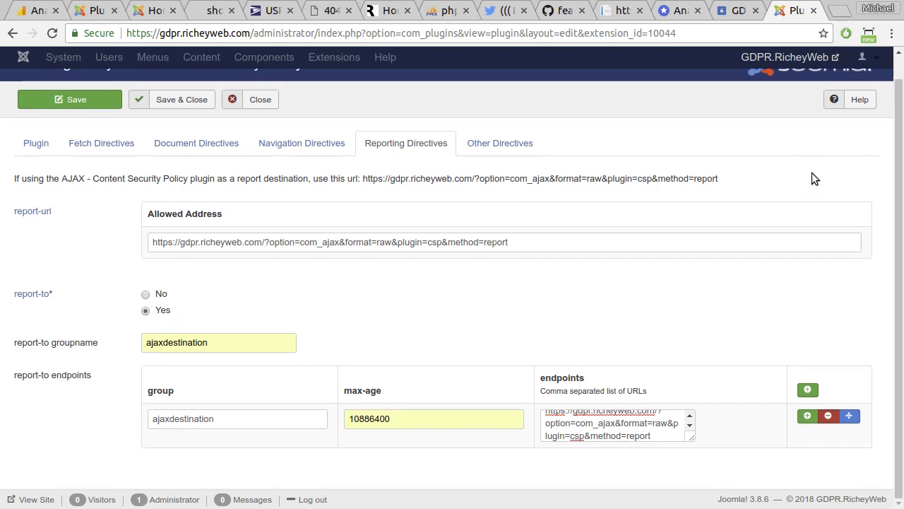
scroll(811, 172, up, 1)
click(38, 169)
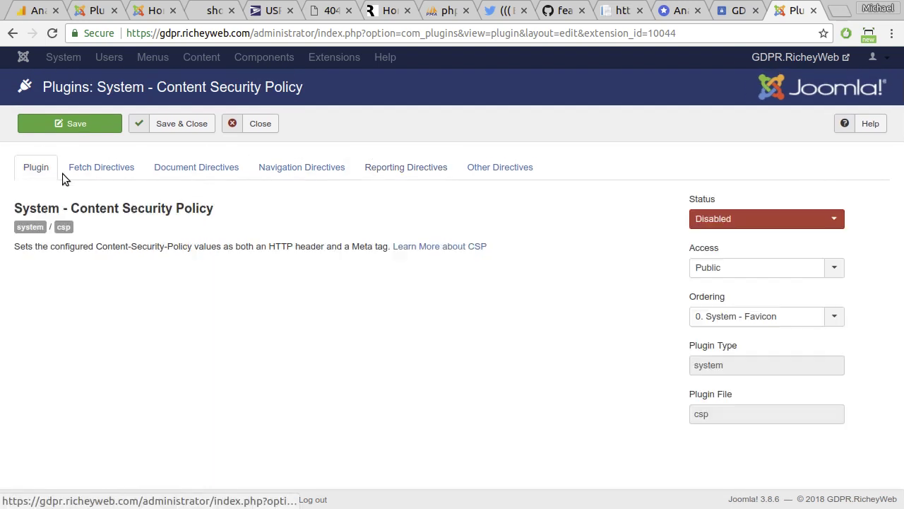
click(720, 219)
click(739, 236)
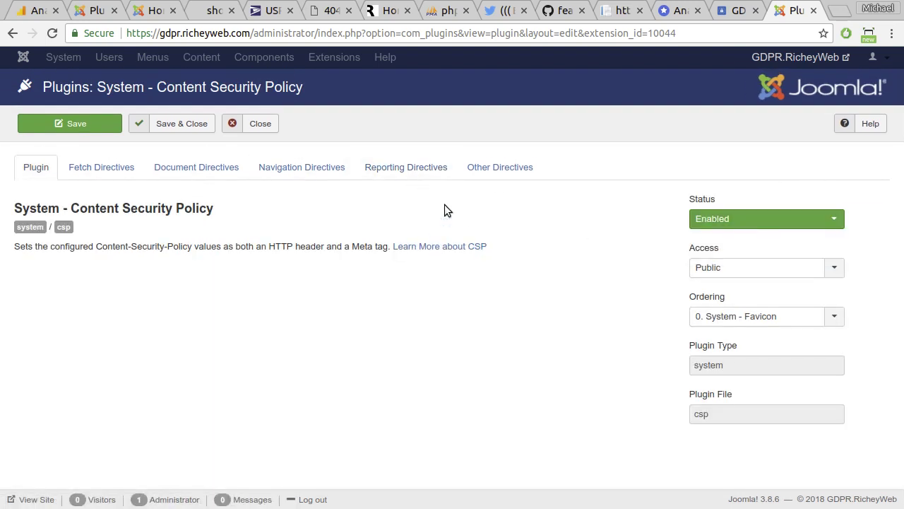
click(94, 132)
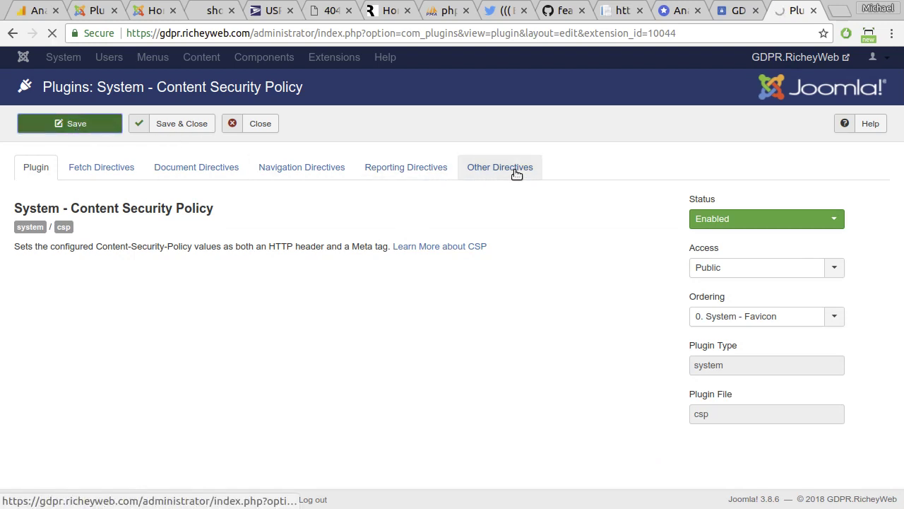
- Switch to the GDPR.RicheyWeb site, show the developer tools console for it, and reload the page
click(734, 12)
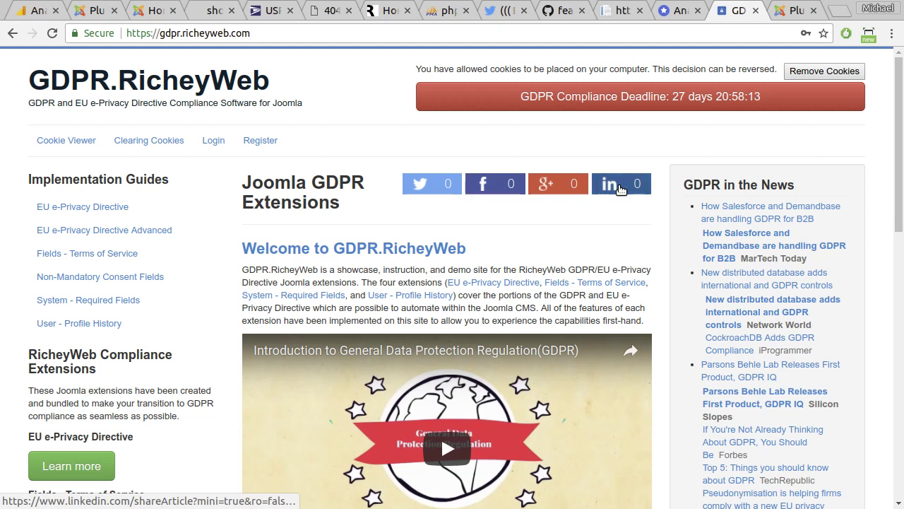
key(ctrl+shift+i)
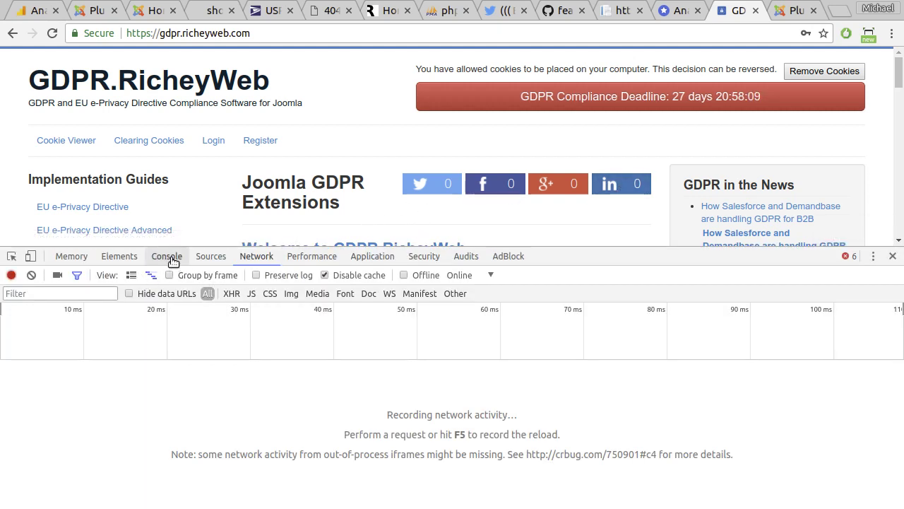
click(171, 259)
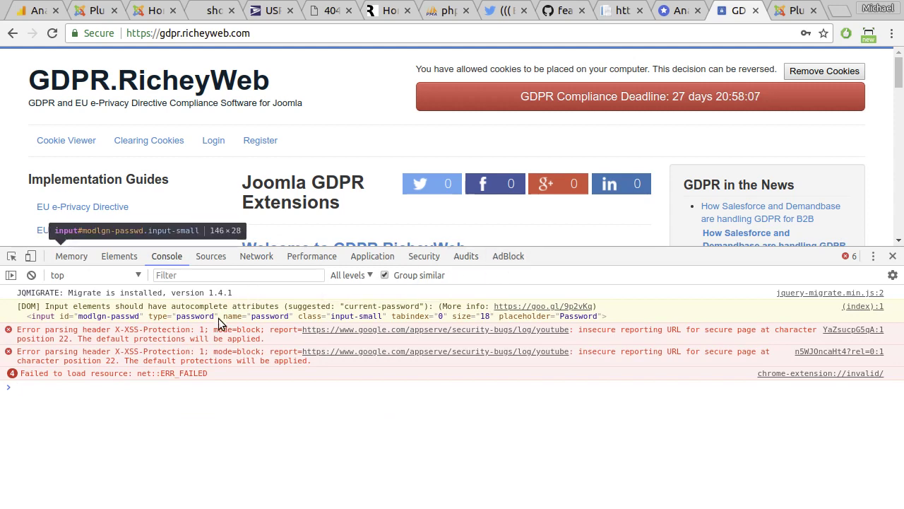
click(331, 403)
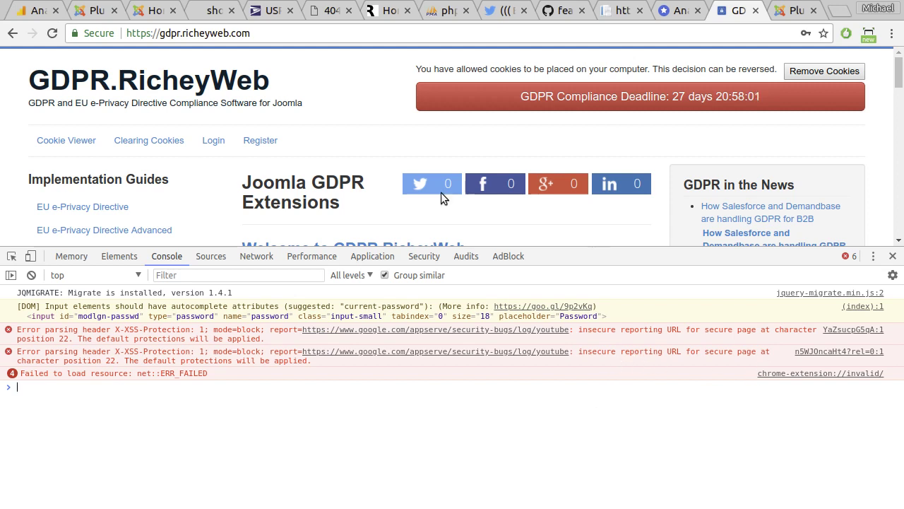
click(52, 33)
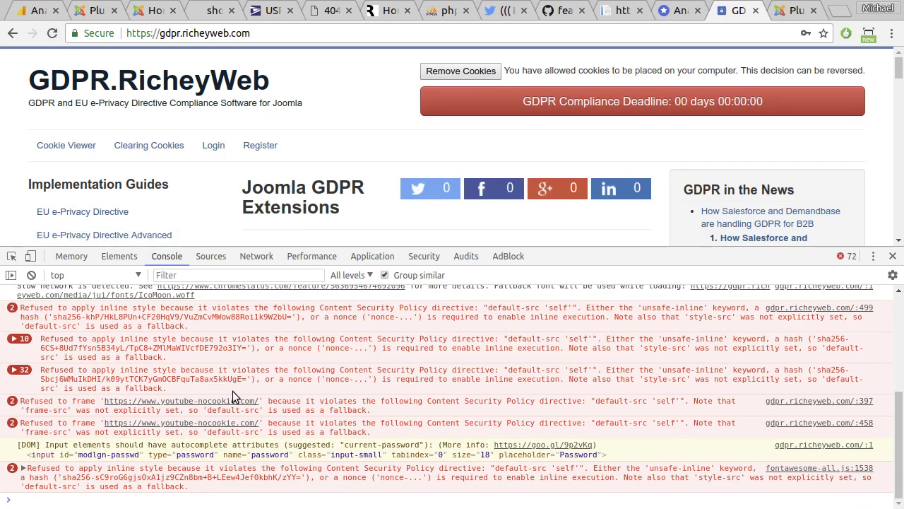
- Examine the reloaded page for blocked content and read through the Content Security Policy violations in the console
scroll(433, 164, down, 10)
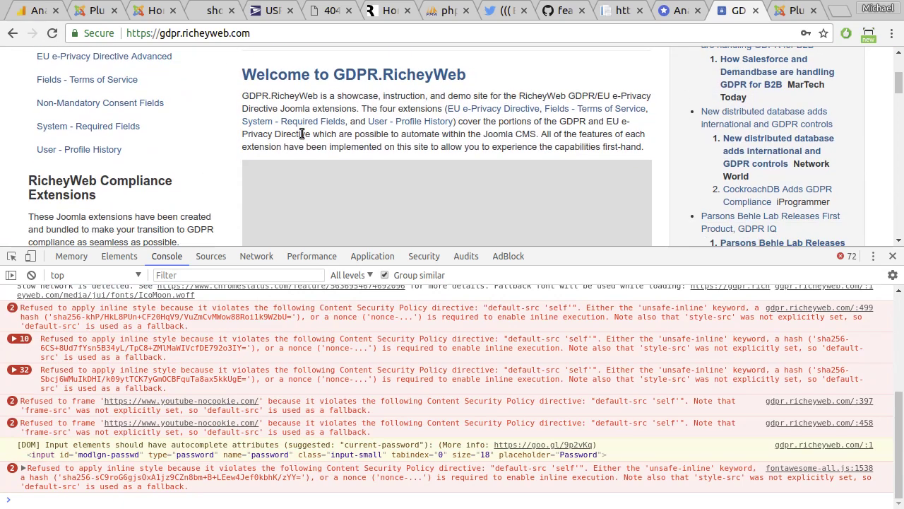
scroll(449, 141, down, 10)
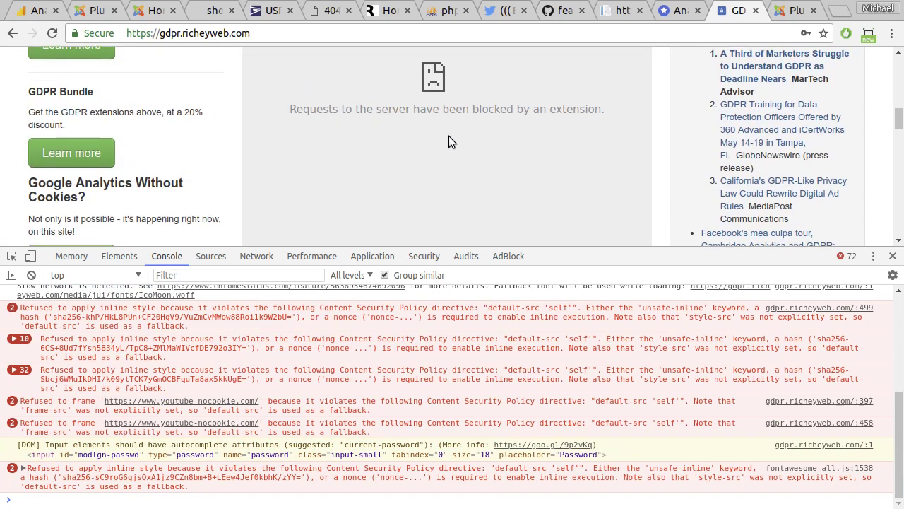
scroll(449, 139, down, 10)
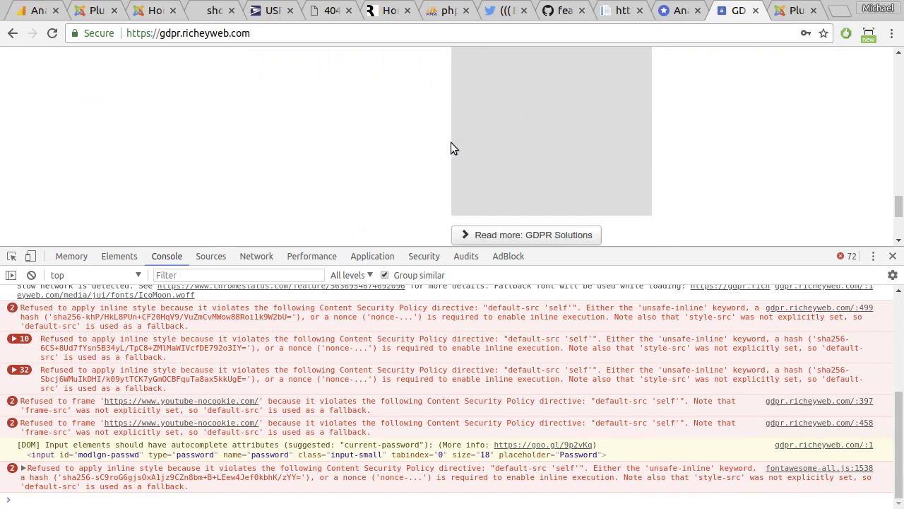
scroll(307, 169, up, 20)
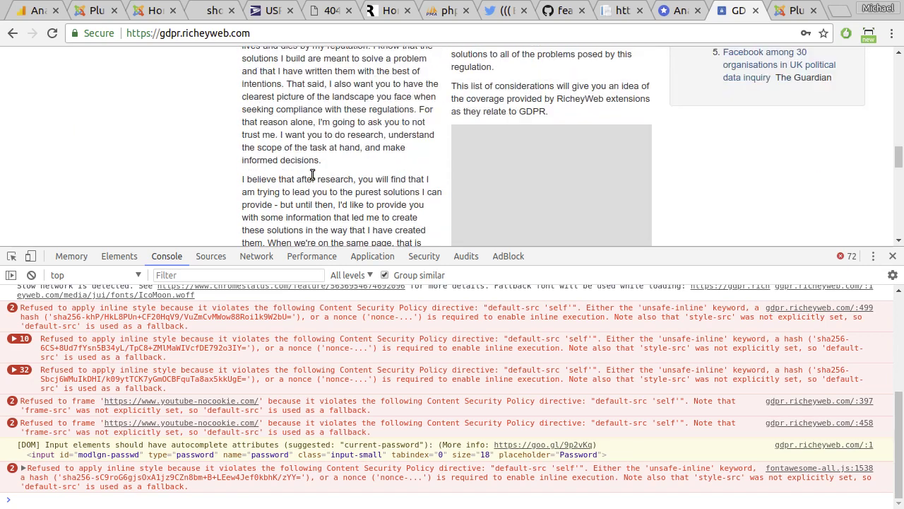
scroll(314, 180, up, 2)
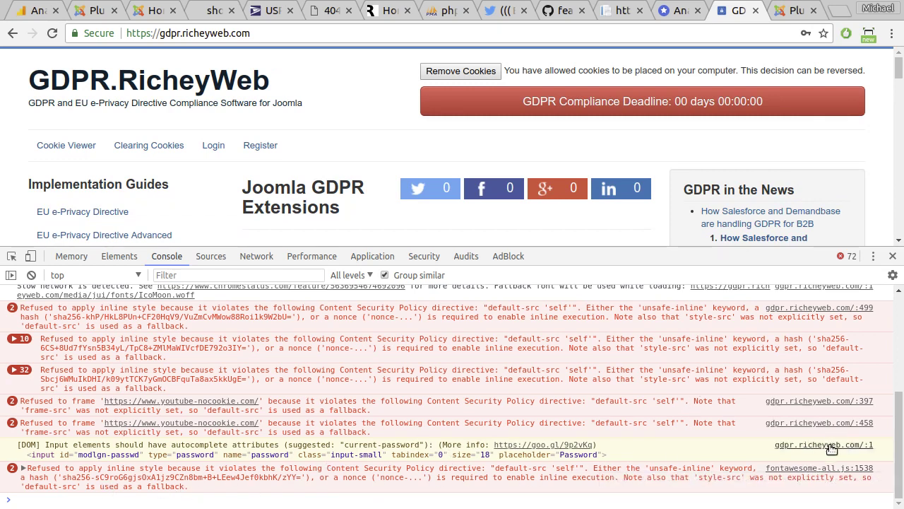
scroll(697, 431, up, 3)
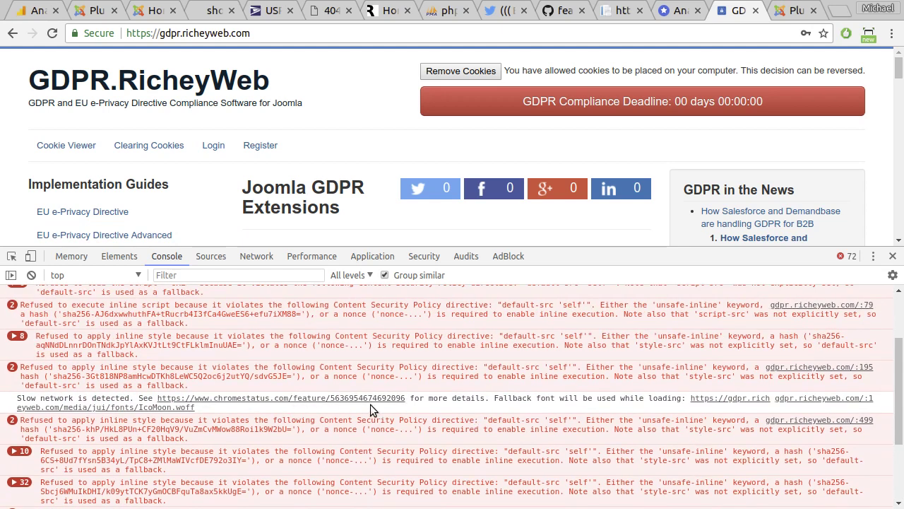
scroll(397, 395, up, 3)
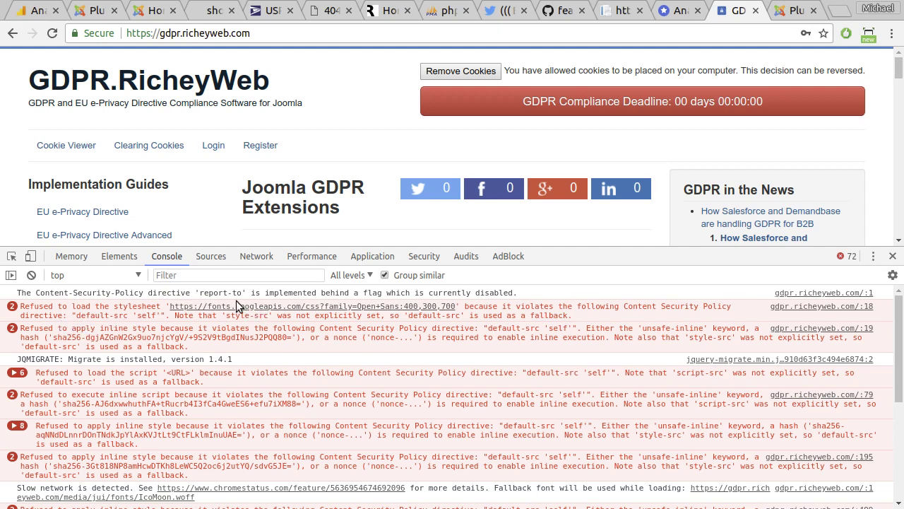
- Copy the host name fonts.googleapis.com from the refused stylesheet error in the console
drag(209, 312, 302, 313)
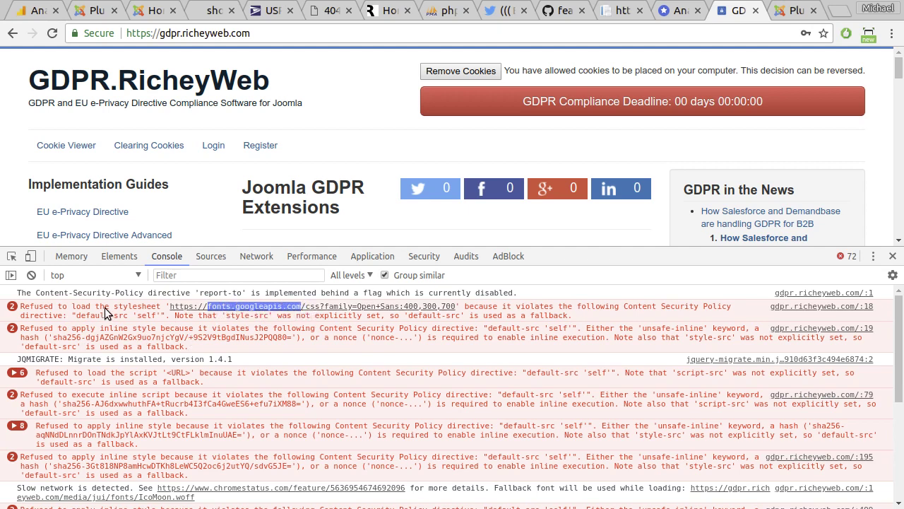
click(210, 312)
drag(210, 312, 302, 313)
key(ctrl+c)
- Add fonts.googleapis.com as an allowed style-src address in the plugin's fetch directives and save the plugin
click(794, 11)
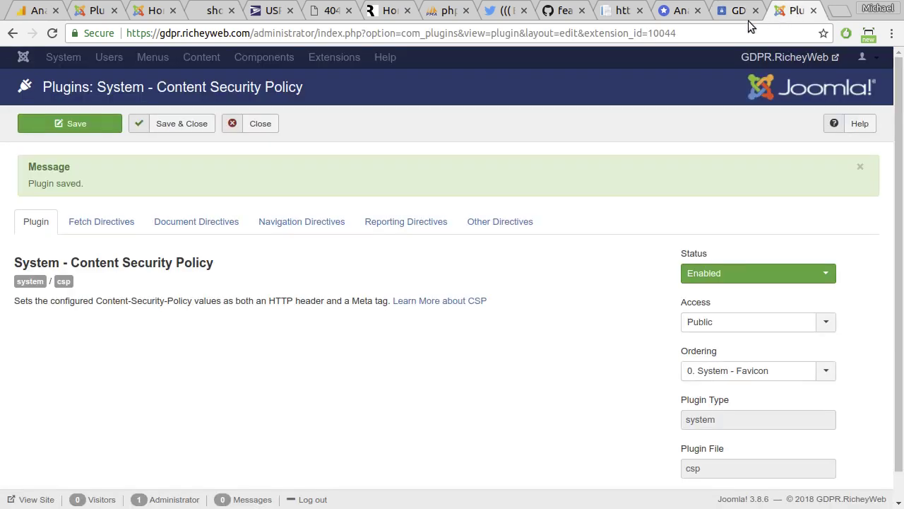
click(123, 235)
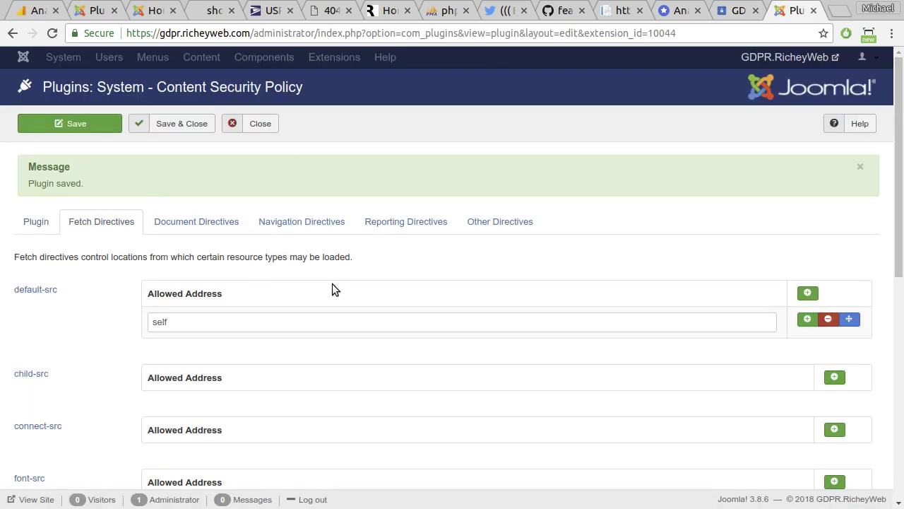
scroll(348, 287, down, 6)
scroll(361, 287, down, 1)
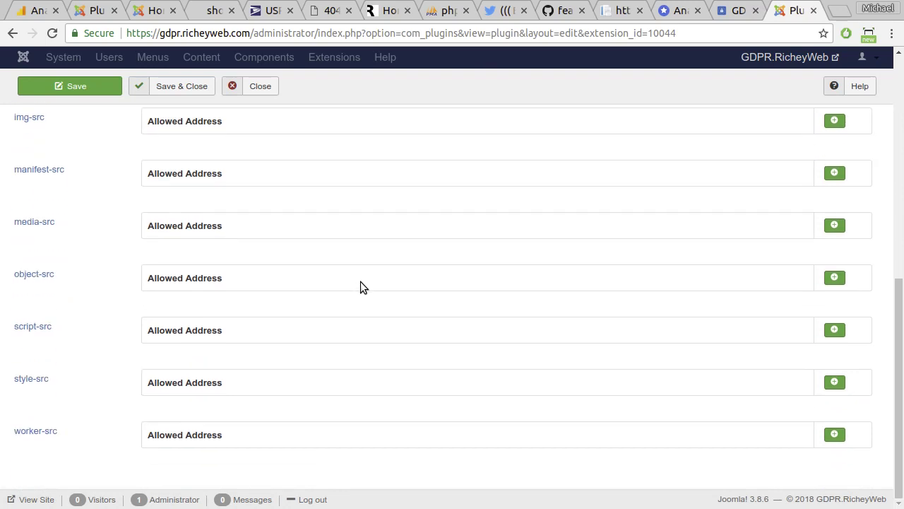
click(836, 383)
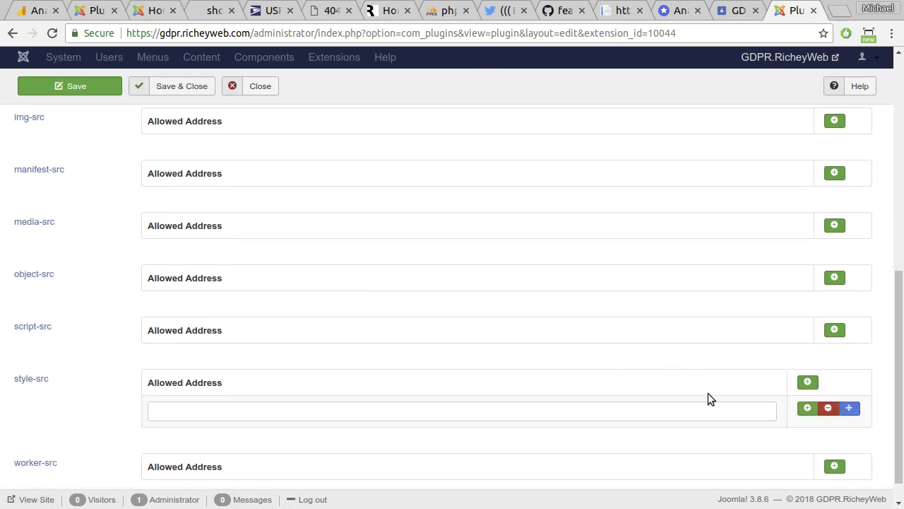
click(305, 415)
key(ctrl+v)
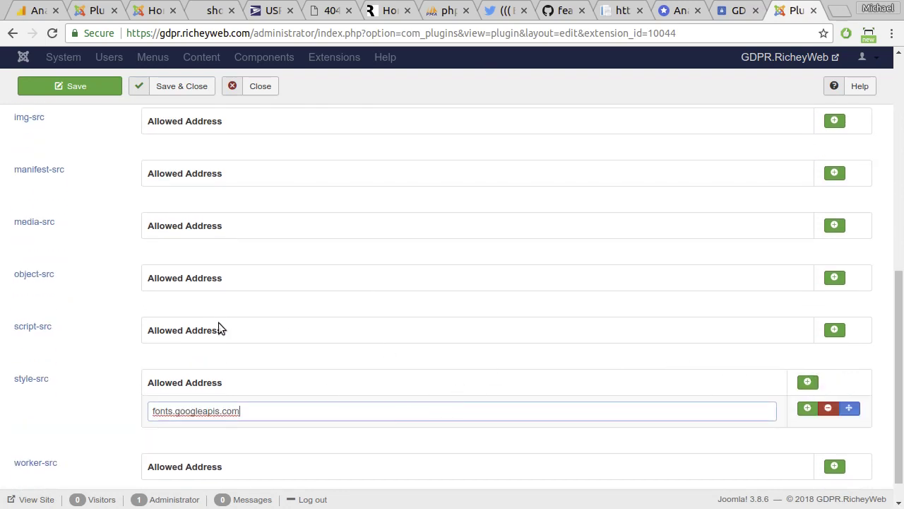
click(71, 86)
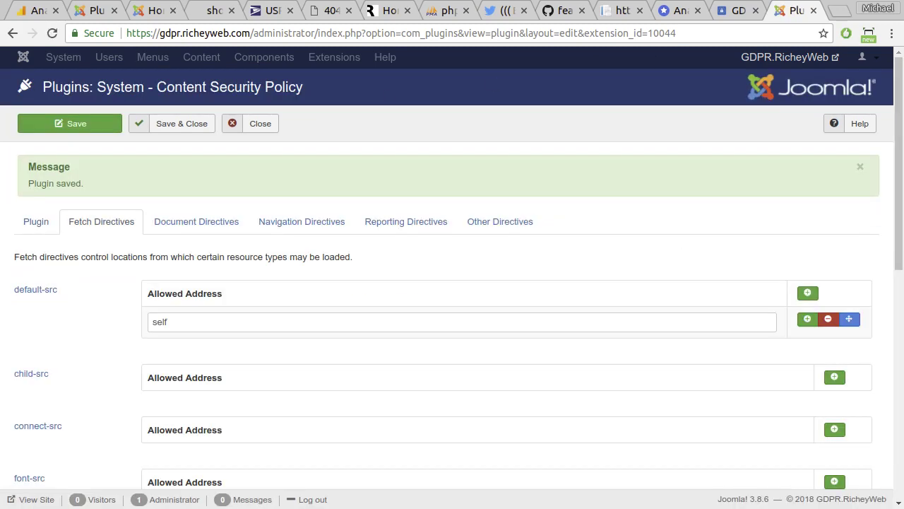
- Reload the GDPR.RicheyWeb site, expand the refused stylesheet errors, and highlight the host gdpr.richeyweb.com in the first one
click(738, 10)
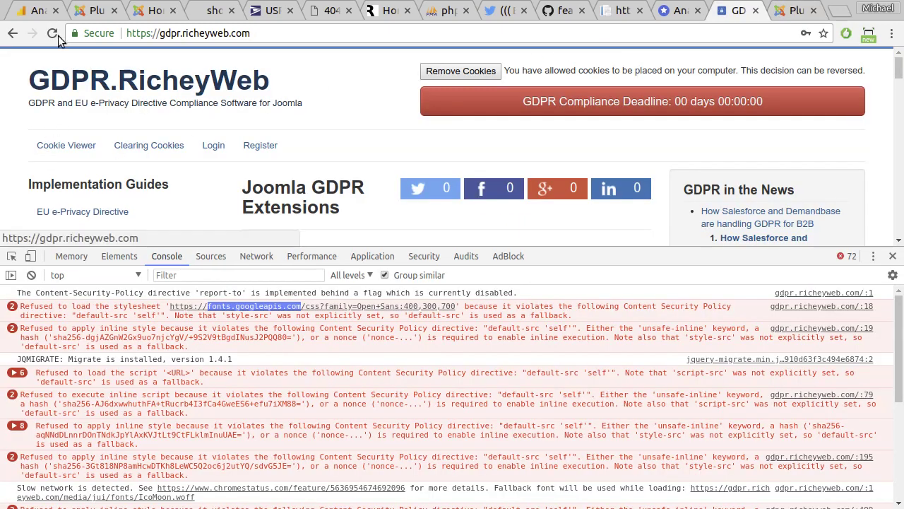
key(ctrl+r)
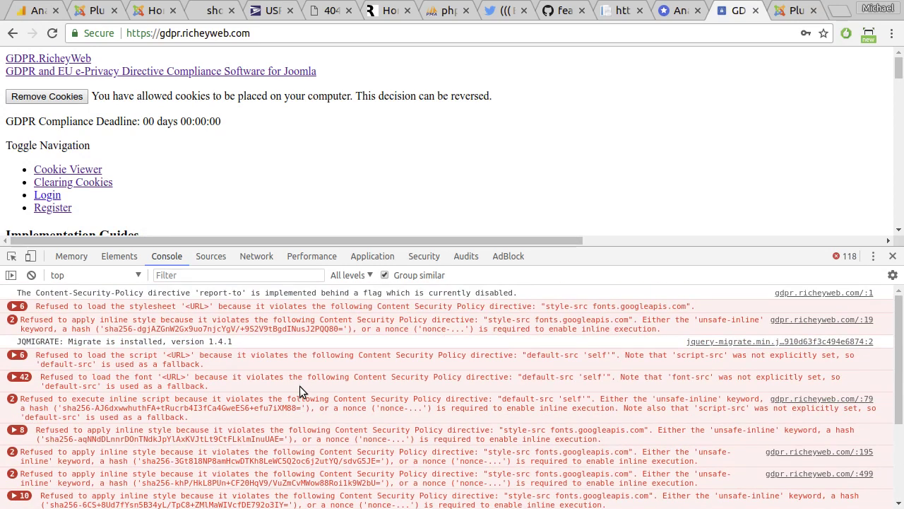
click(16, 306)
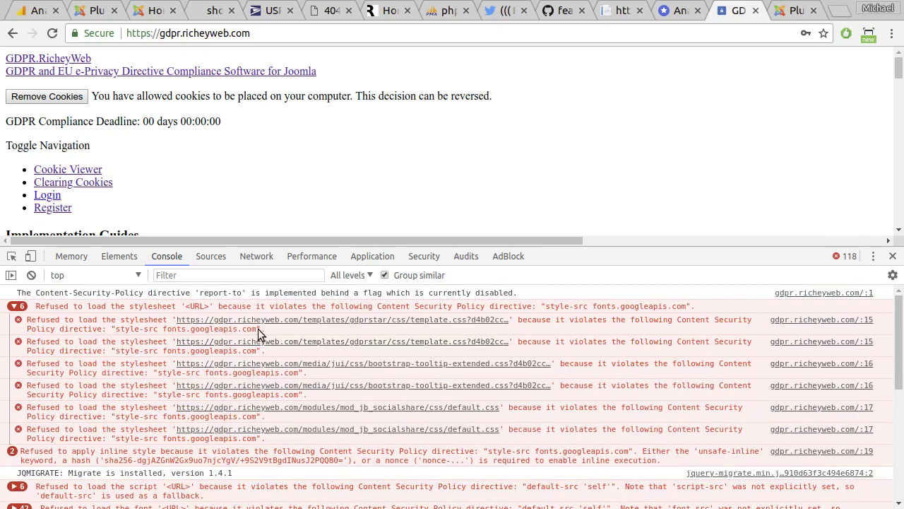
drag(214, 322, 299, 322)
click(790, 11)
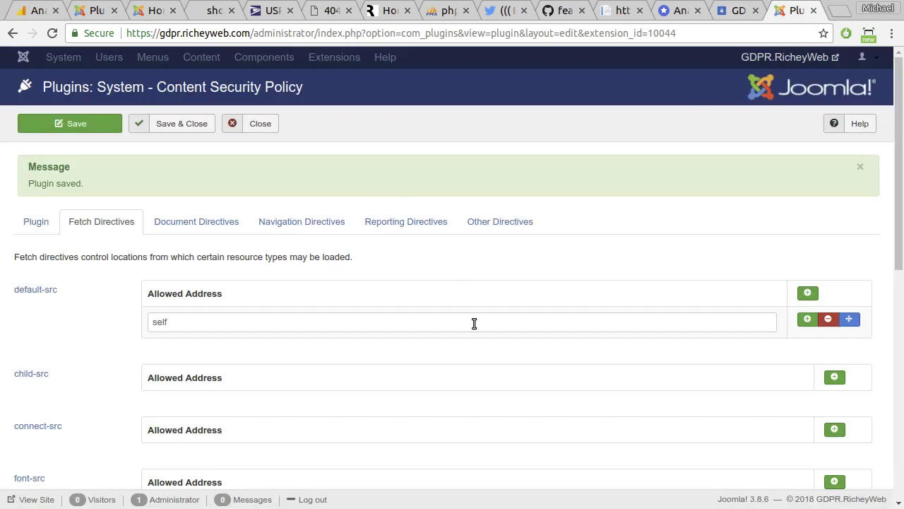
scroll(629, 311, down, 3)
scroll(630, 310, down, 4)
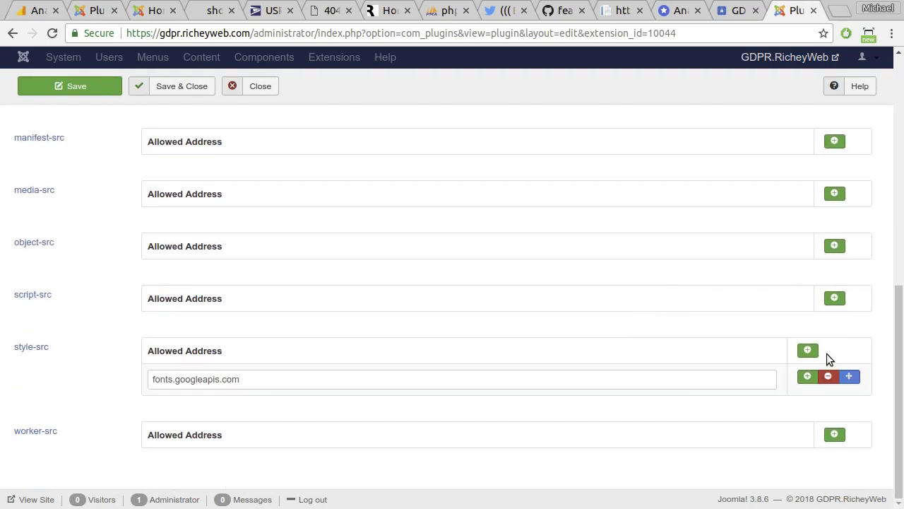
click(829, 377)
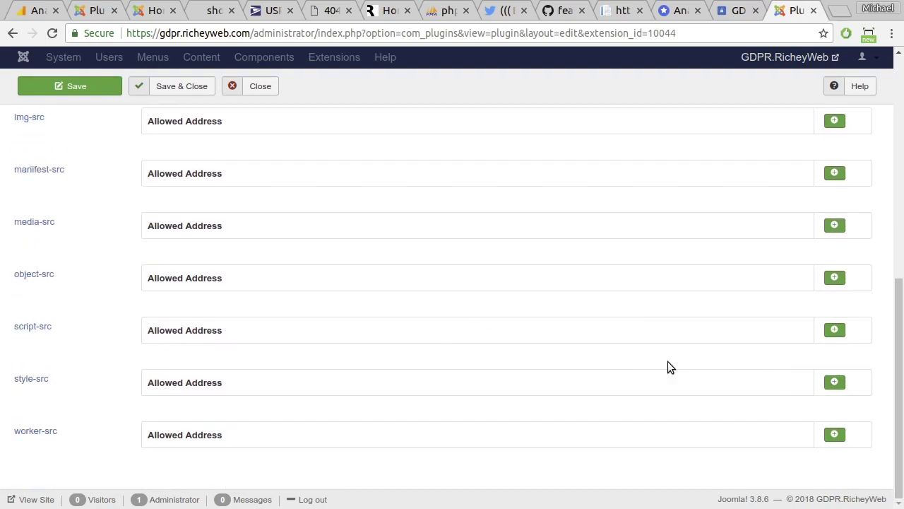
click(53, 34)
- Add self as a second allowed style-src address below fonts.googleapis.com and save the plugin
scroll(828, 339, down, 2)
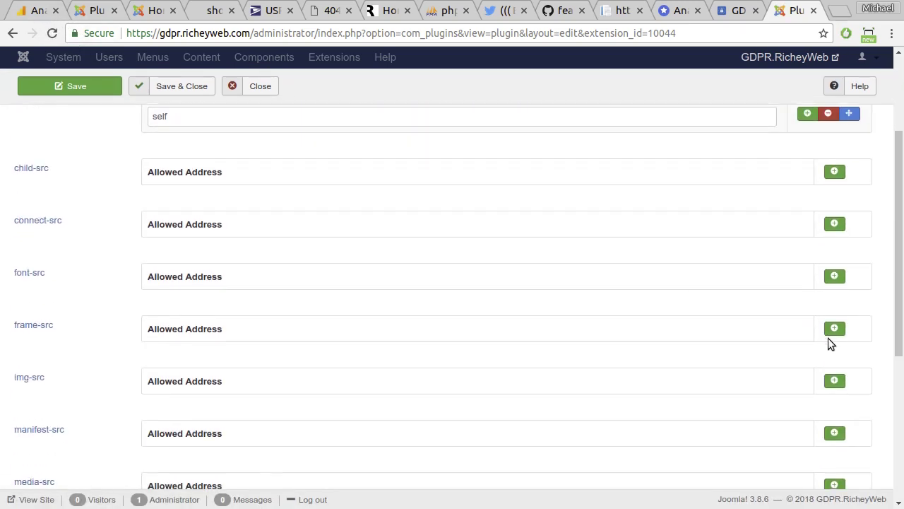
scroll(829, 344, down, 4)
click(808, 377)
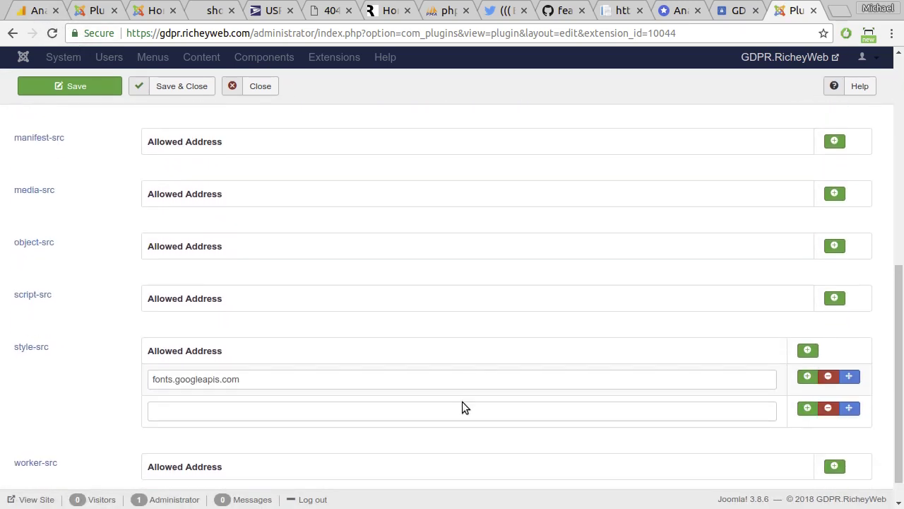
click(462, 409)
text(self)
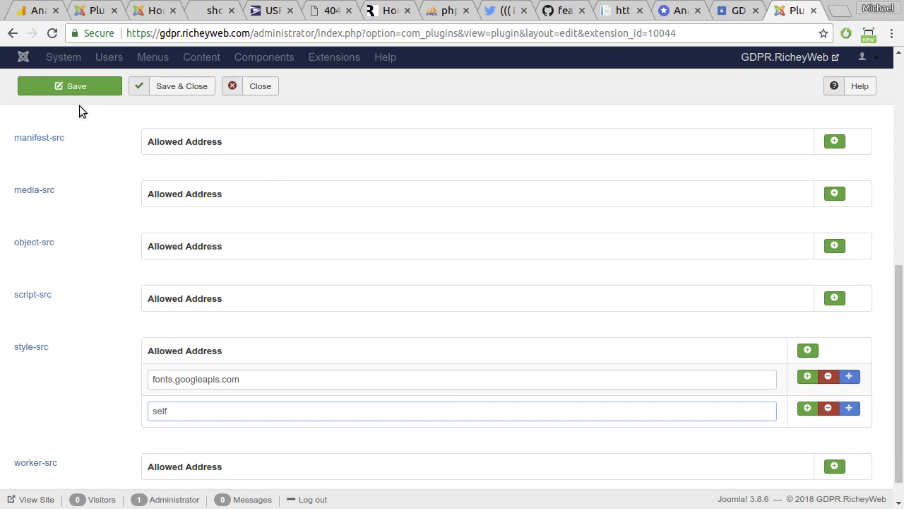
click(77, 86)
- Reload the GDPR.RicheyWeb site and expand the refused script errors in the console to read their source addresses
click(738, 10)
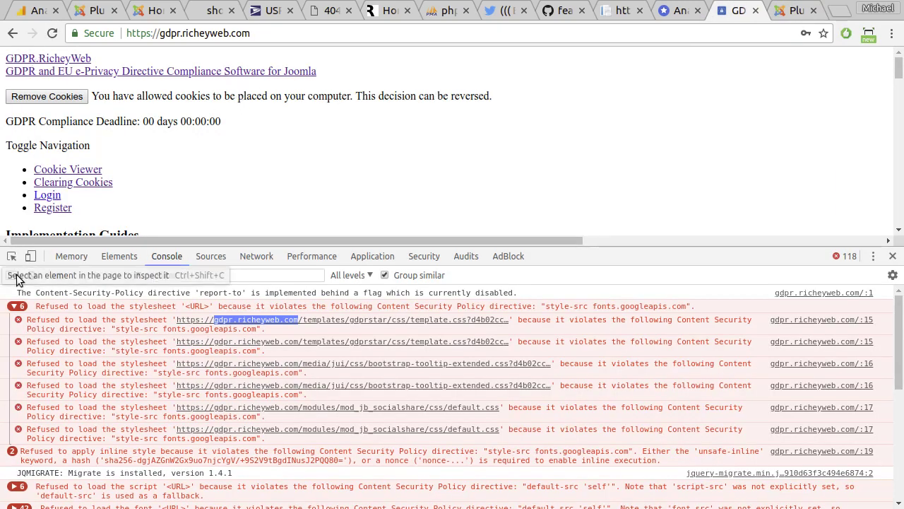
key(ctrl+r)
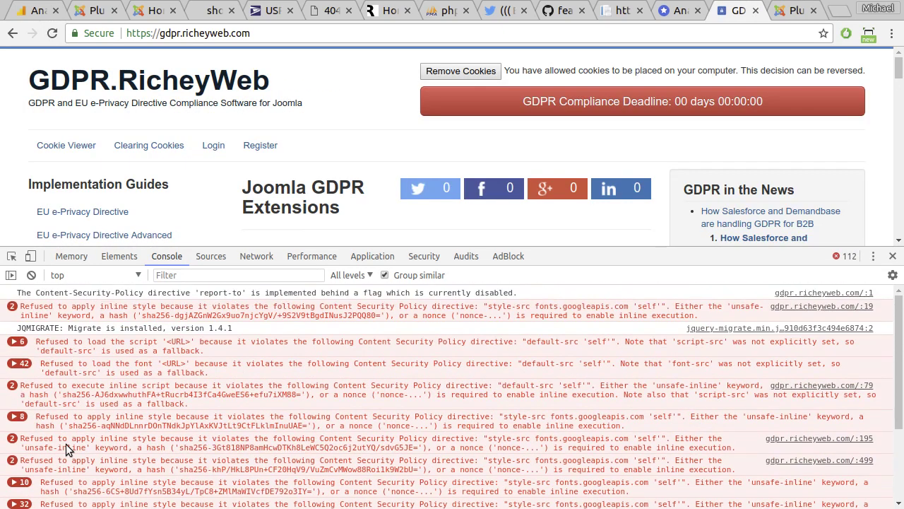
click(14, 341)
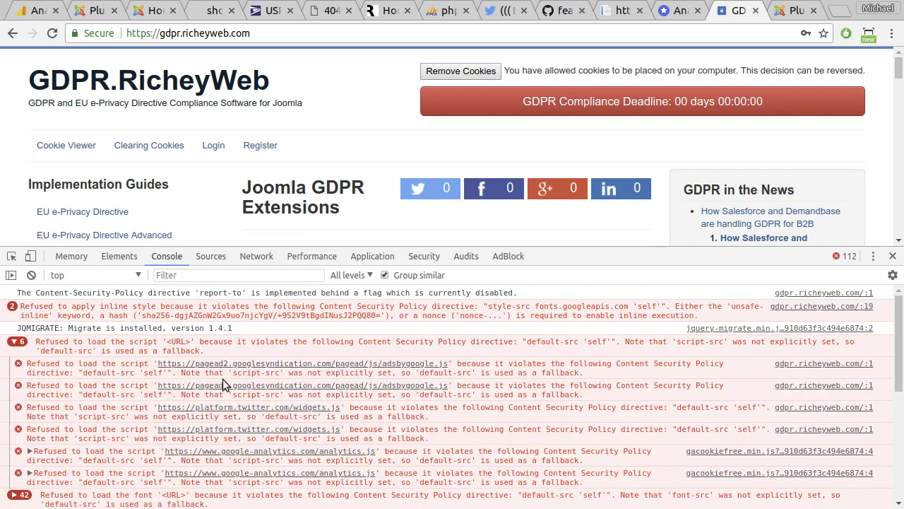
- Copy the host pagead2.googlesyndication.com from the first refused script error, add it as an allowed script-src address in the plugin, and save
drag(195, 365, 330, 365)
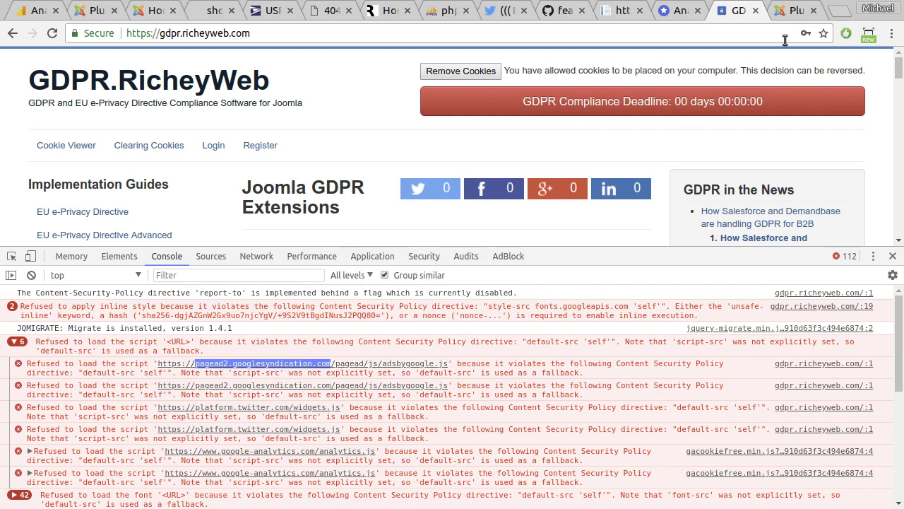
click(795, 10)
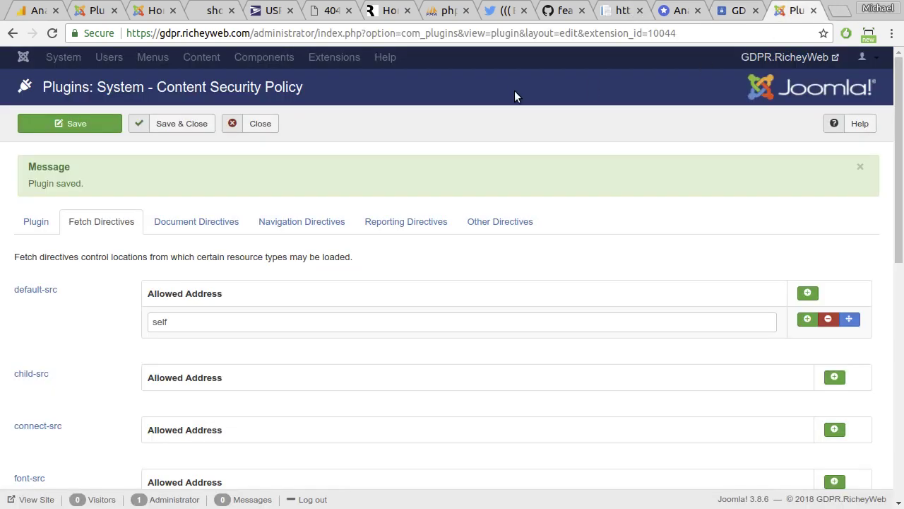
scroll(573, 315, down, 3)
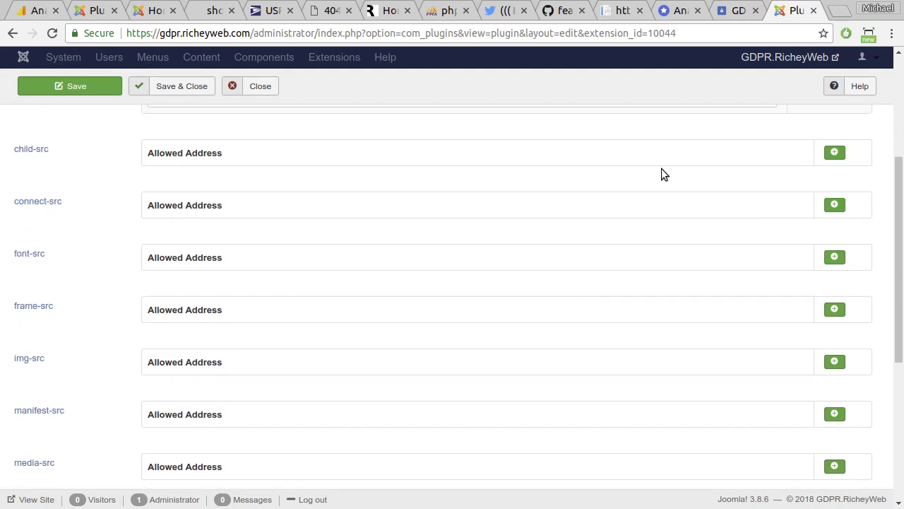
click(738, 10)
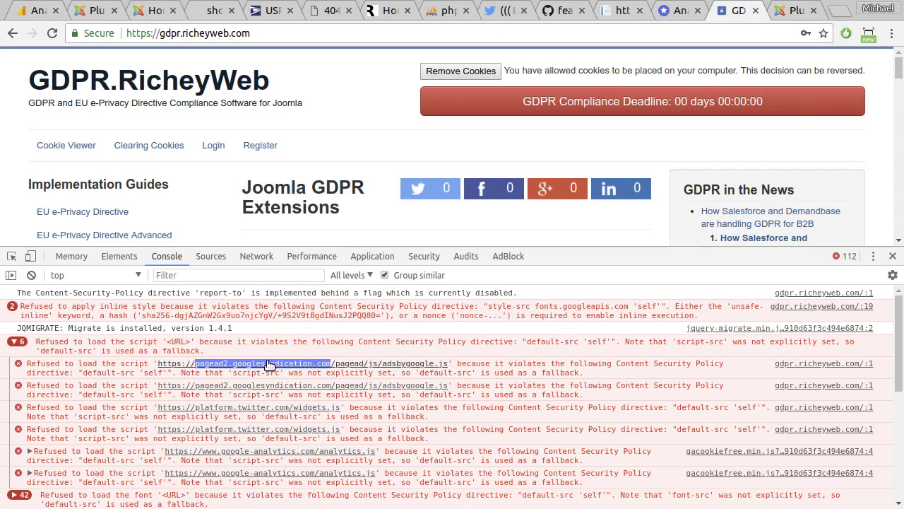
click(795, 10)
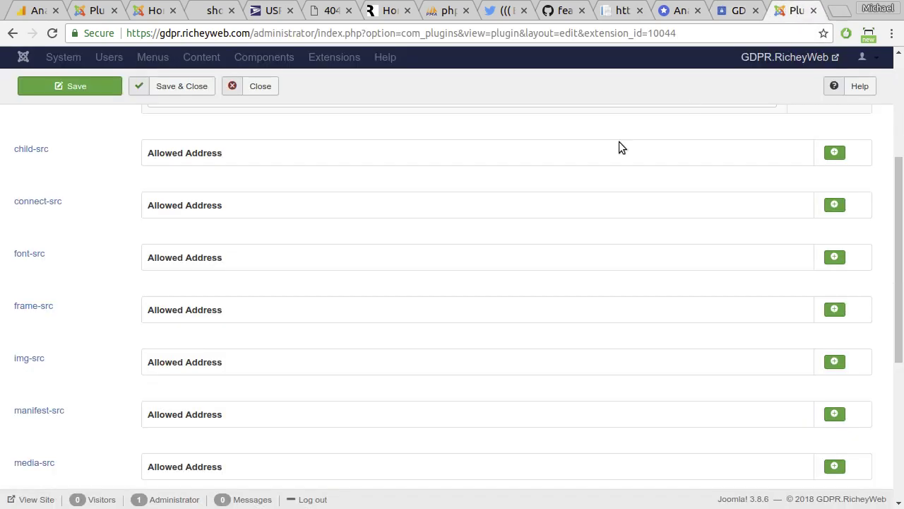
scroll(340, 360, down, 1)
scroll(640, 399, down, 3)
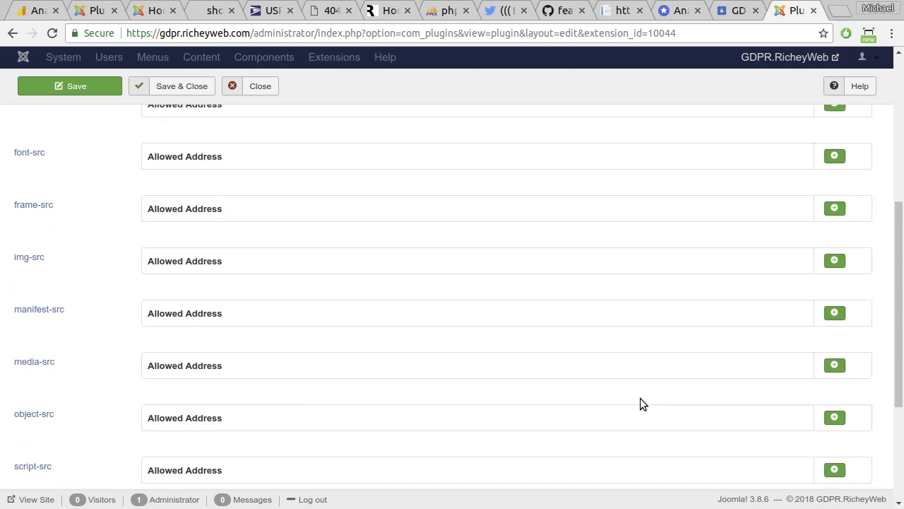
click(835, 346)
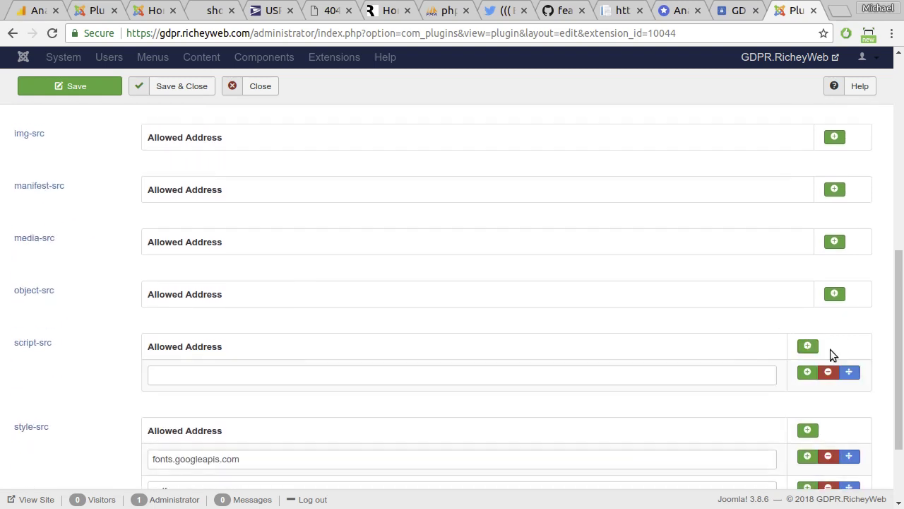
click(556, 375)
text(pagead2.googlesyndication.com)
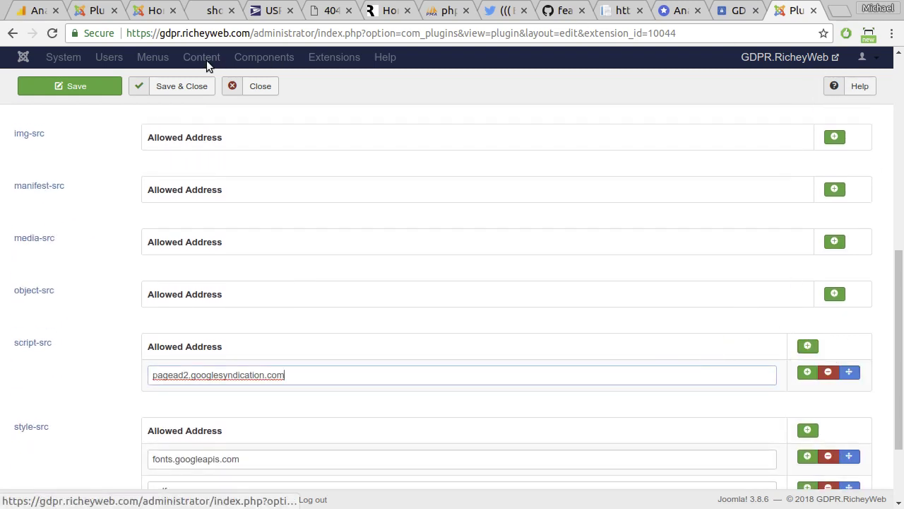
key(Return)
- Reload the GDPR.RicheyWeb site, expand the refused script errors, and highlight the host gdpr.richeyweb.com in the first one
click(760, 15)
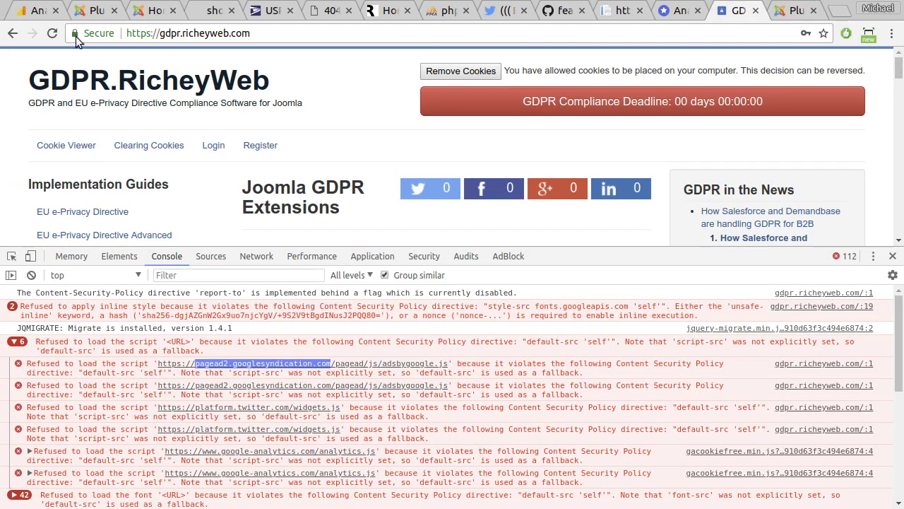
click(52, 35)
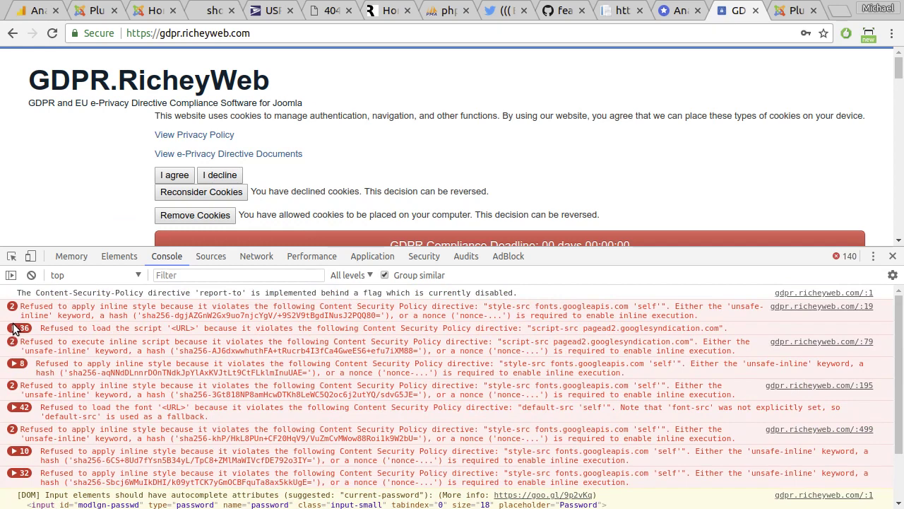
click(12, 329)
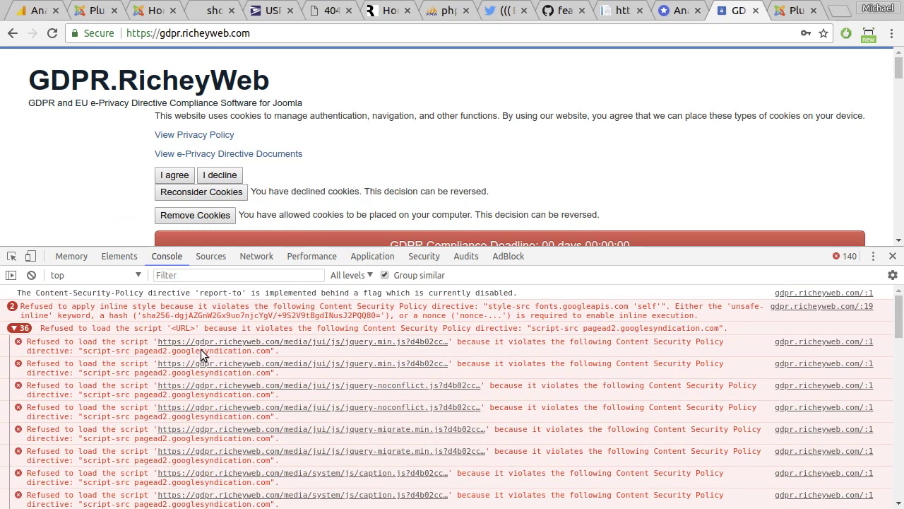
drag(196, 345, 280, 346)
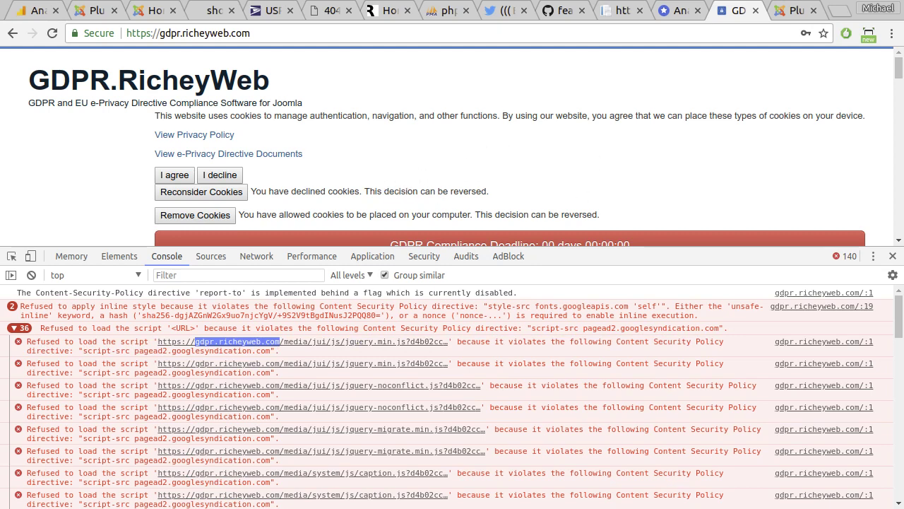
- Add self as a second allowed script-src address below pagead2.googlesyndication.com and save the plugin
click(795, 10)
scroll(540, 249, down, 8)
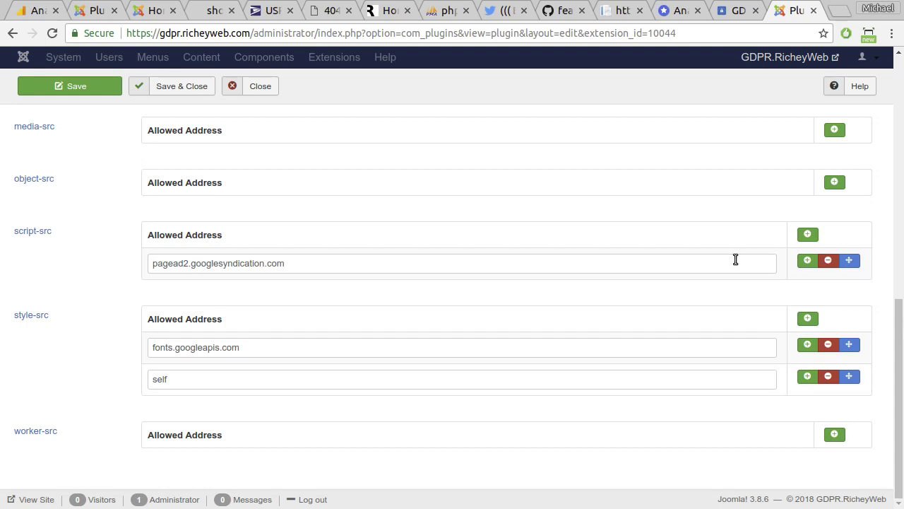
click(809, 262)
click(615, 293)
text(se)
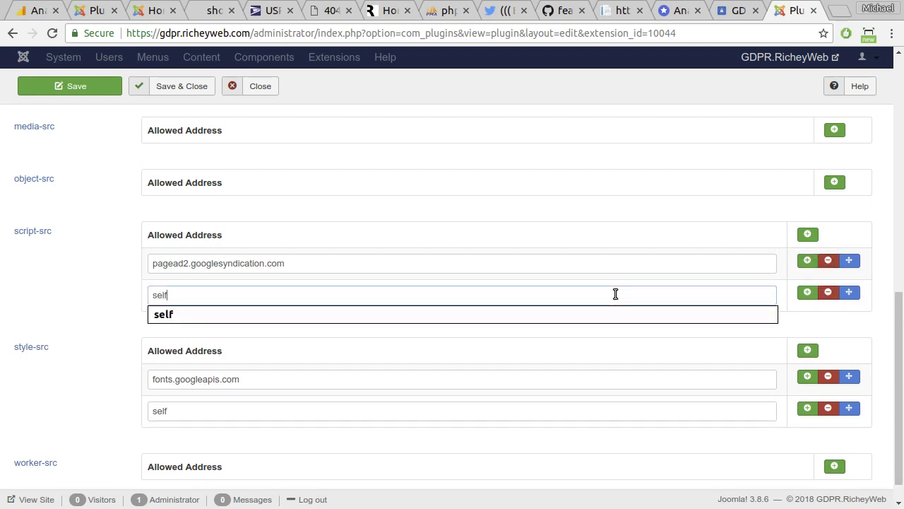
text(lf)
click(77, 86)
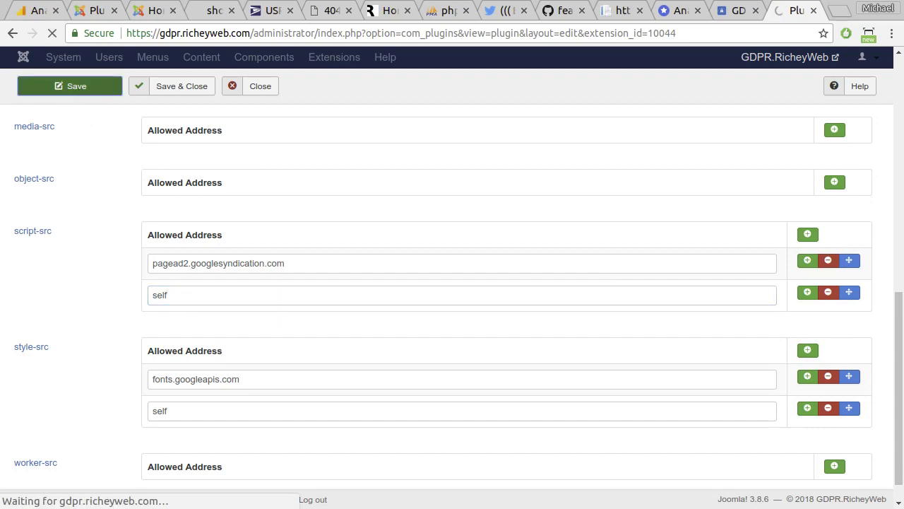
- Copy the host adservice.google.com from the site's refused script errors and add it as a third allowed script-src address in the plugin
click(738, 10)
scroll(283, 413, down, 10)
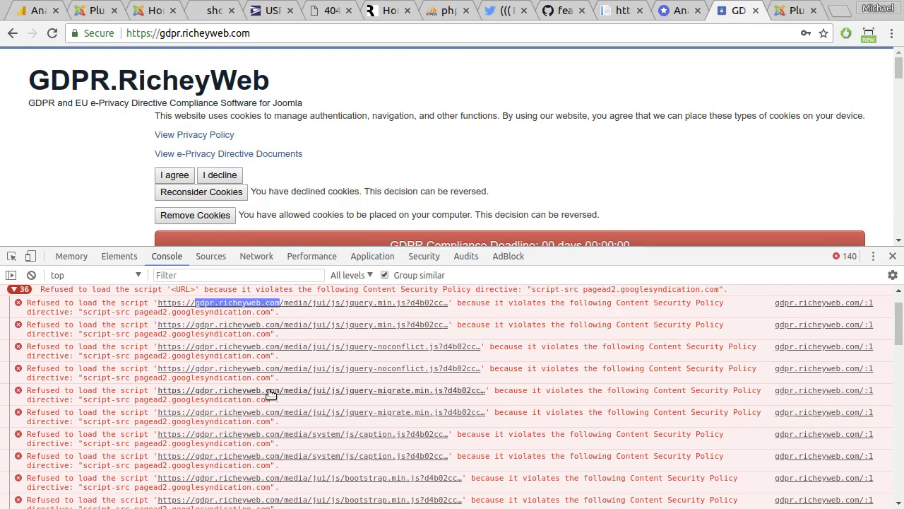
scroll(268, 390, up, 2)
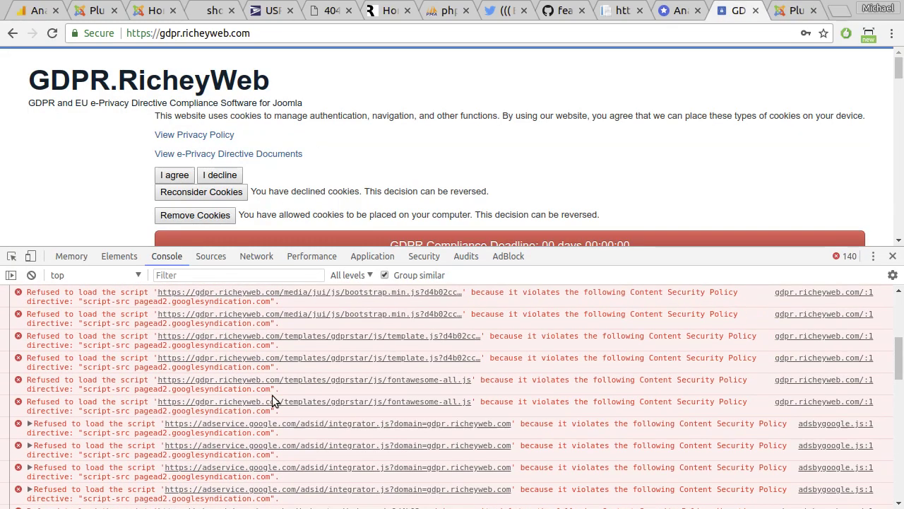
drag(202, 425, 297, 429)
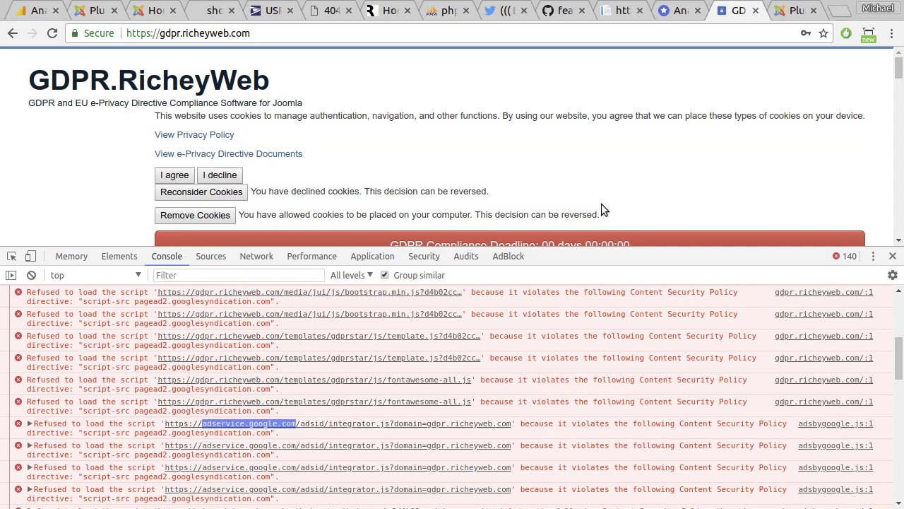
click(794, 13)
scroll(446, 326, down, 7)
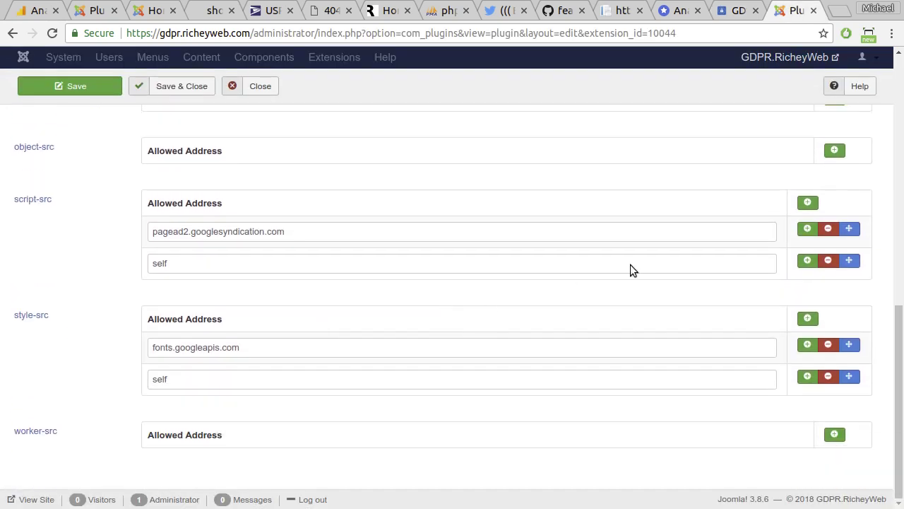
click(808, 262)
click(598, 294)
text(adservice.google.com)
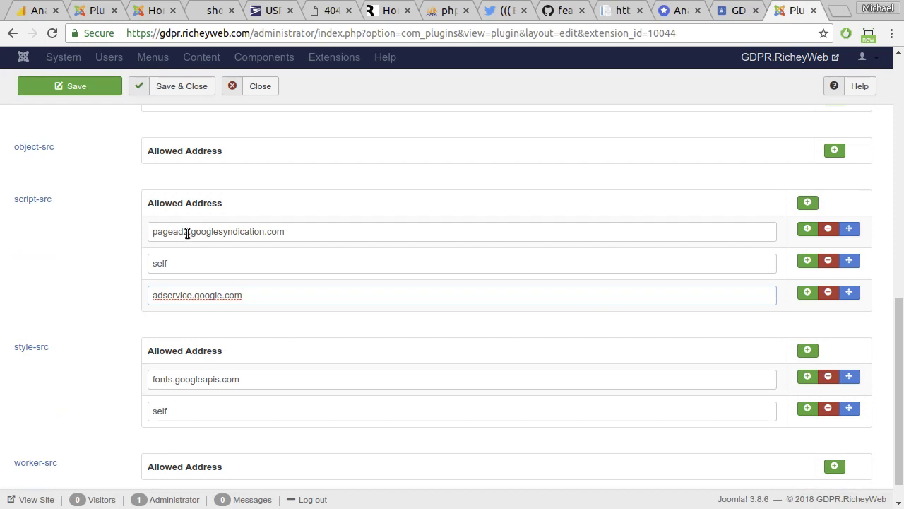
- Replace the pagead2 subdomain in the first script-src address with a wildcard, making it *.googlesyndication.com, and save the plugin
drag(187, 233, 149, 233)
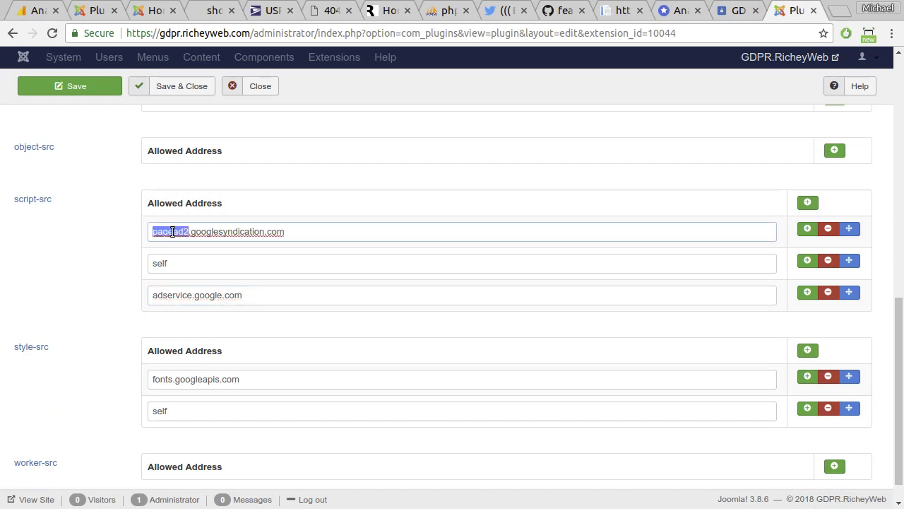
text(*)
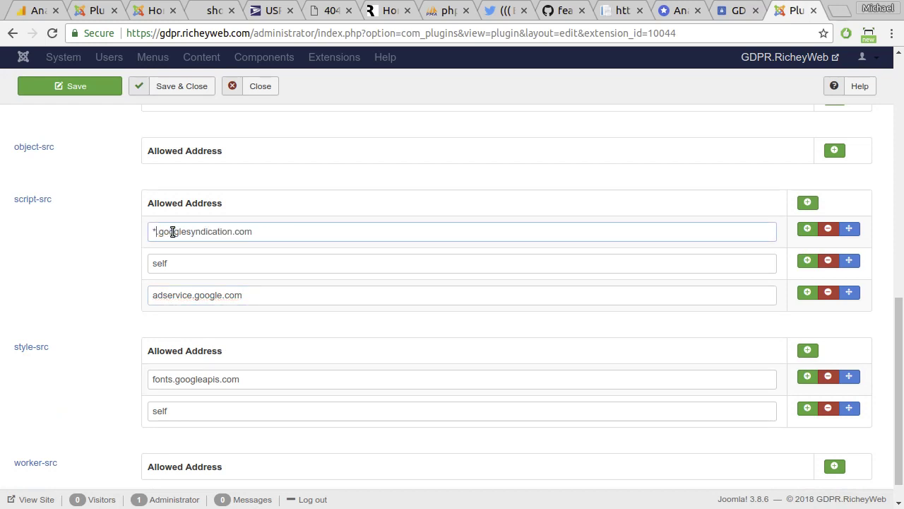
click(113, 89)
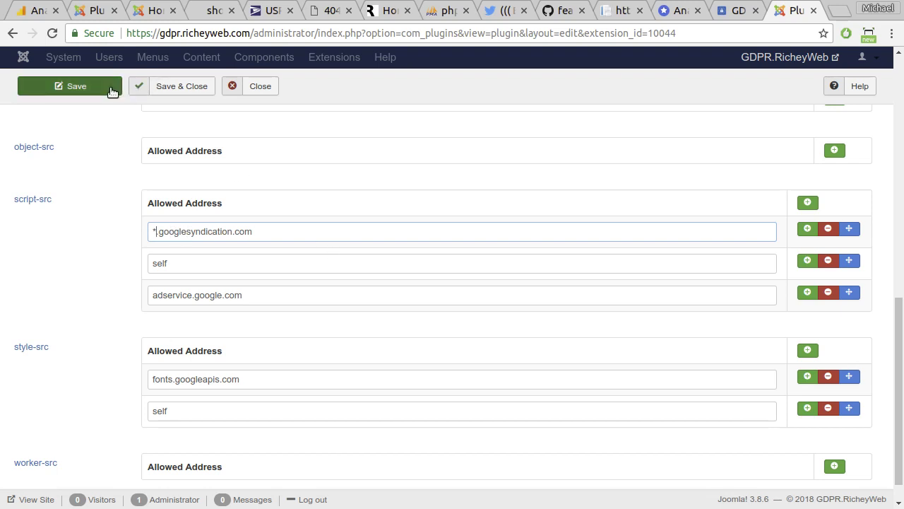
- Reload the GDPR.RicheyWeb site and highlight the unsafe-inline keyword in the first refused inline style error
click(736, 10)
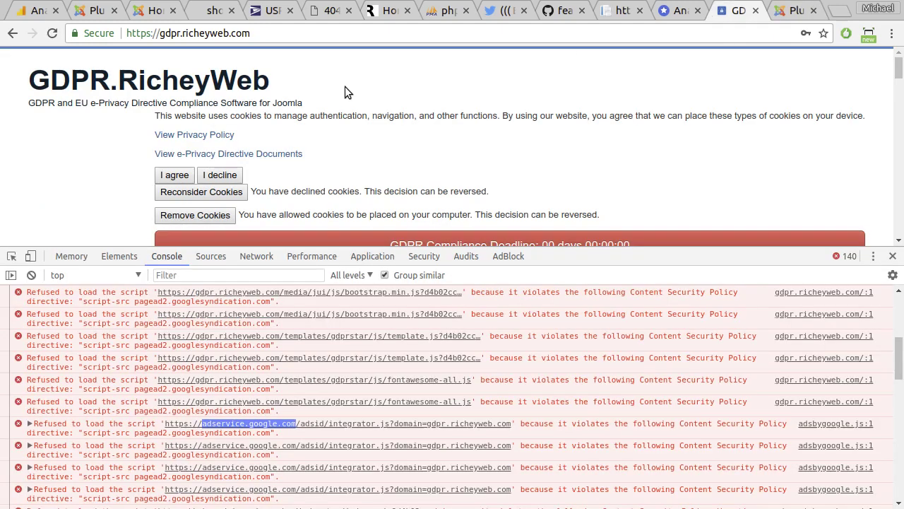
click(51, 33)
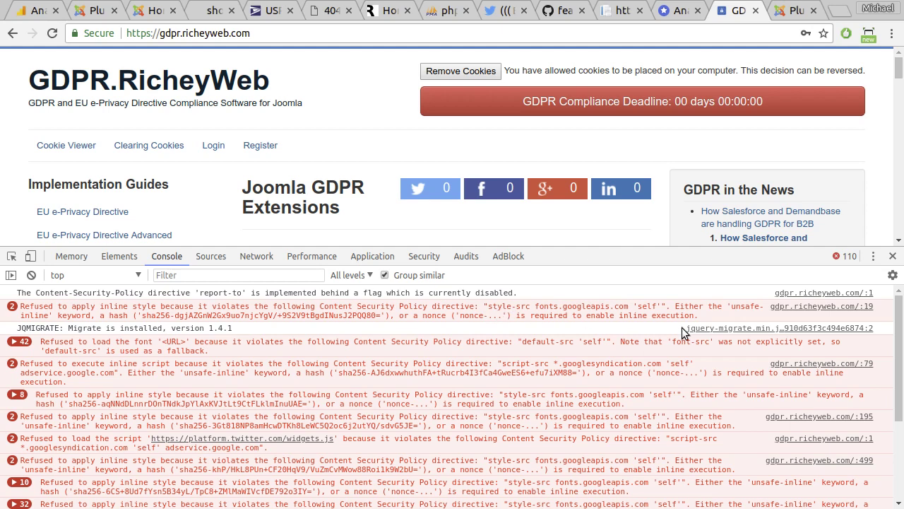
drag(730, 306, 47, 316)
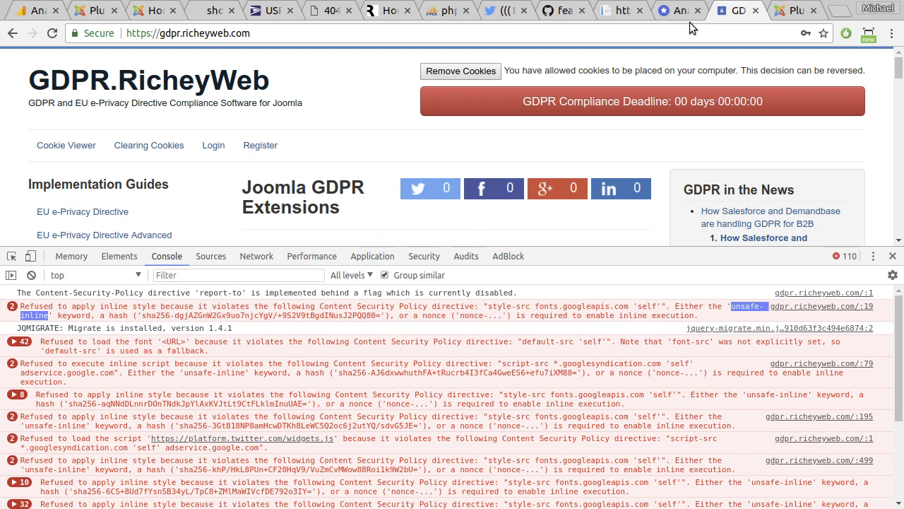
- Add unsafe-inline as a third allowed style-src address below self and save the plugin
click(791, 11)
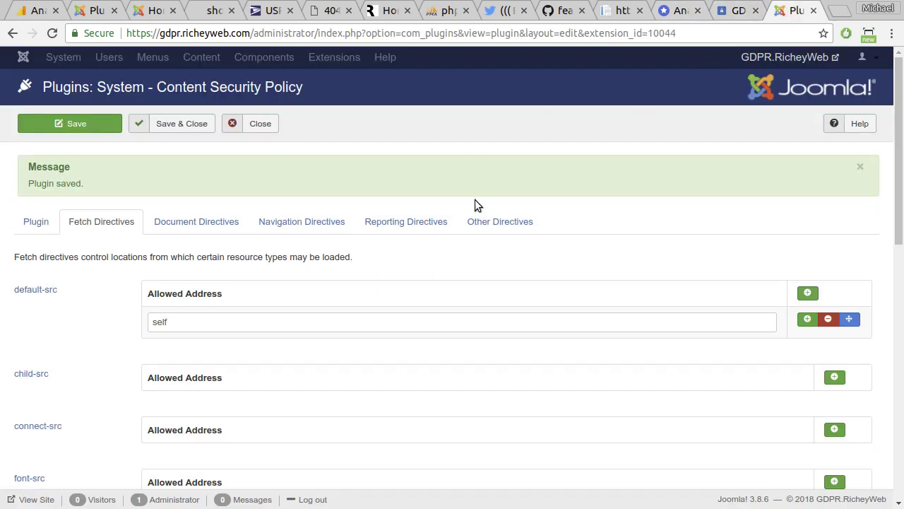
scroll(611, 308, down, 9)
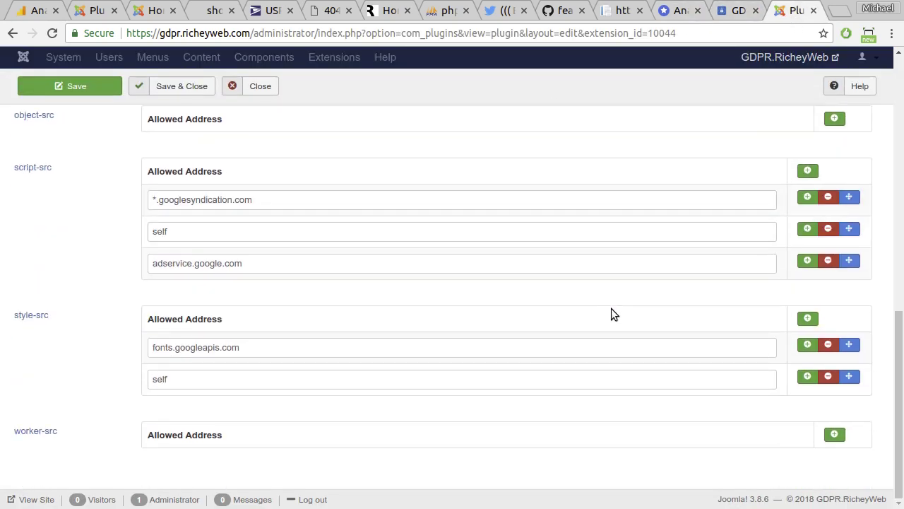
click(807, 376)
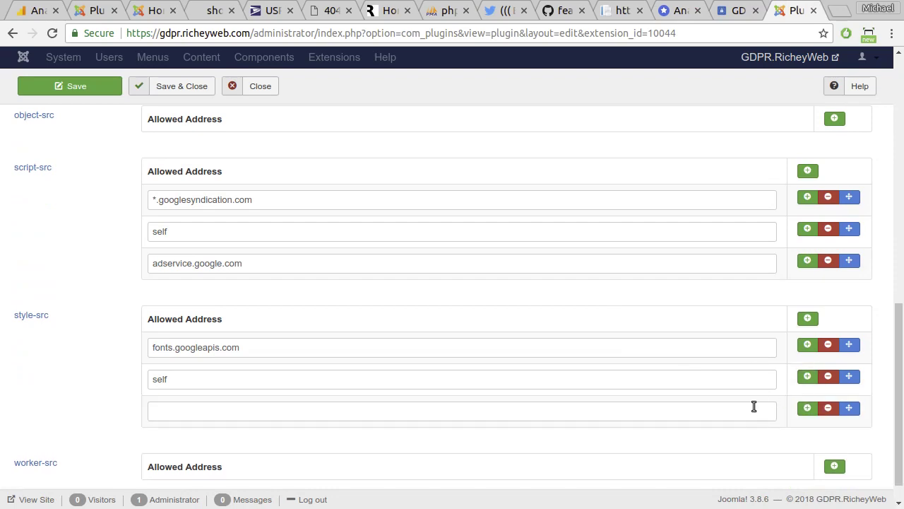
click(753, 408)
text(unsafe-inline)
click(89, 89)
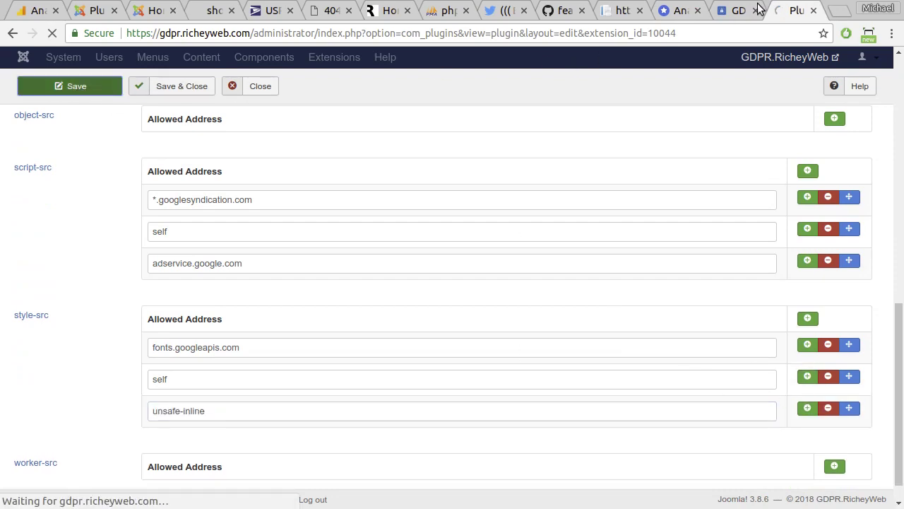
- Reload the GDPR.RicheyWeb site, expand the refused font errors, and copy the host fonts.gstatic.com from the first one
click(733, 12)
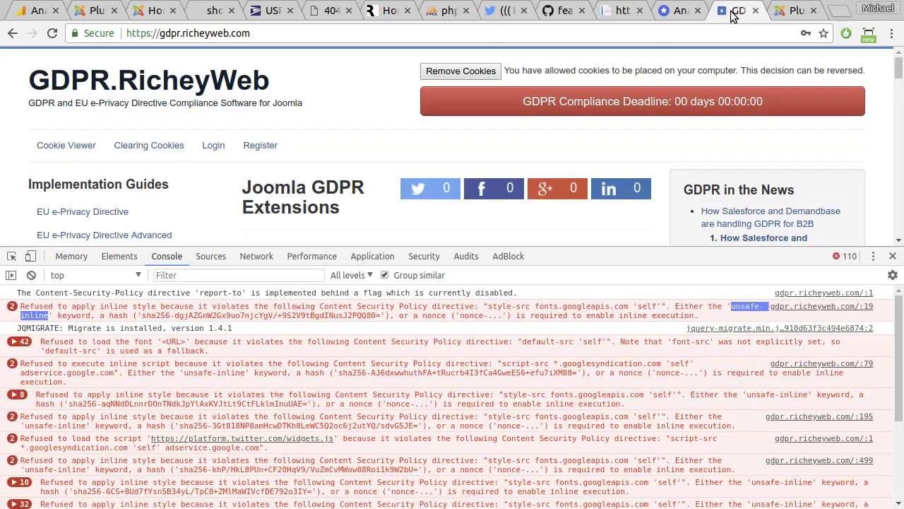
click(52, 33)
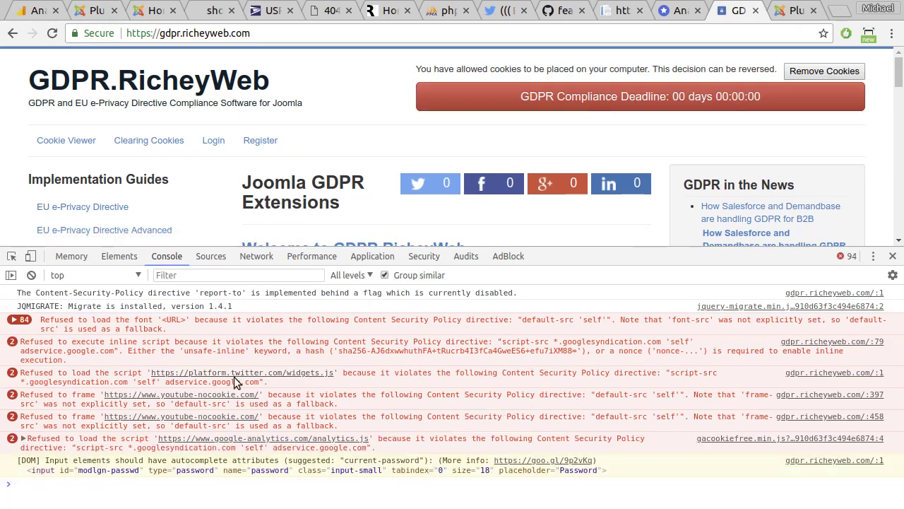
click(16, 320)
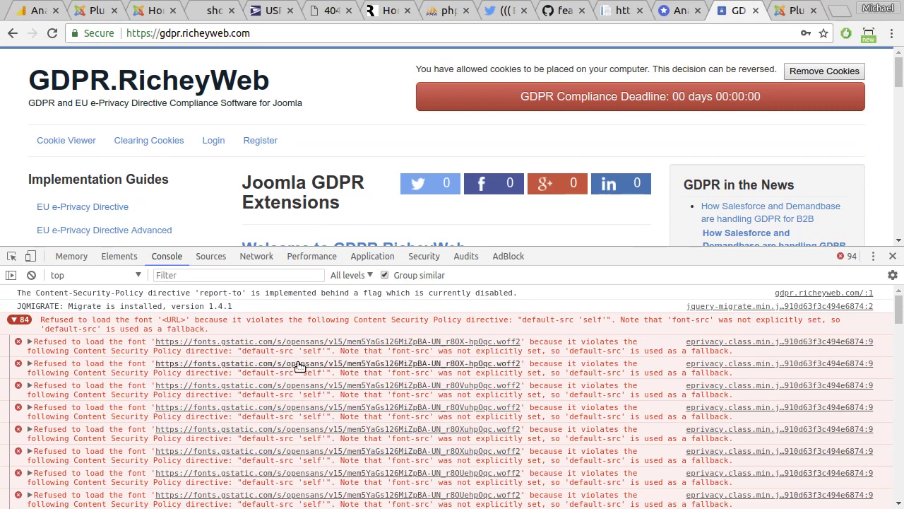
double_click(205, 343)
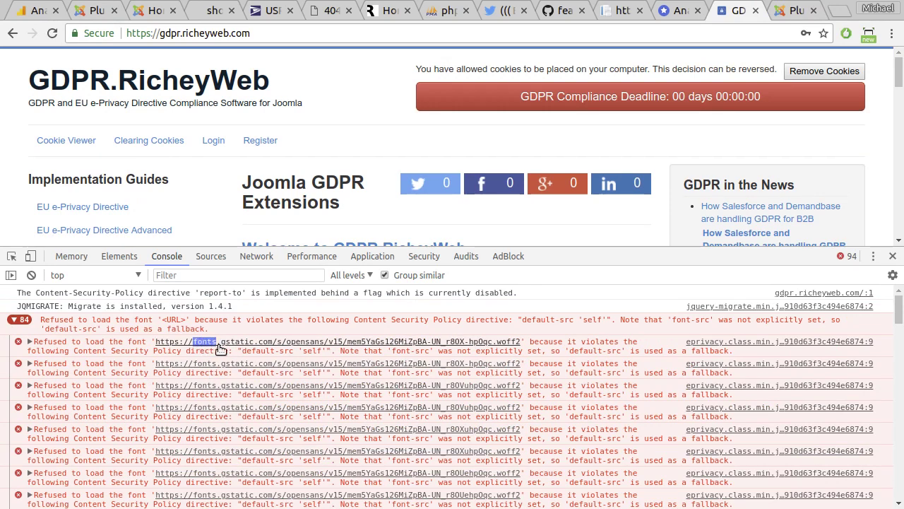
drag(219, 344, 273, 344)
key(ctrl+c)
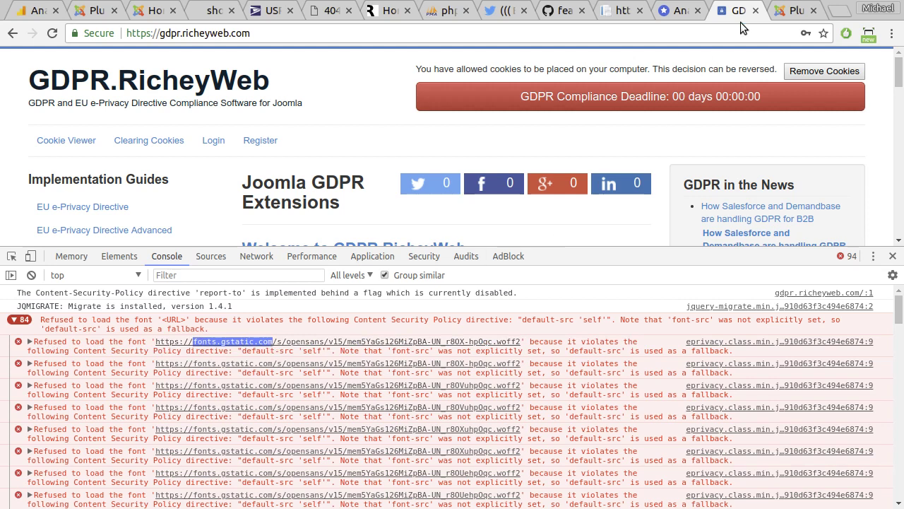
- Add the copied host fonts.gstatic.com as the allowed font-src address in the Content Security Policy plugin and save it
click(791, 11)
click(89, 219)
scroll(385, 330, down, 7)
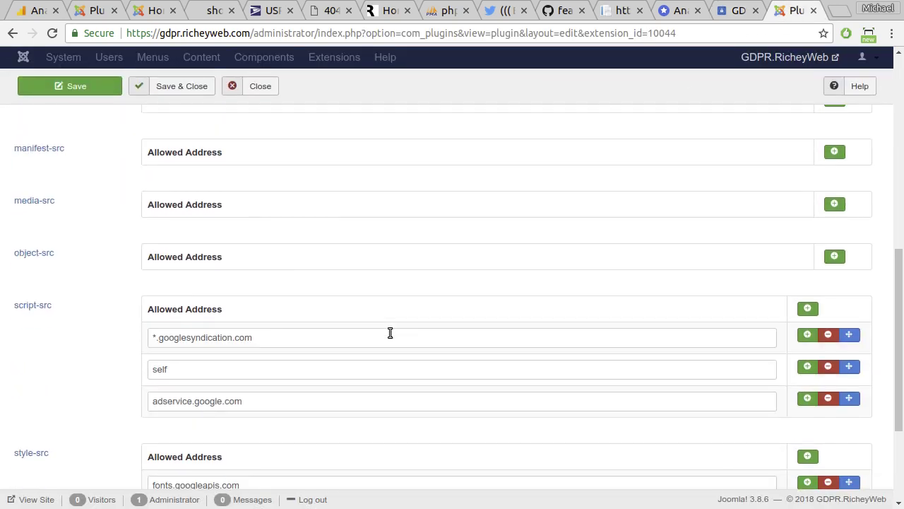
scroll(395, 333, down, 3)
scroll(408, 331, up, 8)
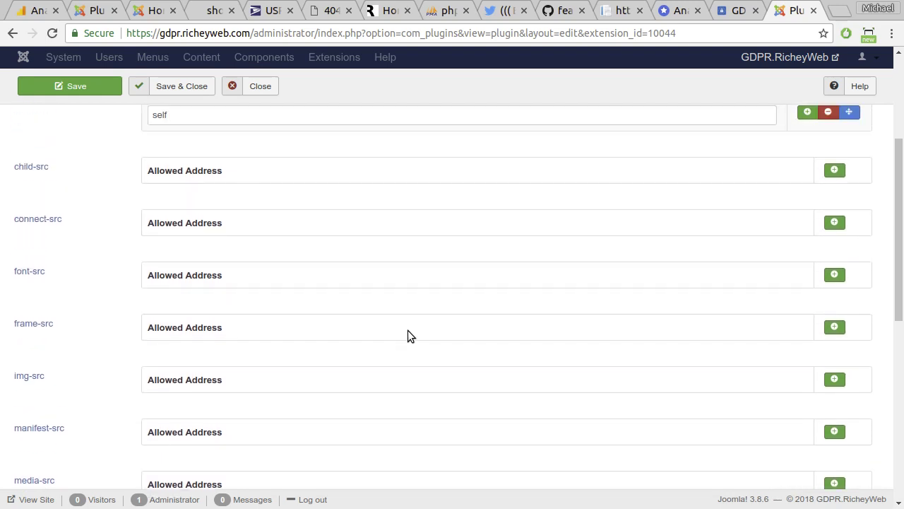
click(835, 274)
key(ctrl+v)
key(ctrl+s)
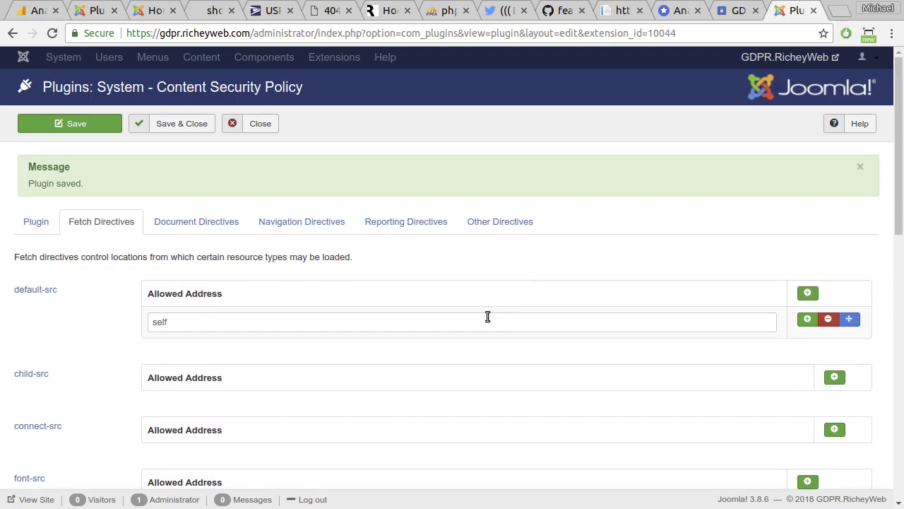
scroll(491, 312, down, 3)
scroll(491, 312, down, 6)
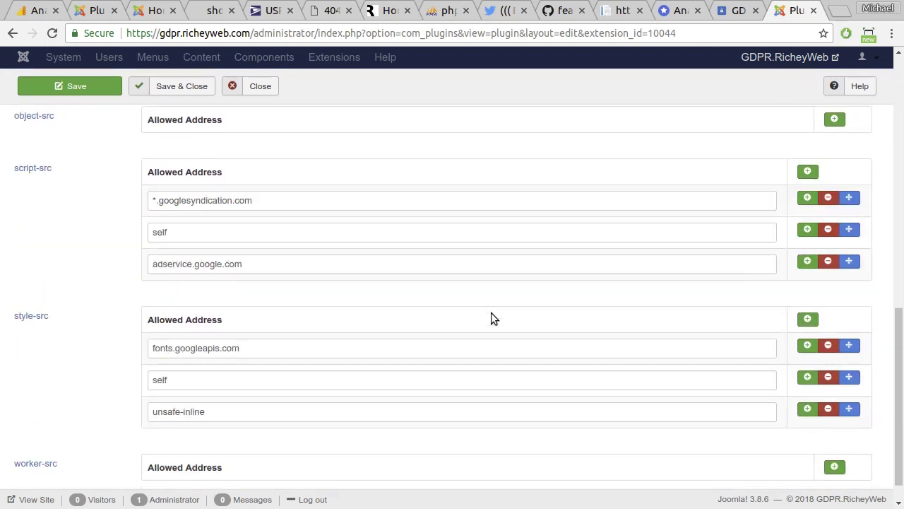
scroll(491, 312, down, 1)
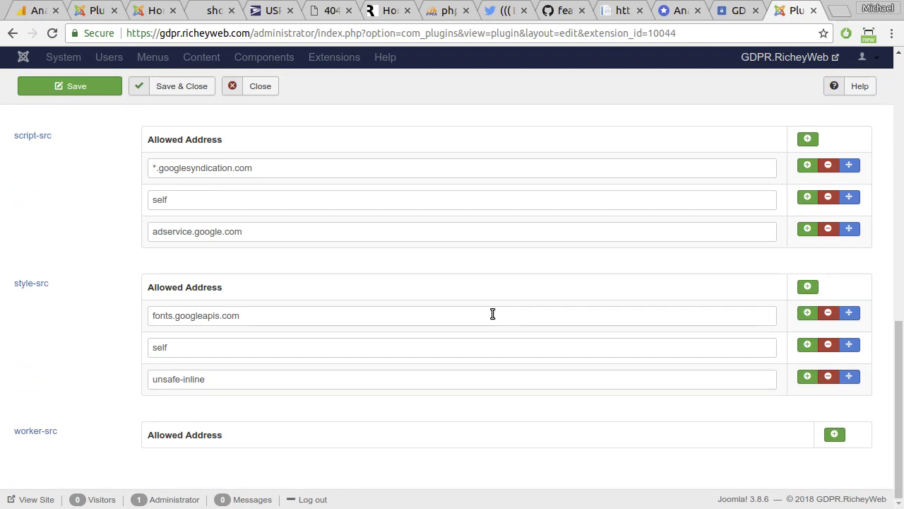
click(169, 91)
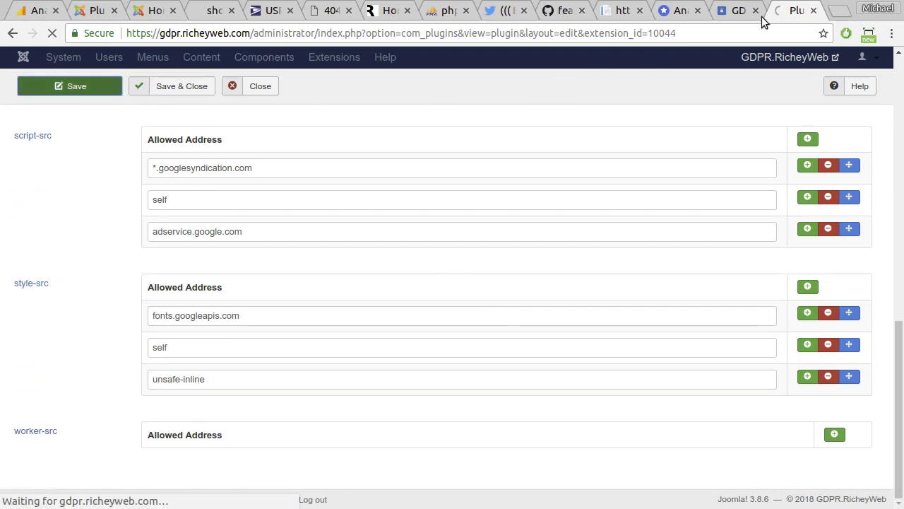
- Reload the GDPR.RicheyWeb site, expand the refused font errors, and highlight the host in the first one
click(738, 10)
click(52, 33)
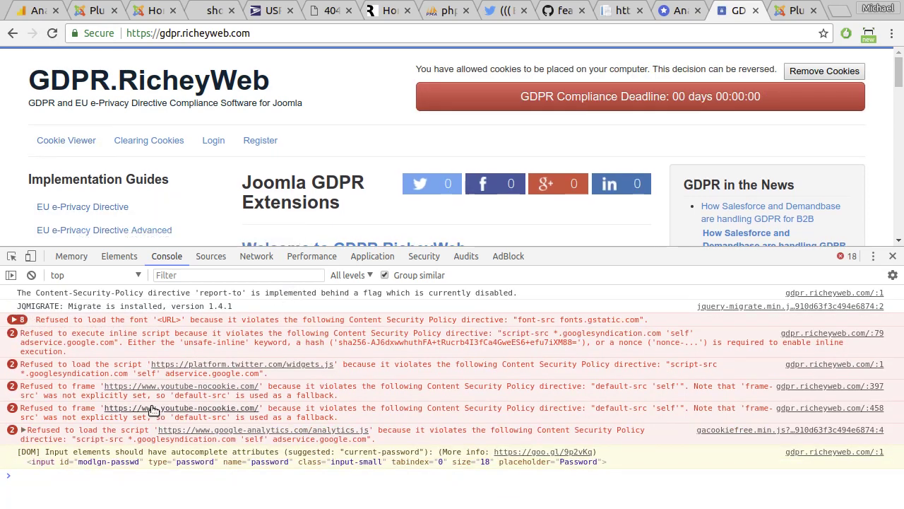
click(13, 320)
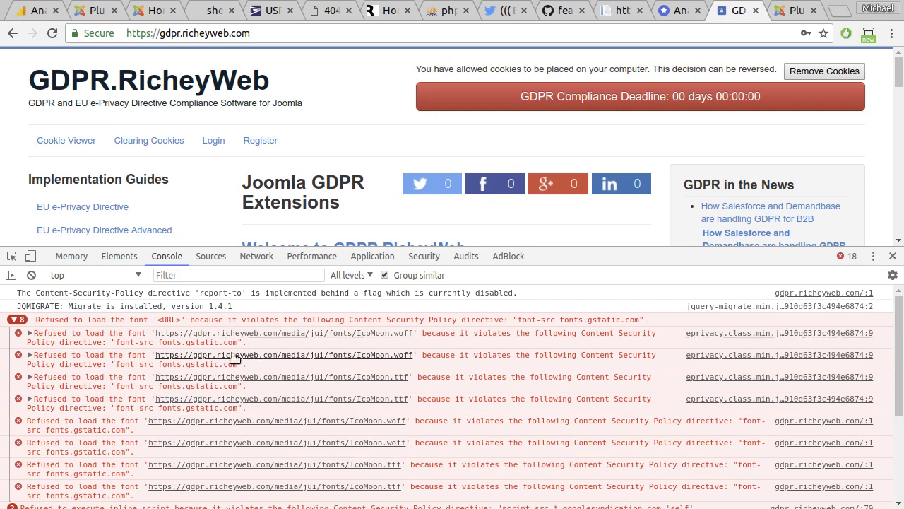
drag(194, 335, 277, 335)
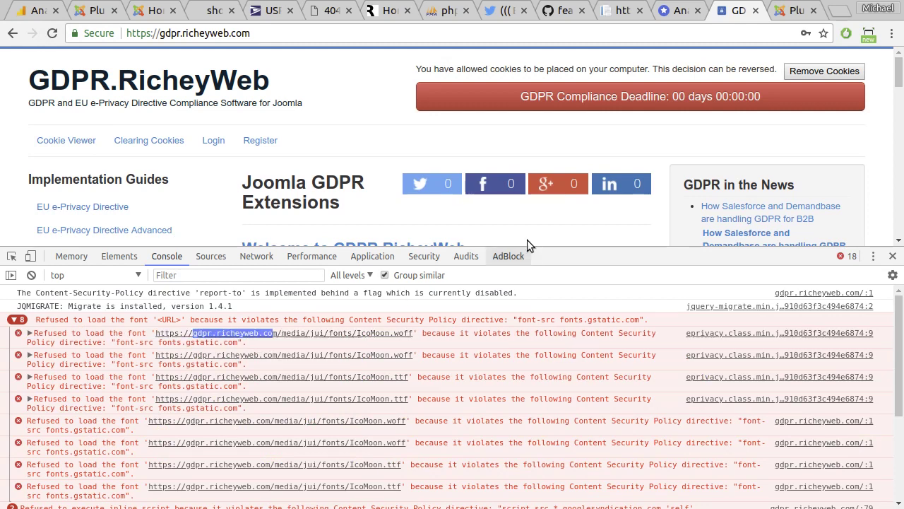
- Add self as a second allowed font-src address below fonts.gstatic.com and save the plugin
click(794, 6)
scroll(493, 267, down, 7)
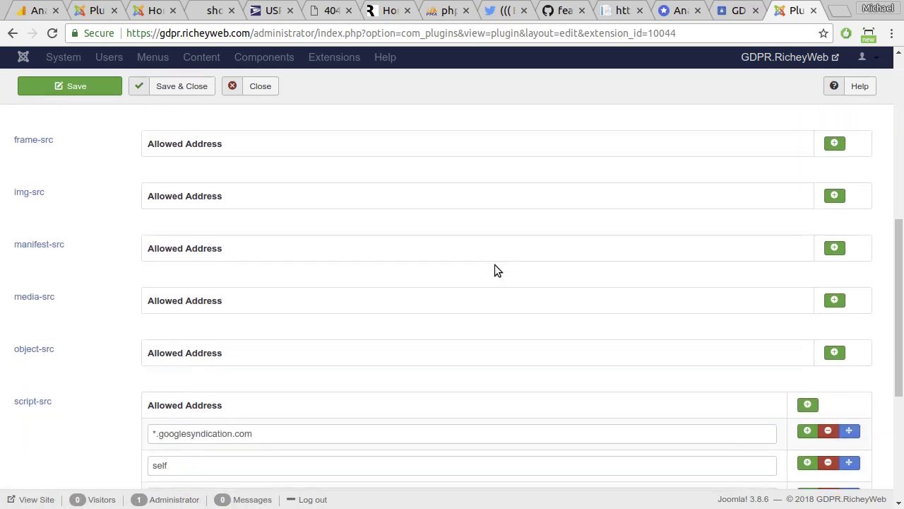
scroll(496, 269, up, 1)
scroll(496, 269, up, 2)
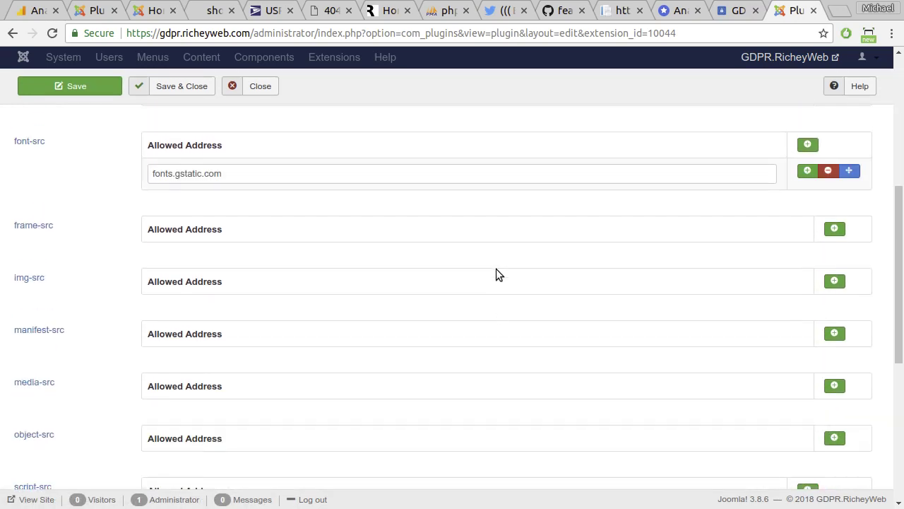
click(808, 174)
click(720, 201)
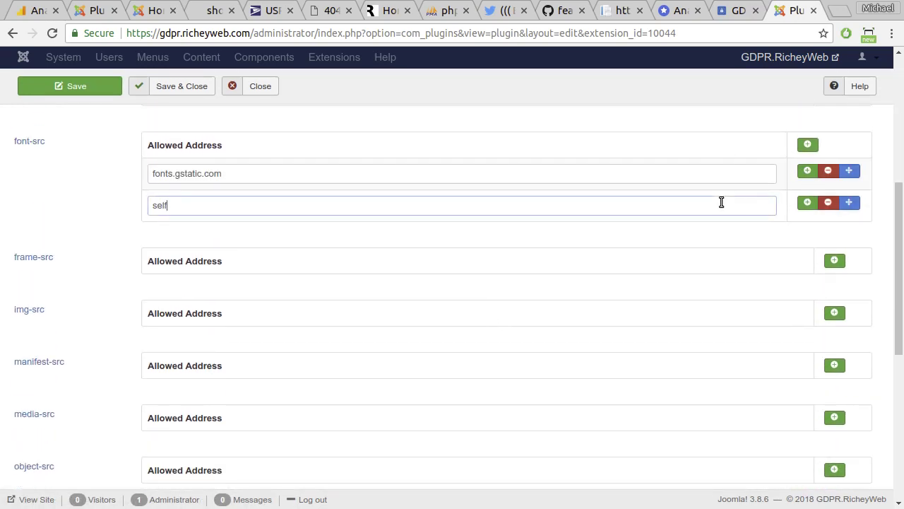
click(85, 89)
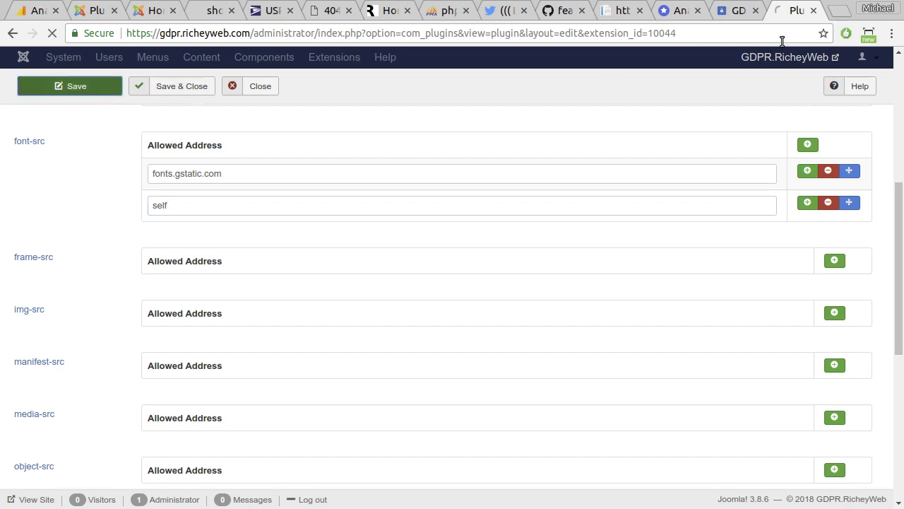
- Reload the GDPR.RicheyWeb site and highlight the unsafe-inline keyword in the refused inline script error
click(739, 11)
click(52, 33)
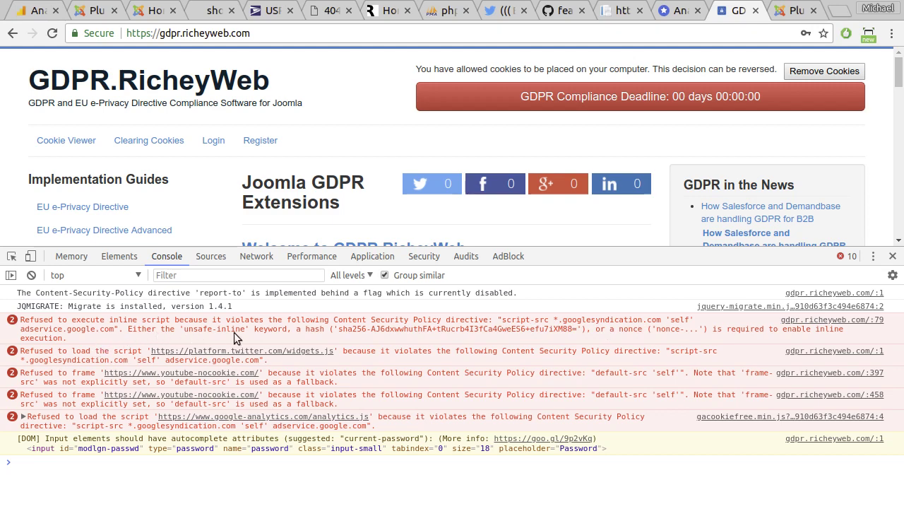
drag(221, 330, 244, 331)
- Add unsafe-inline as a fourth allowed script-src address below adservice.google.com and save the plugin
click(796, 11)
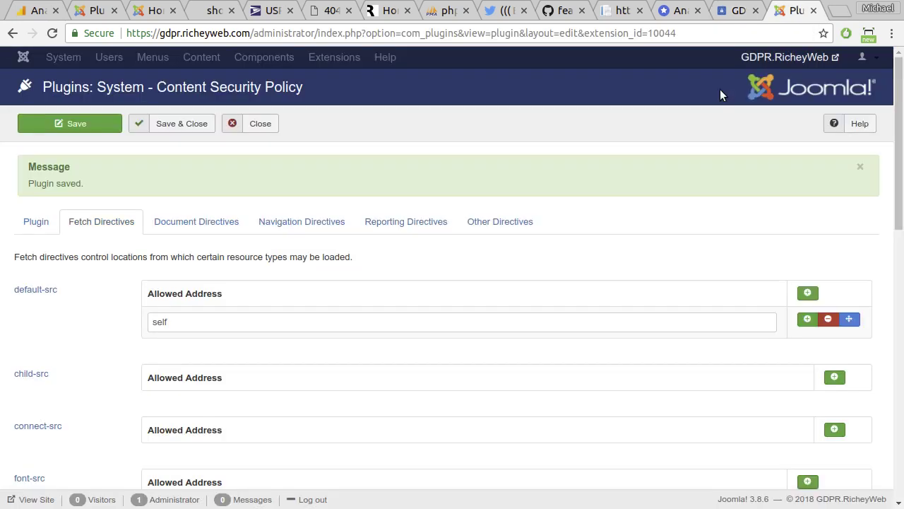
scroll(383, 363, down, 6)
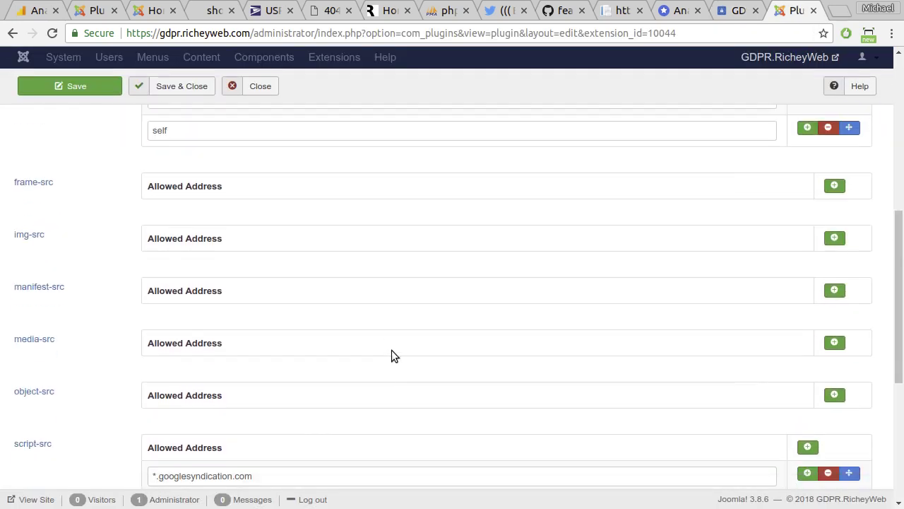
scroll(393, 355, down, 3)
scroll(395, 354, down, 2)
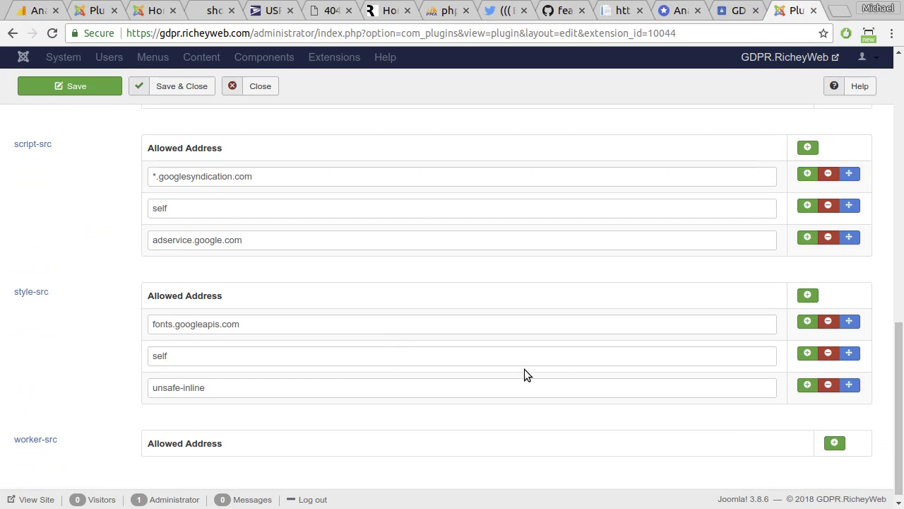
click(809, 240)
click(763, 271)
text(unsafe-inline)
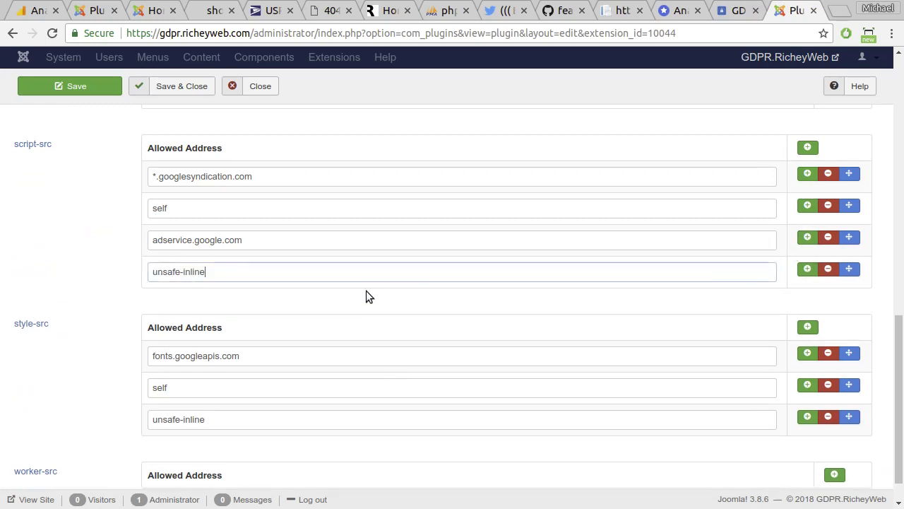
click(96, 89)
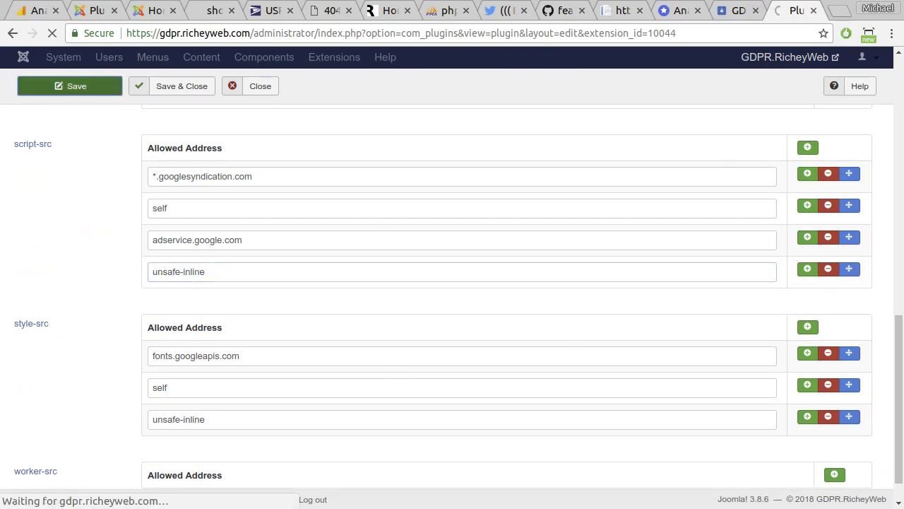
- Copy the host platform.twitter.com from the reloaded site's refused script error and save it as the fifth allowed script-src address
click(738, 12)
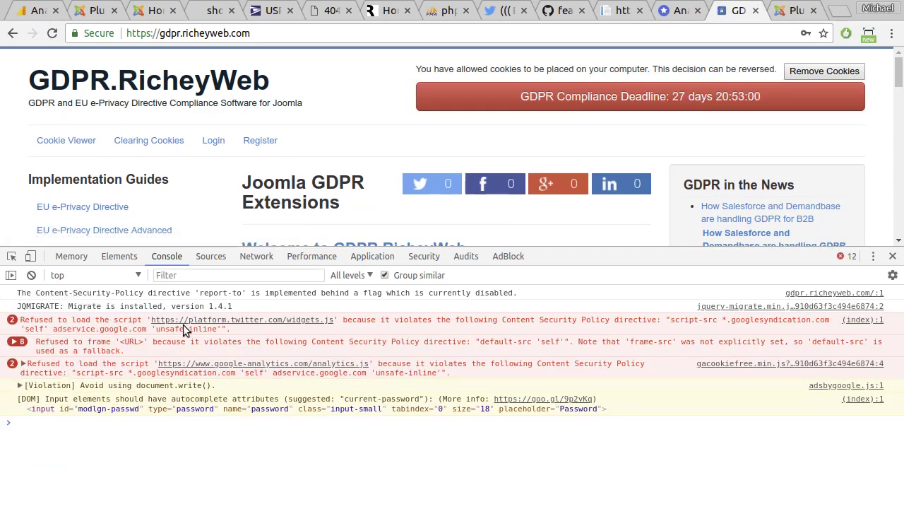
drag(188, 323, 283, 326)
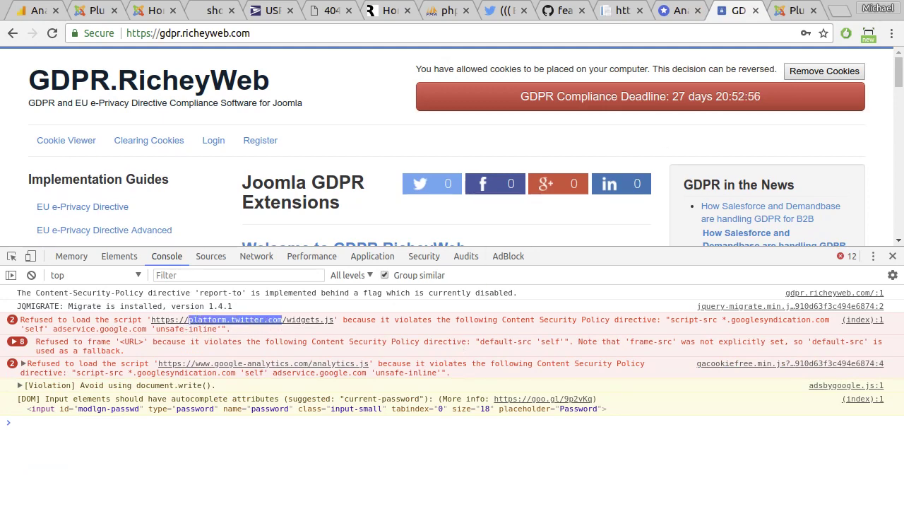
click(792, 14)
scroll(483, 305, down, 10)
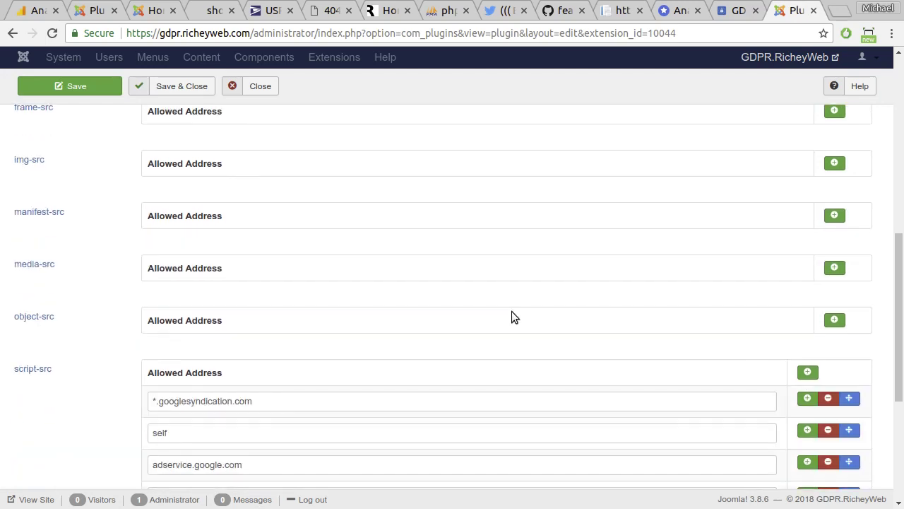
click(811, 311)
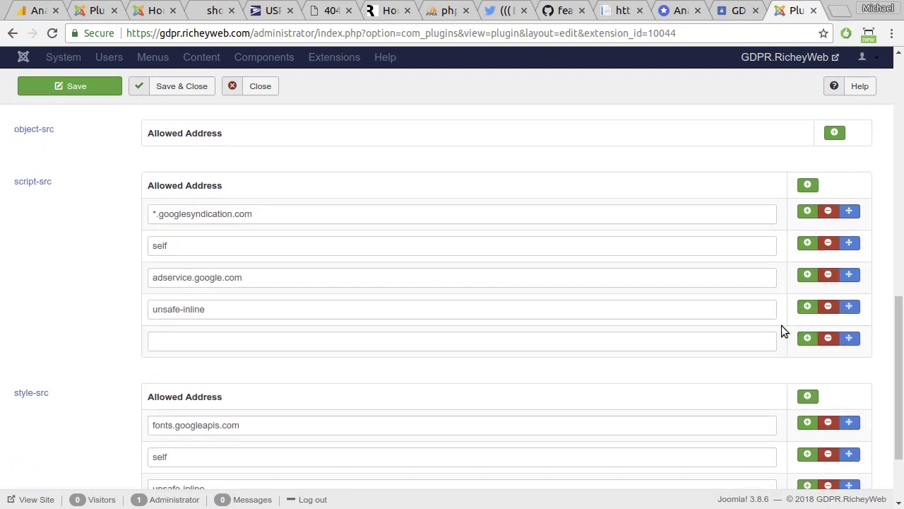
click(759, 339)
text(platform.twitter.com)
click(110, 88)
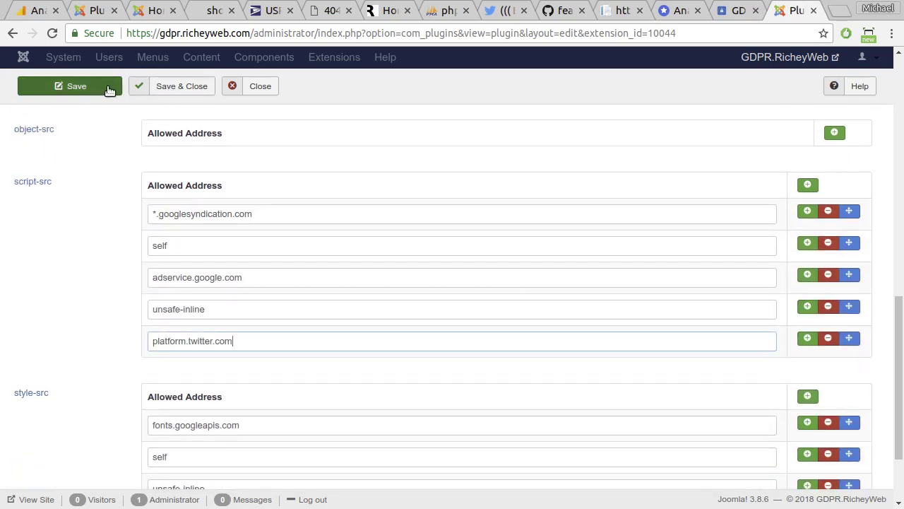
click(735, 10)
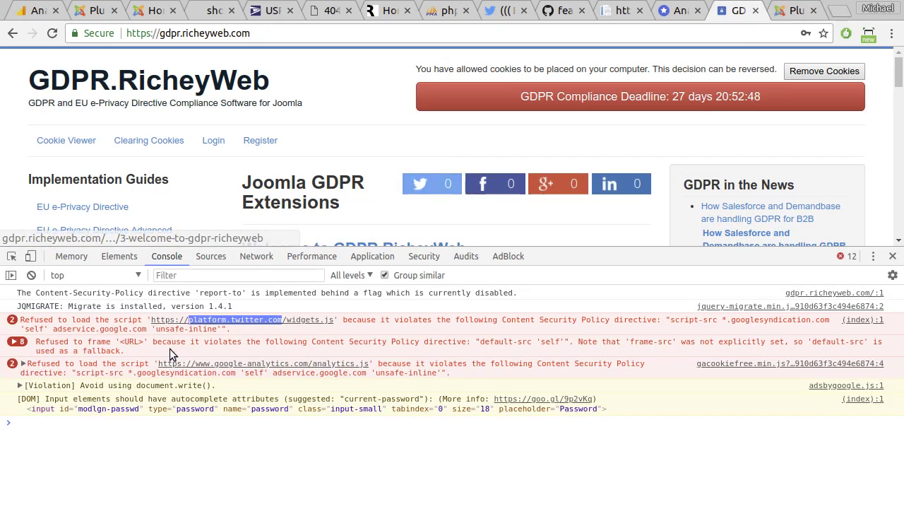
click(13, 342)
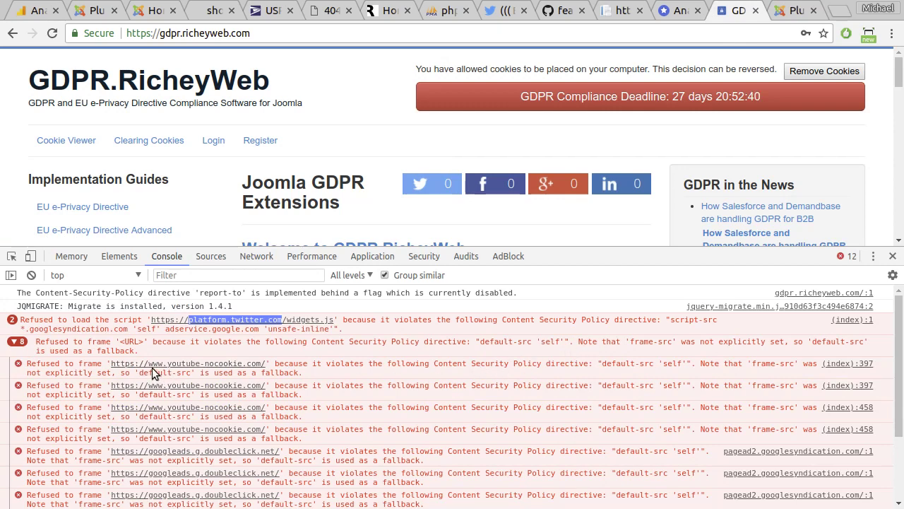
drag(149, 366, 260, 367)
key(ctrl+c)
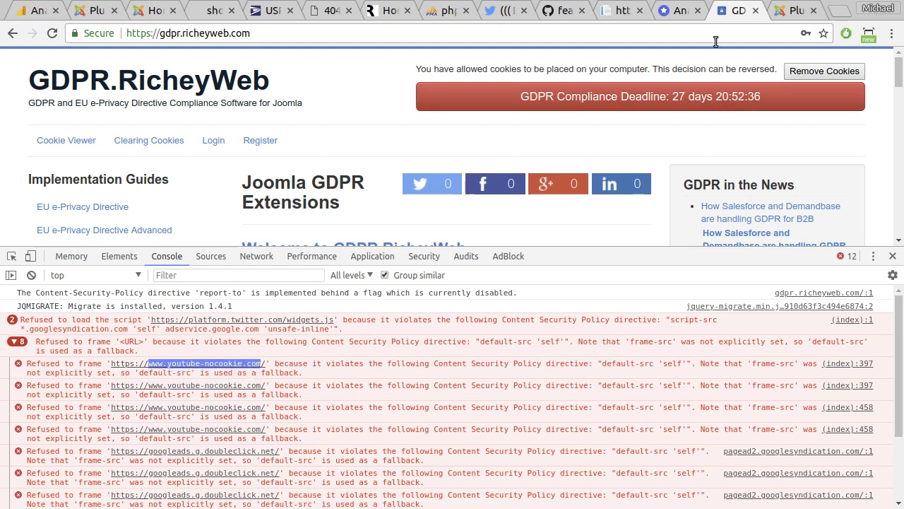
click(794, 11)
scroll(368, 366, down, 5)
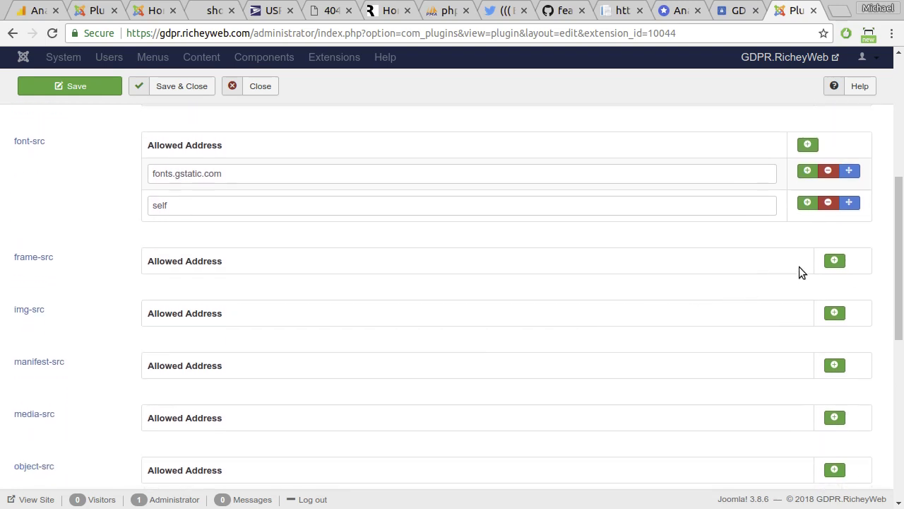
click(835, 260)
click(640, 290)
key(ctrl+v)
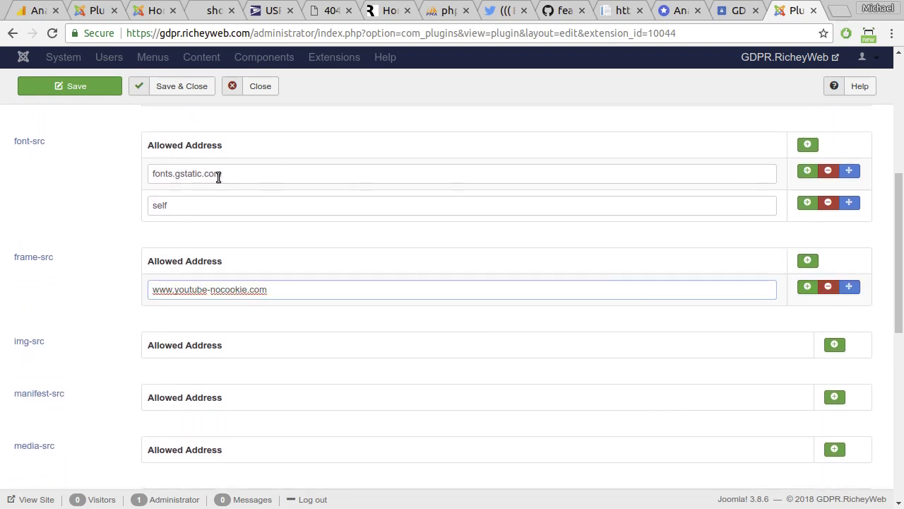
click(86, 88)
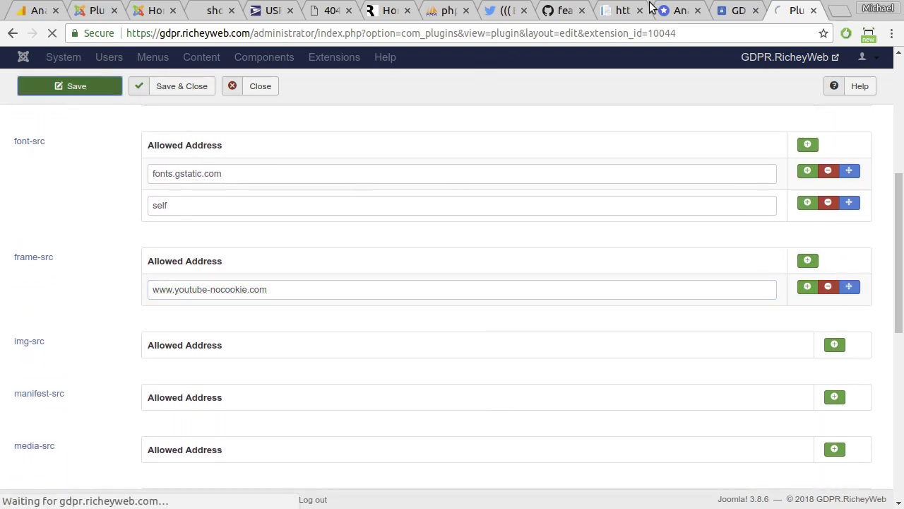
click(734, 10)
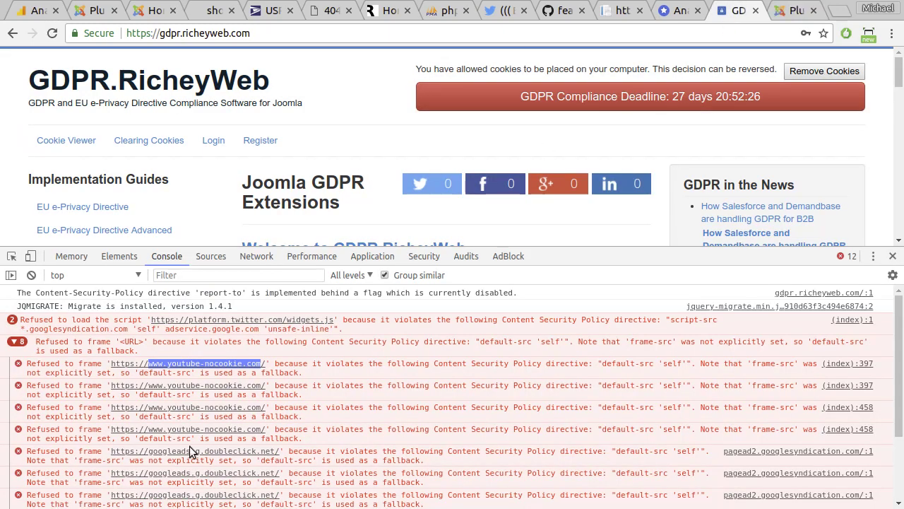
click(52, 33)
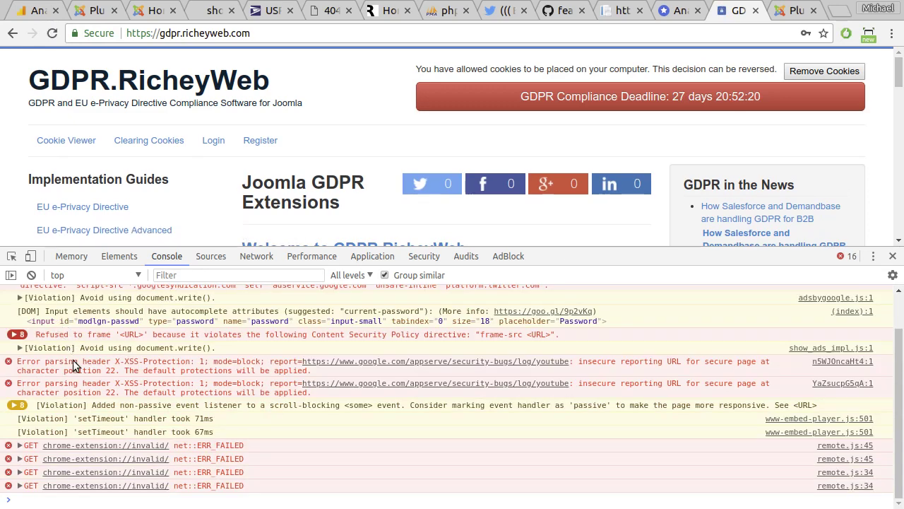
scroll(101, 378, up, 2)
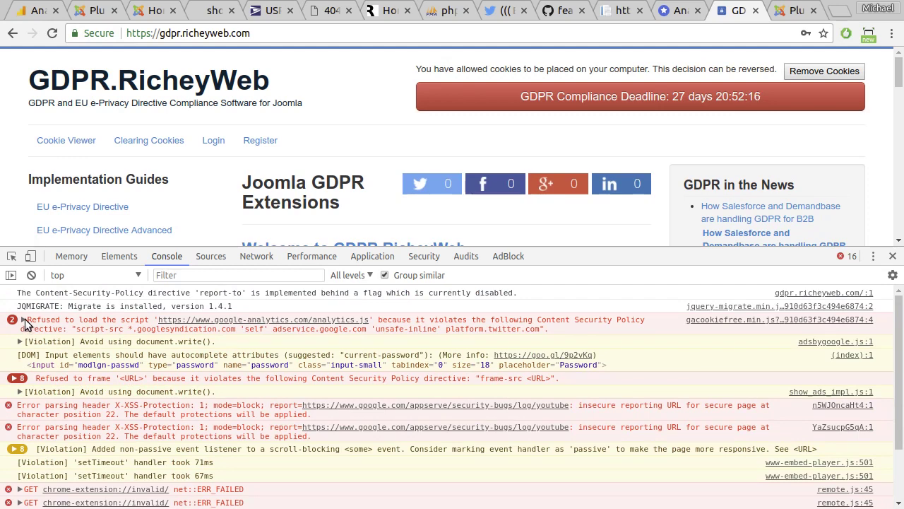
click(24, 322)
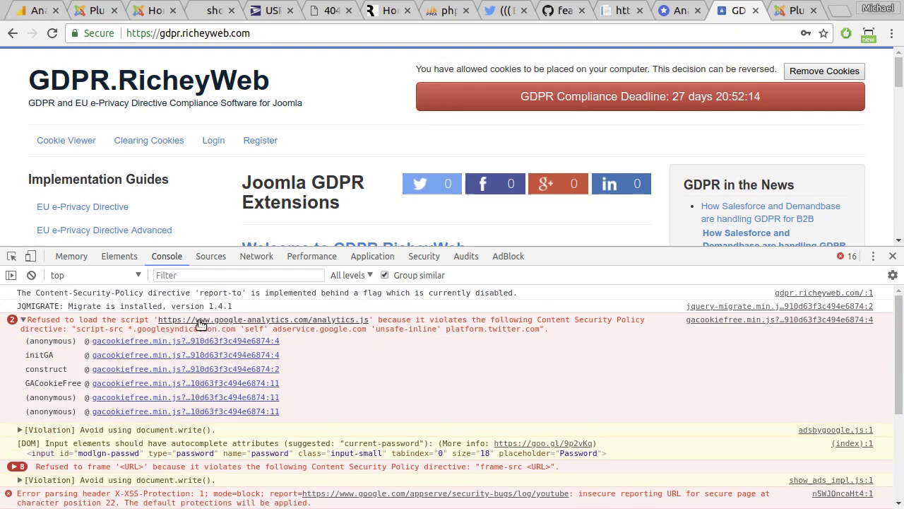
drag(199, 323, 310, 326)
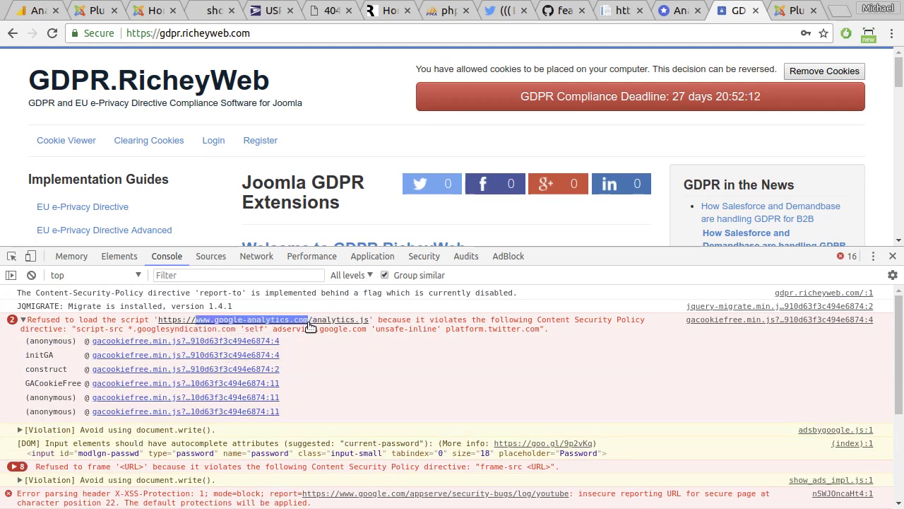
click(790, 16)
scroll(383, 323, down, 6)
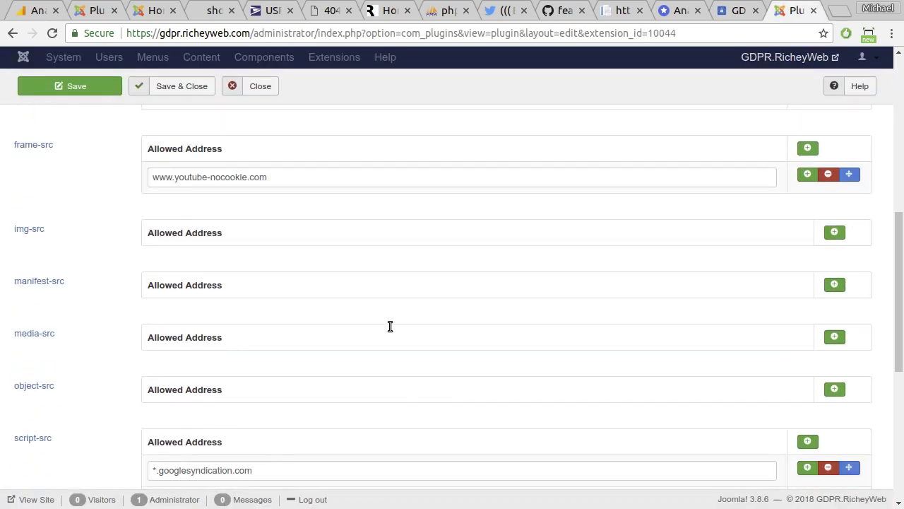
scroll(389, 329, down, 3)
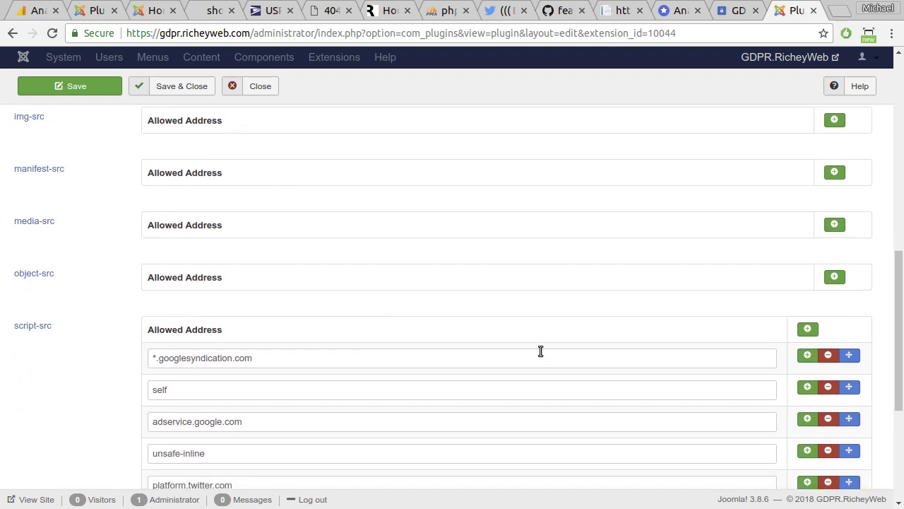
scroll(824, 354, down, 2)
click(810, 335)
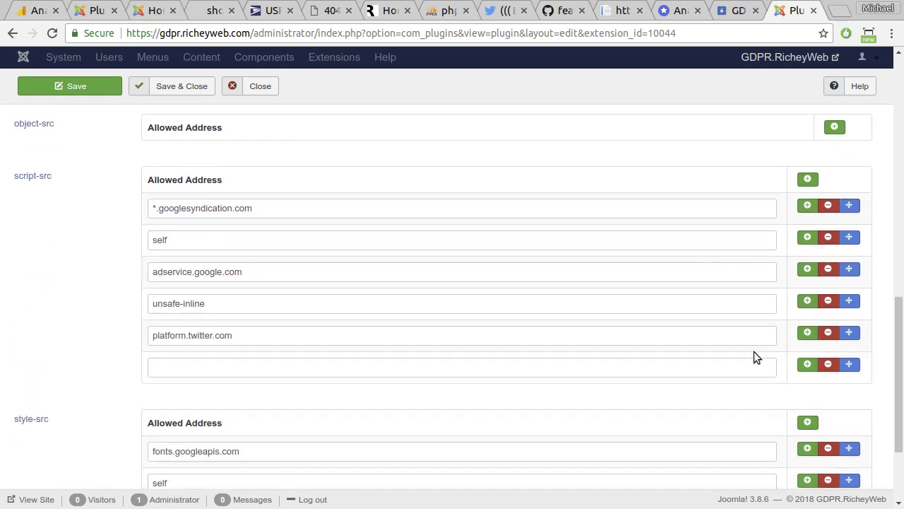
click(714, 365)
text(www.google-analytics.com)
click(85, 89)
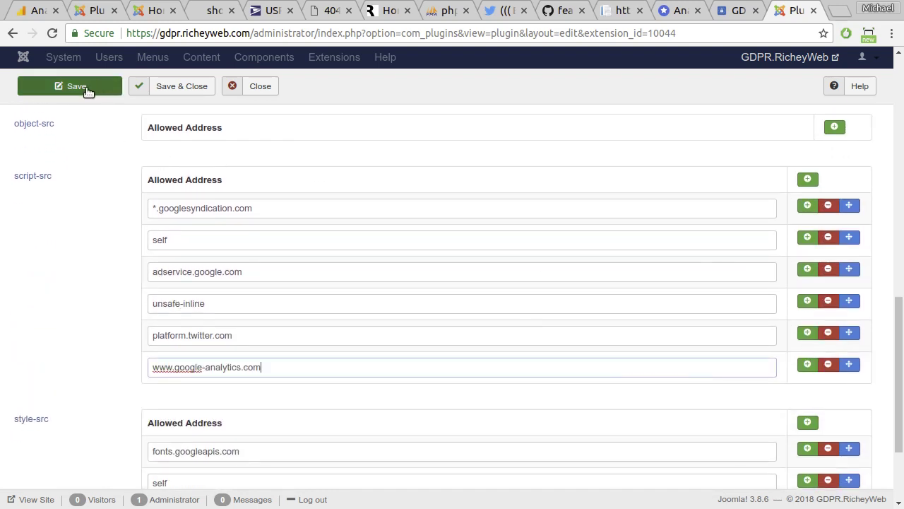
- Reload the GDPR.RicheyWeb site, expand the refused frame errors, and copy the host googleads.g.doubleclick.net from the first one
click(738, 10)
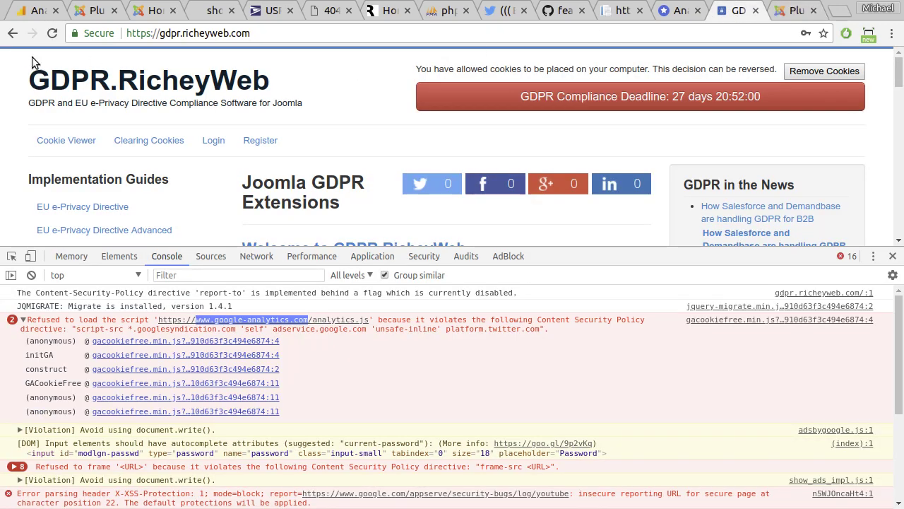
click(56, 34)
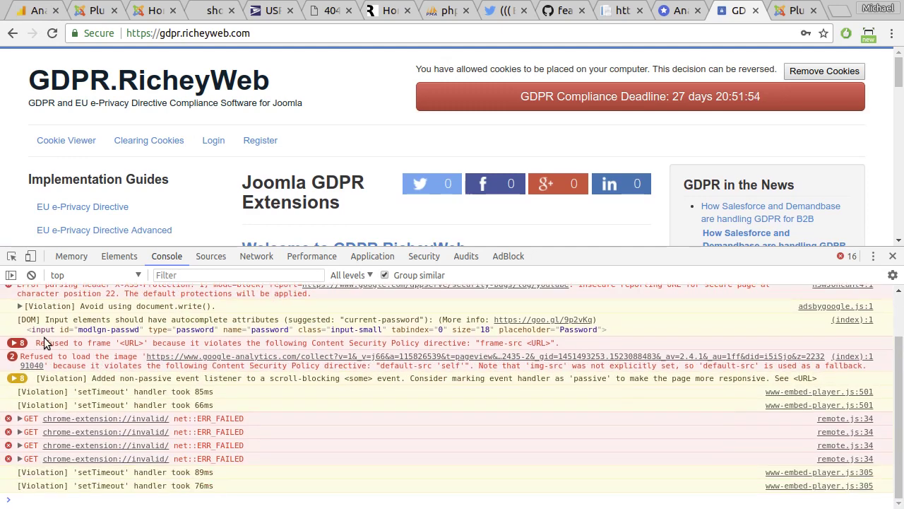
click(13, 344)
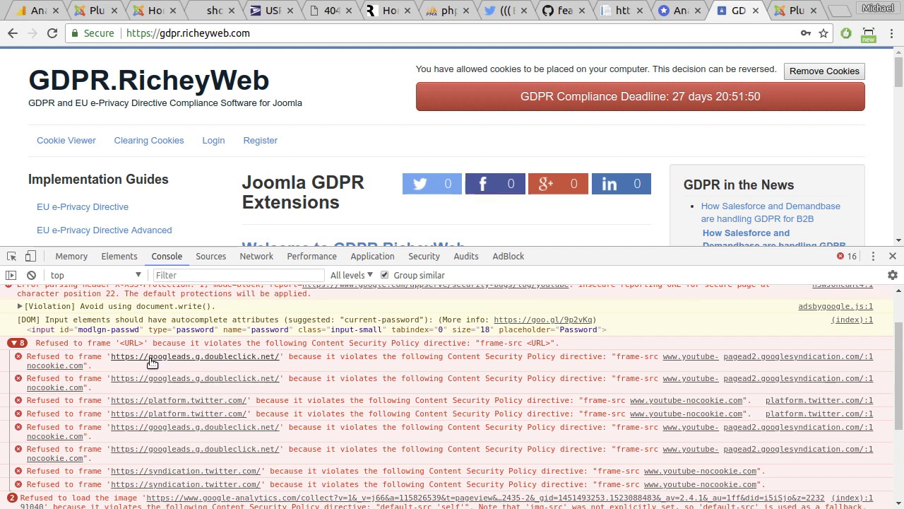
drag(148, 358, 160, 365)
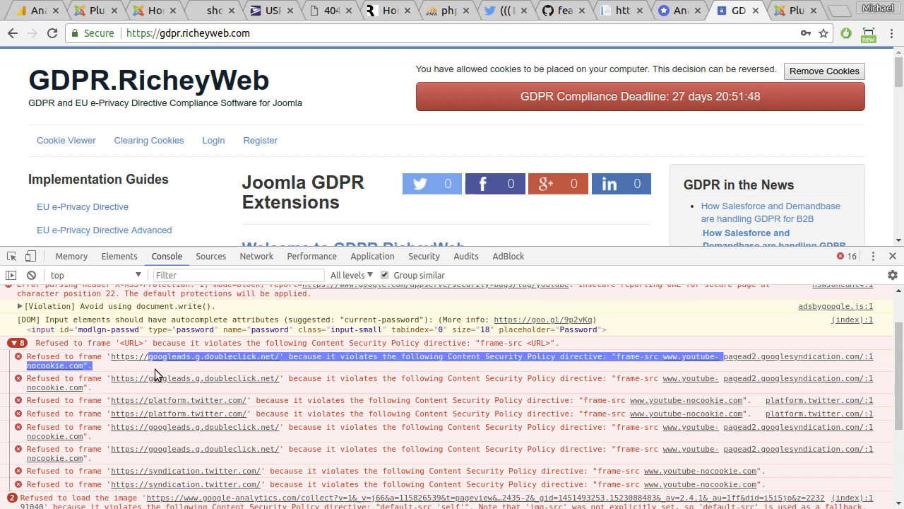
click(616, 306)
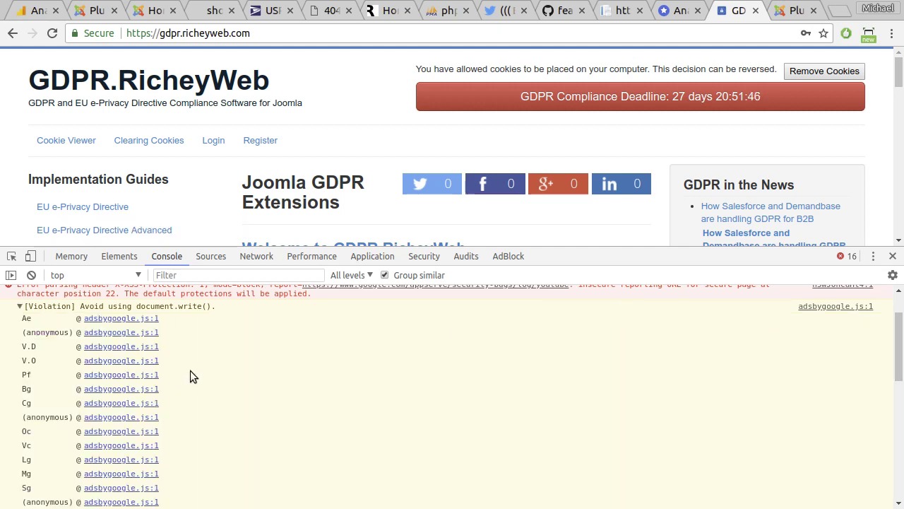
click(19, 306)
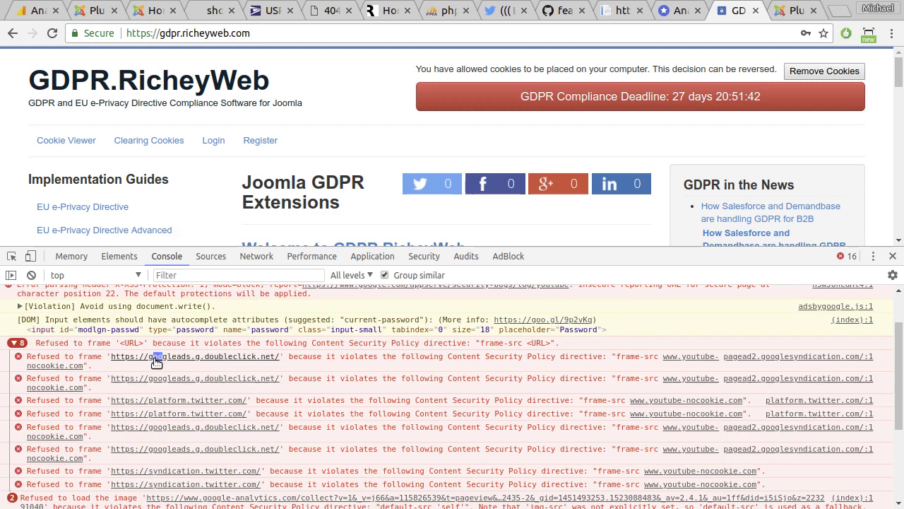
drag(152, 361, 170, 366)
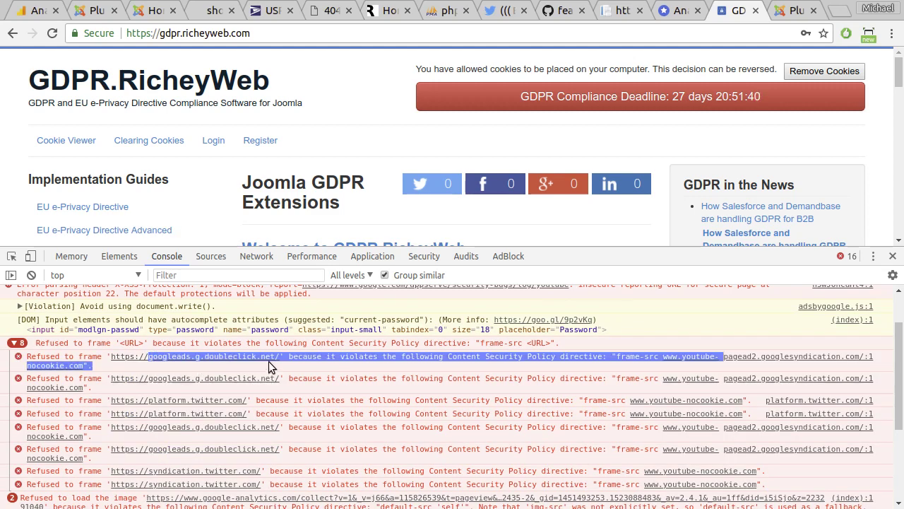
drag(269, 361, 271, 357)
key(ctrl+c)
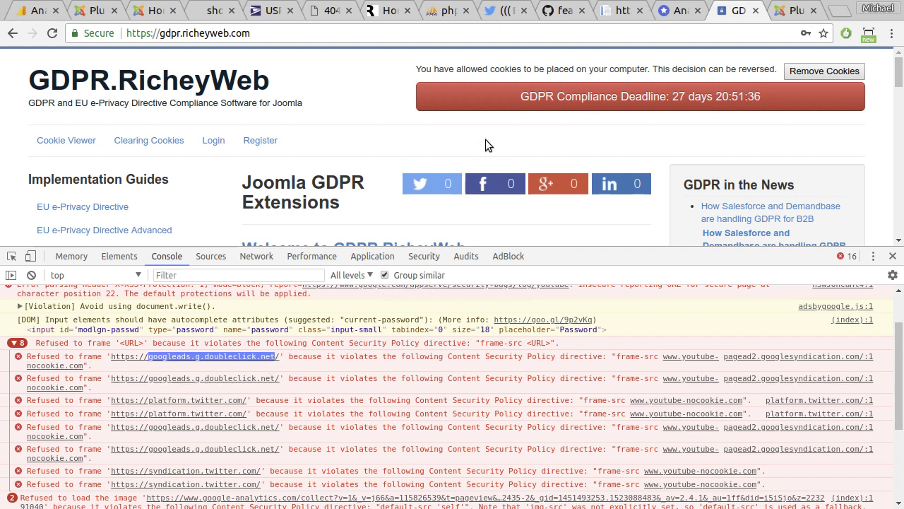
- Add googleads.g.doubleclick.net and self as the second and third allowed frame-src addresses in the plugin
click(783, 11)
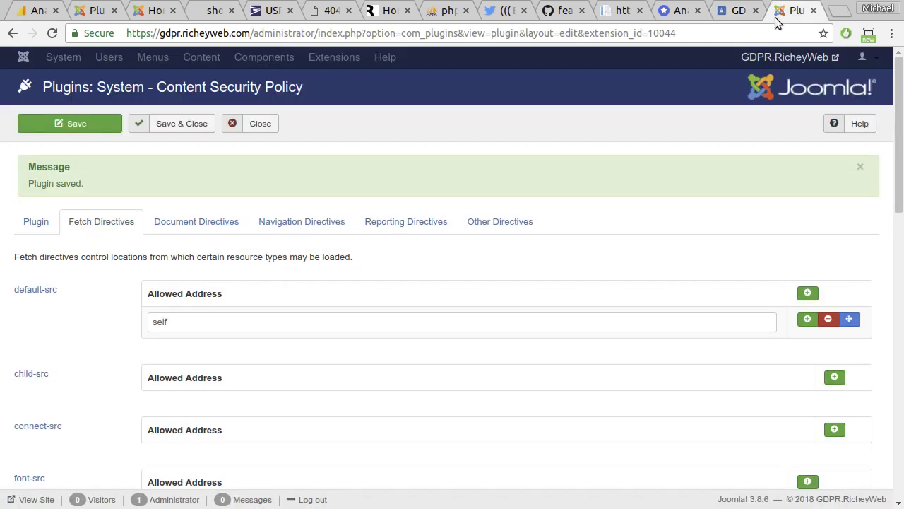
scroll(574, 297, down, 3)
scroll(636, 325, down, 2)
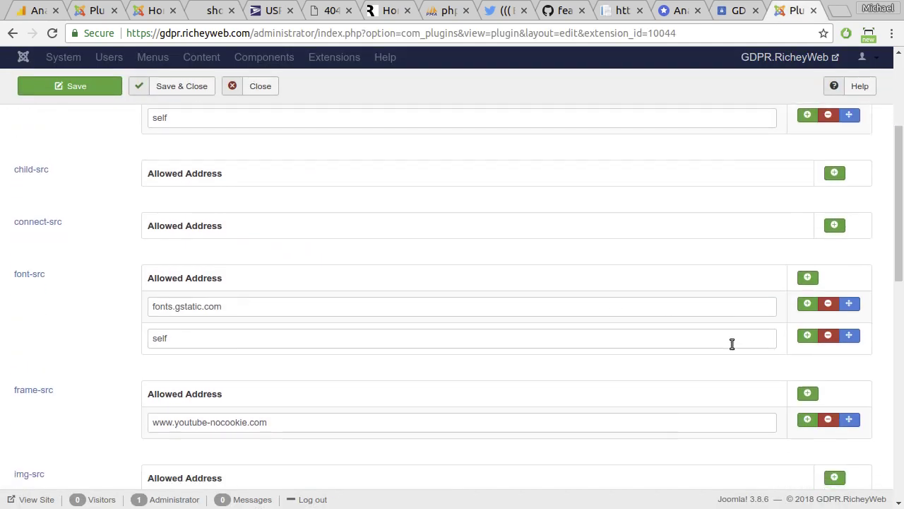
click(807, 324)
click(634, 359)
key(ctrl+v)
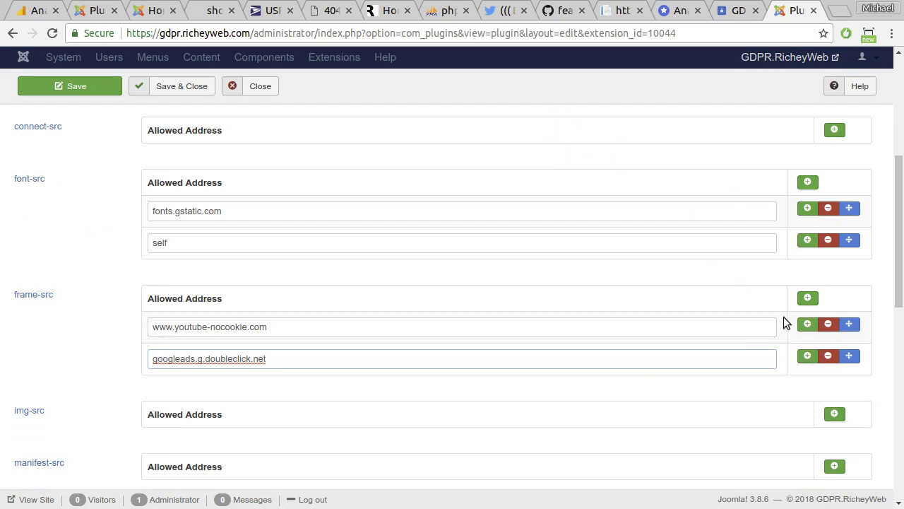
click(808, 298)
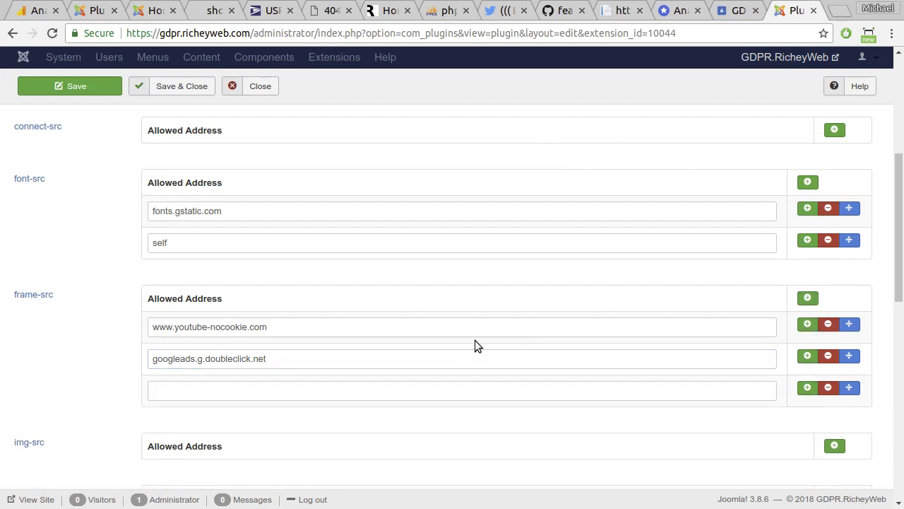
click(440, 390)
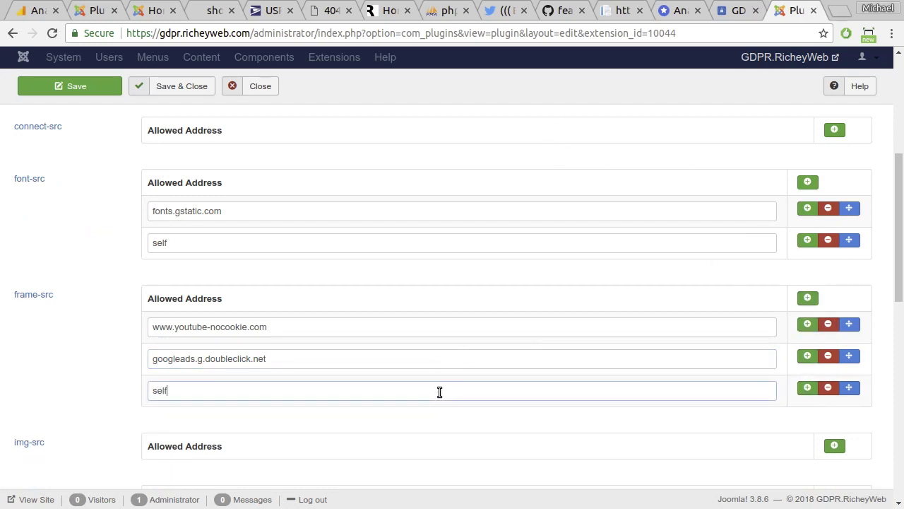
- Copy the host platform.twitter.com from the site's refused frame errors and add it as the fourth allowed frame-src address
click(739, 10)
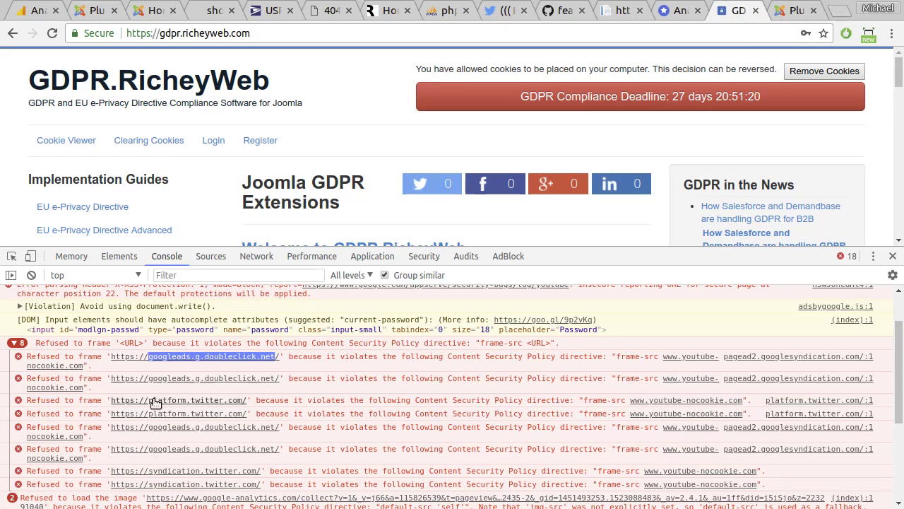
drag(149, 401, 243, 401)
key(ctrl+c)
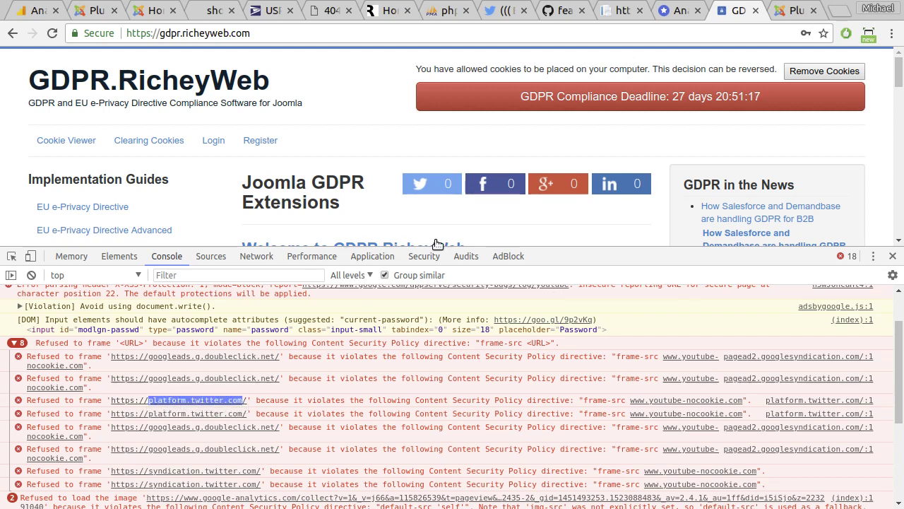
click(792, 10)
click(807, 387)
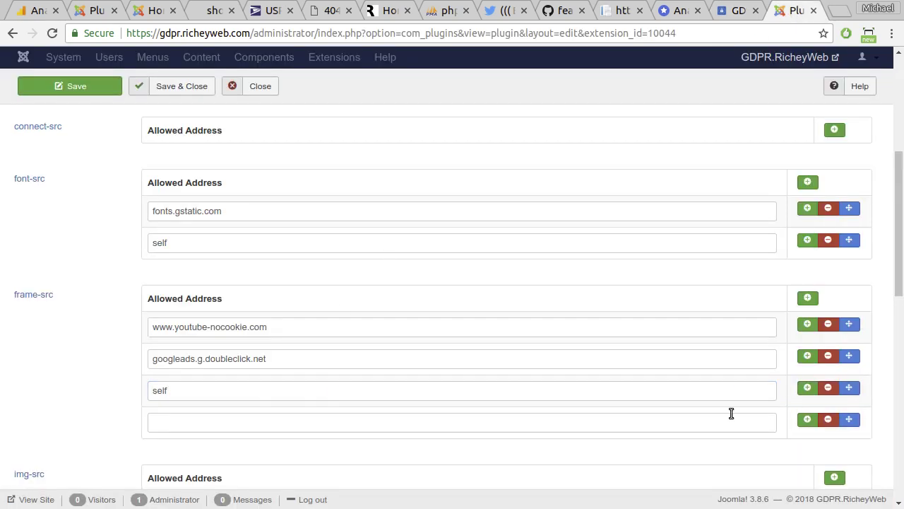
click(710, 423)
key(ctrl+v)
- Copy the host syndication.twitter.com from the refused frame errors, add it as the fifth allowed frame-src address, and save the plugin
click(738, 10)
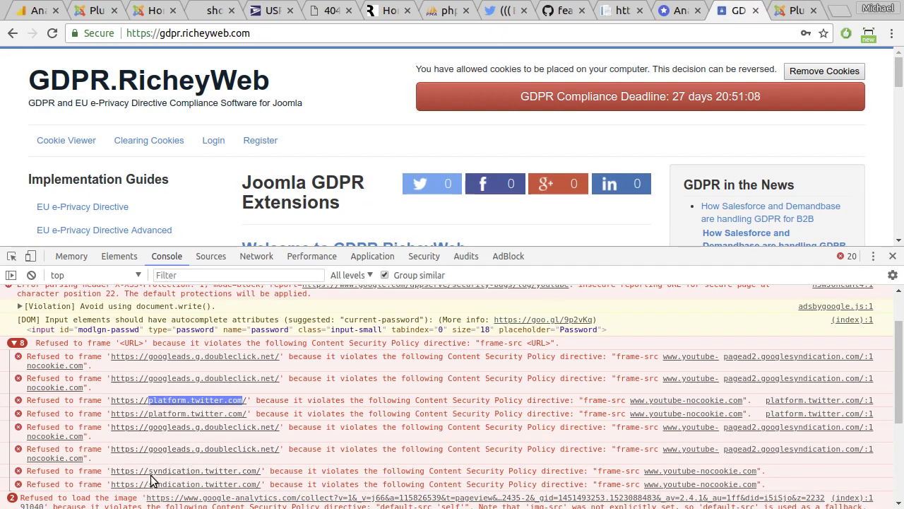
drag(149, 472, 262, 472)
key(ctrl+Tab)
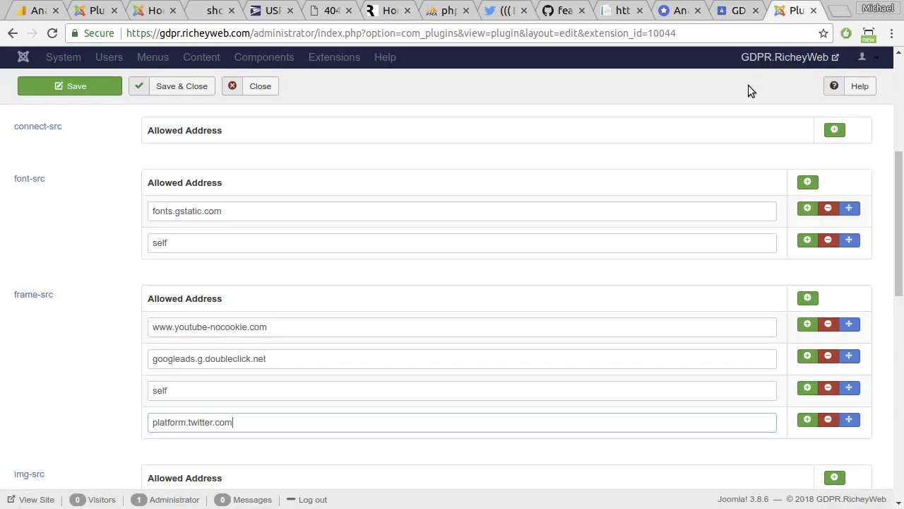
click(807, 419)
click(758, 453)
text(syndication.twitter.com/)
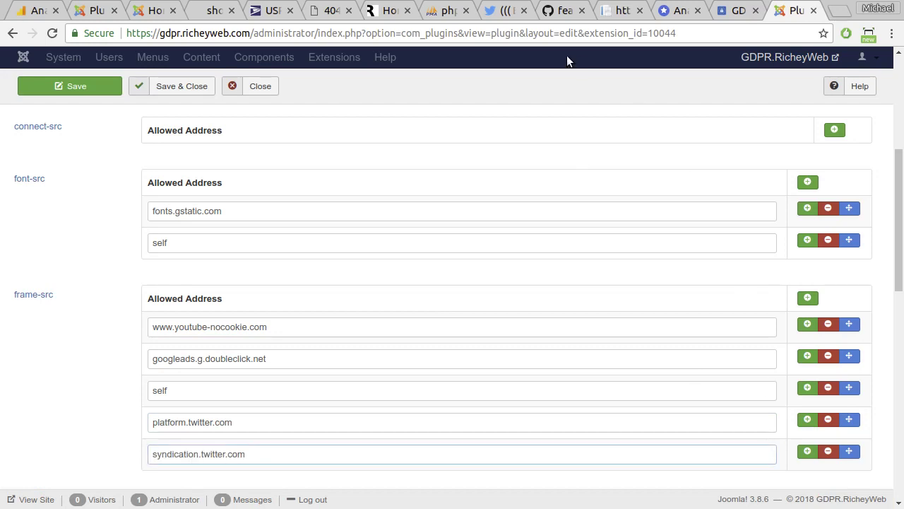
click(95, 86)
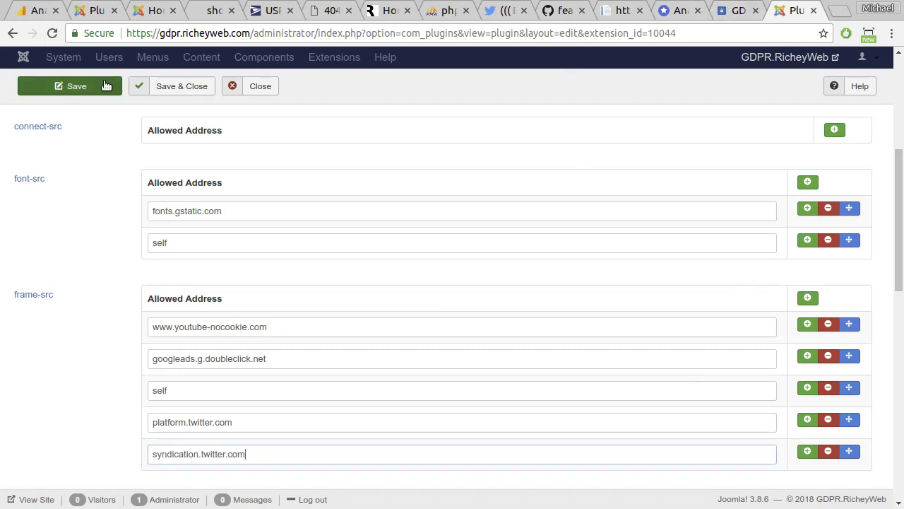
key(ctrl+shift+Tab)
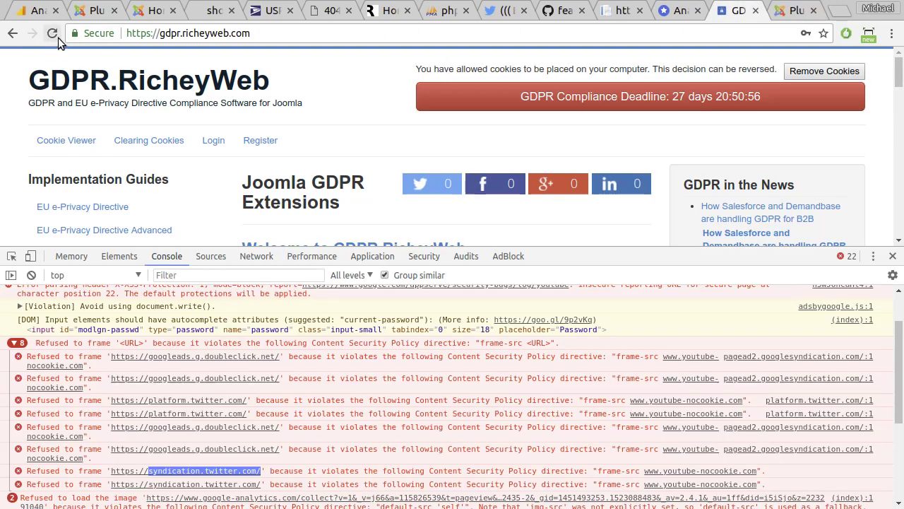
click(58, 37)
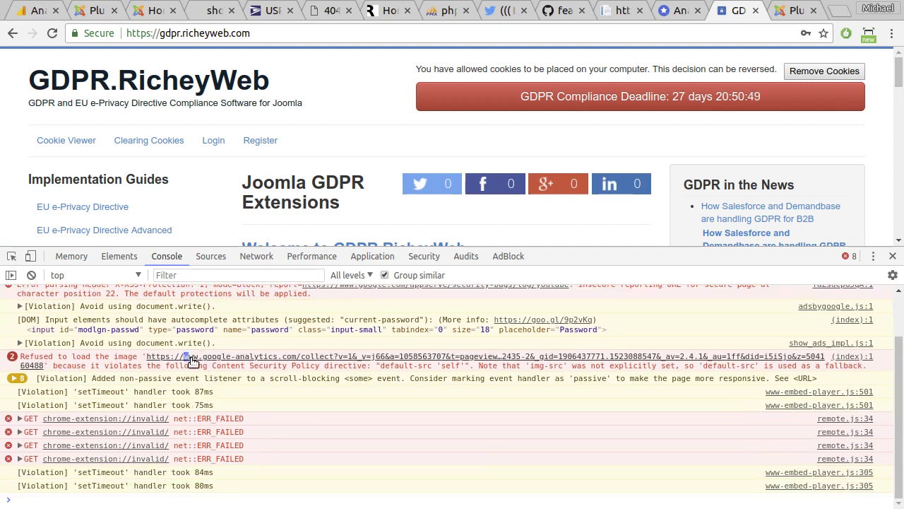
drag(190, 358, 298, 361)
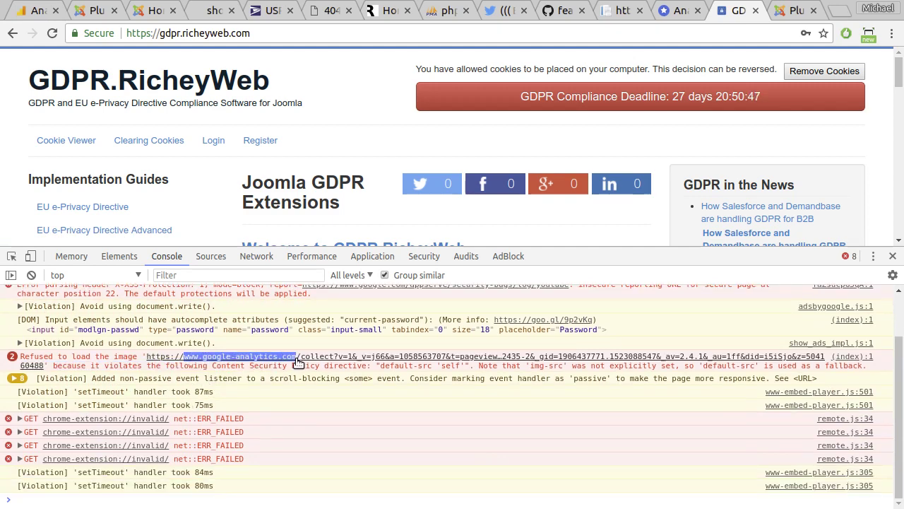
key(ctrl+Tab)
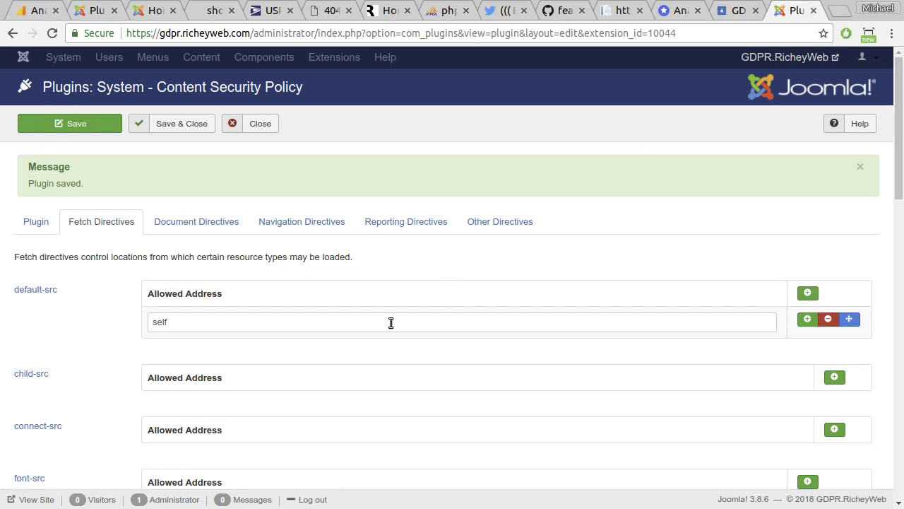
scroll(391, 322, down, 10)
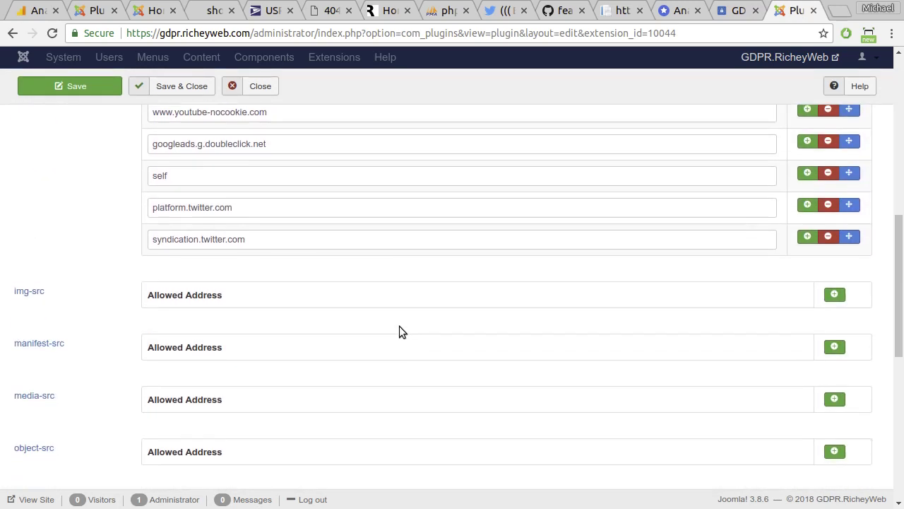
click(828, 286)
text(self)
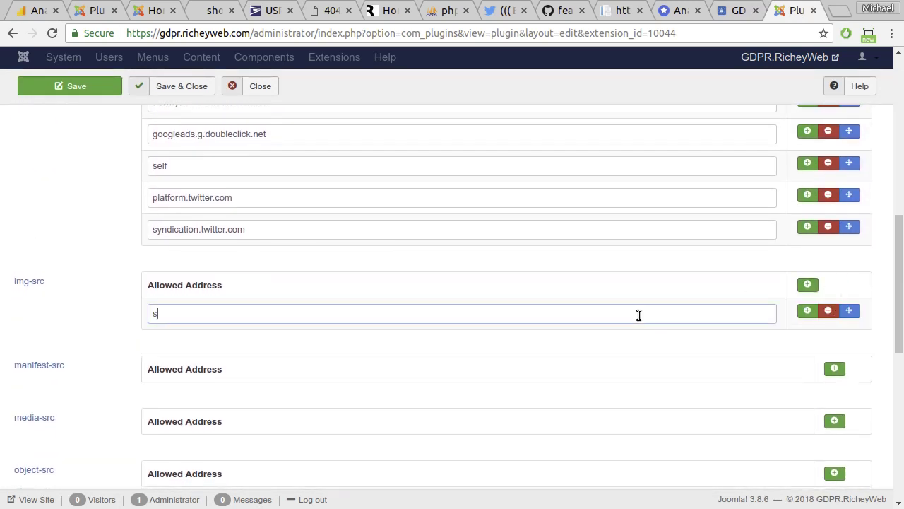
click(810, 313)
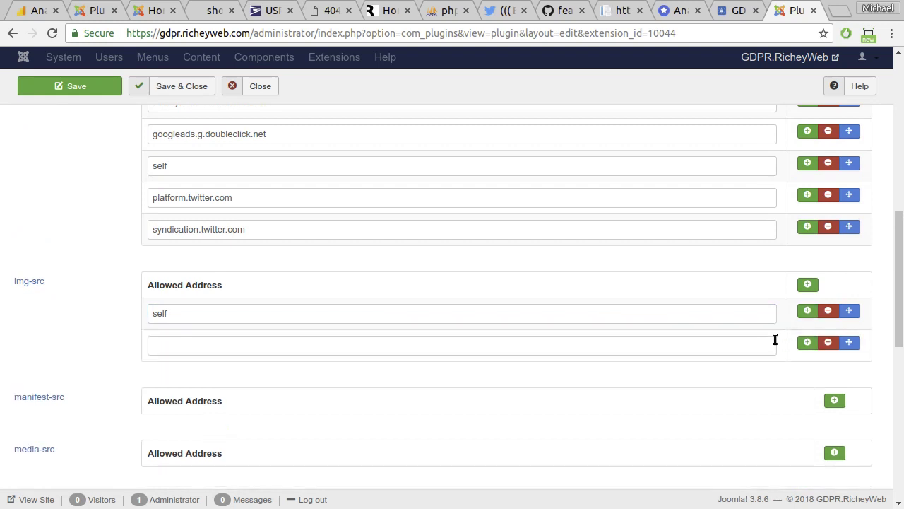
click(766, 345)
text(www.google-analytics.com)
click(70, 86)
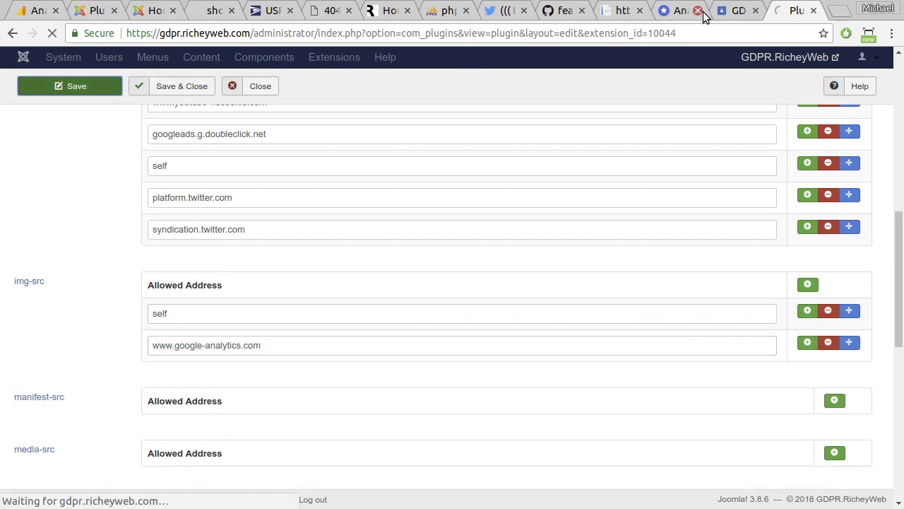
- Reload the GDPR.RicheyWeb site and check its console for remaining Content Security Policy violations
click(735, 11)
click(52, 33)
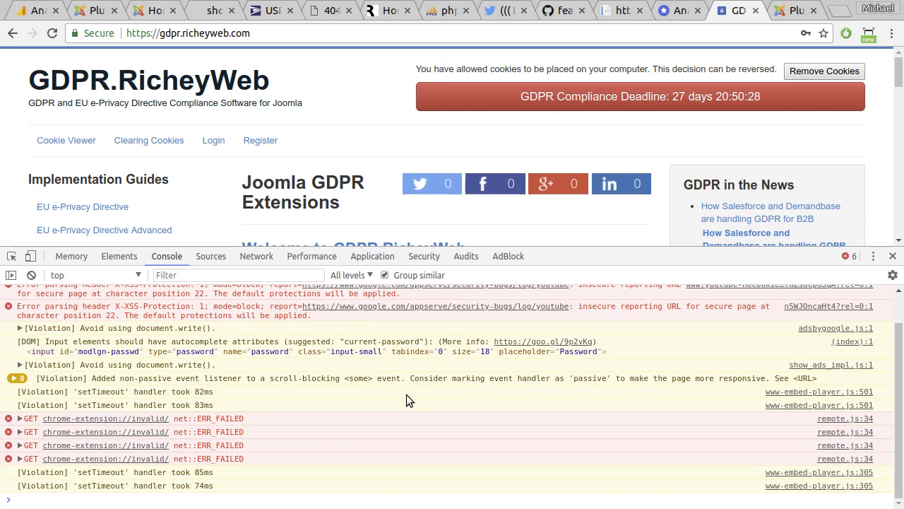
scroll(407, 394, up, 1)
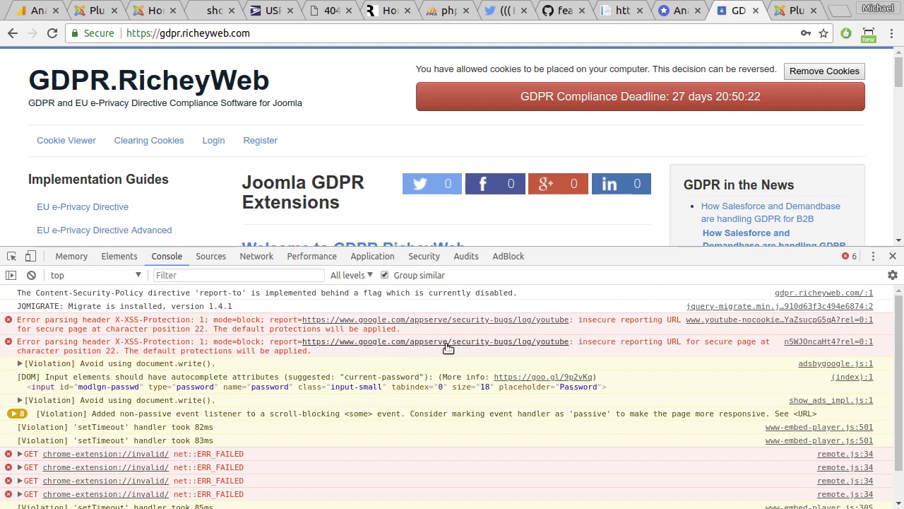
scroll(324, 400, down, 1)
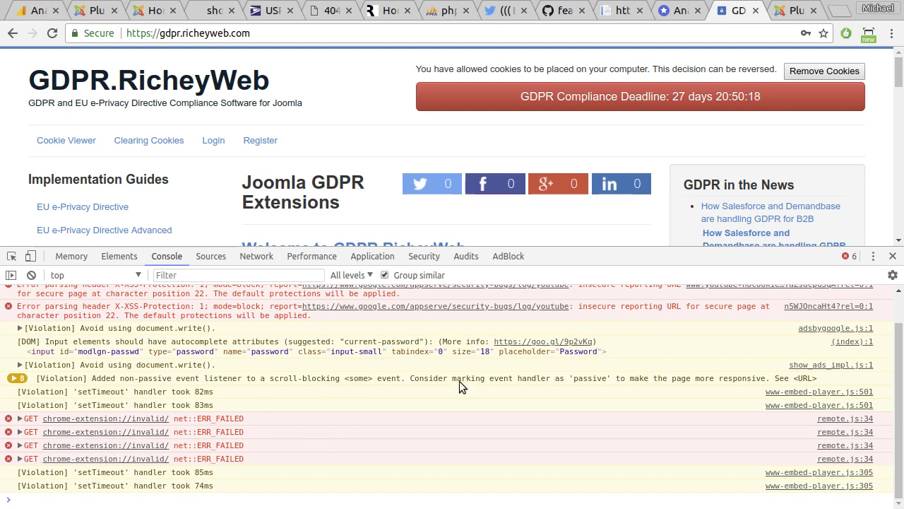
- Reload the GDPR.RicheyWeb site while recording its network requests and open the POST request that uses plugin=csp and method=report
scroll(385, 393, up, 1)
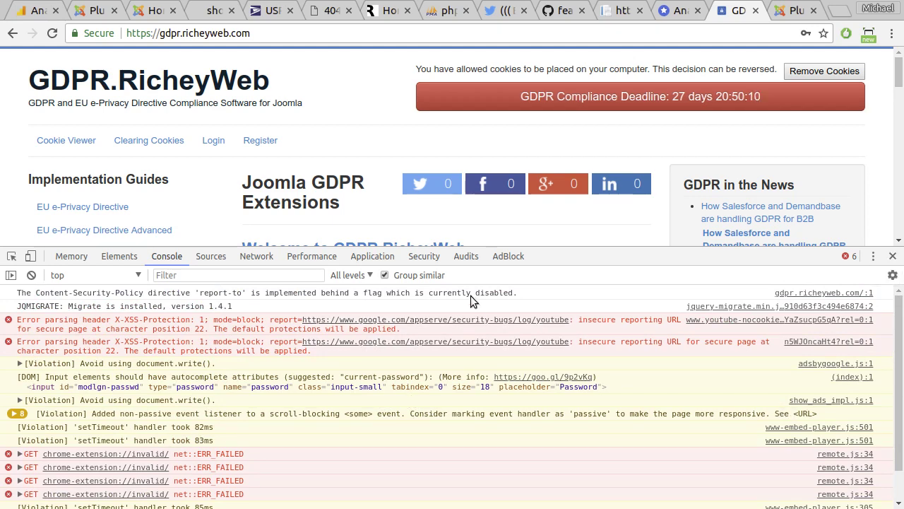
click(257, 257)
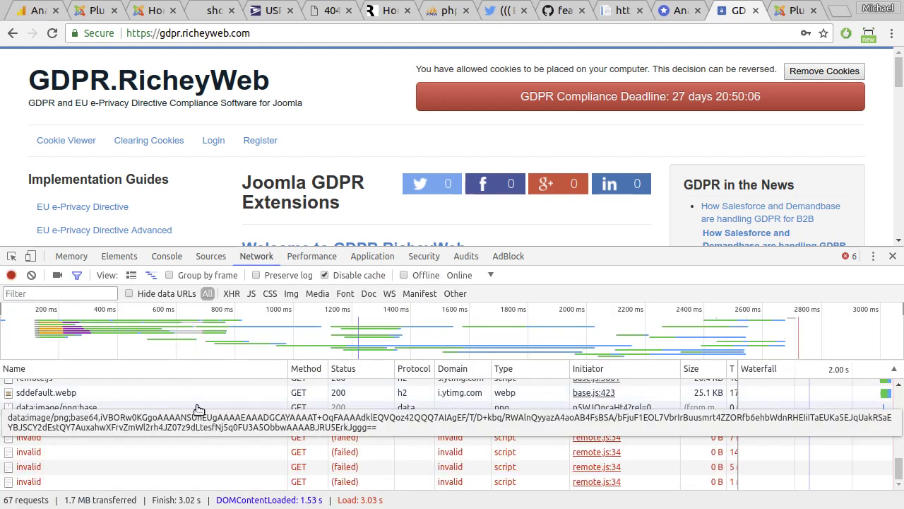
scroll(278, 416, up, 5)
scroll(281, 419, down, 6)
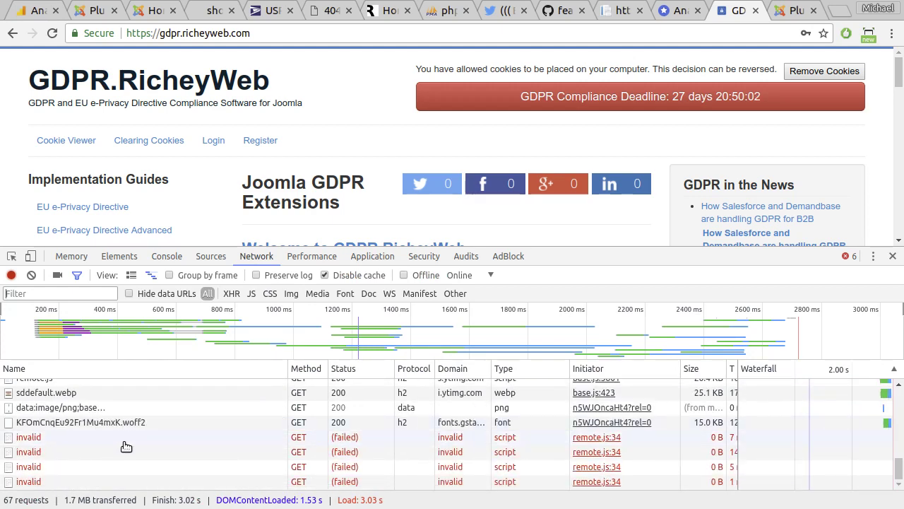
click(53, 34)
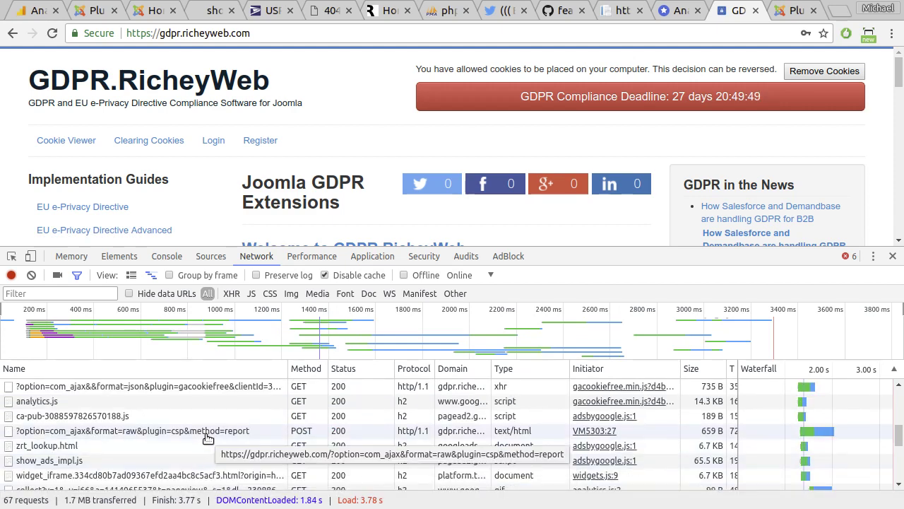
click(206, 432)
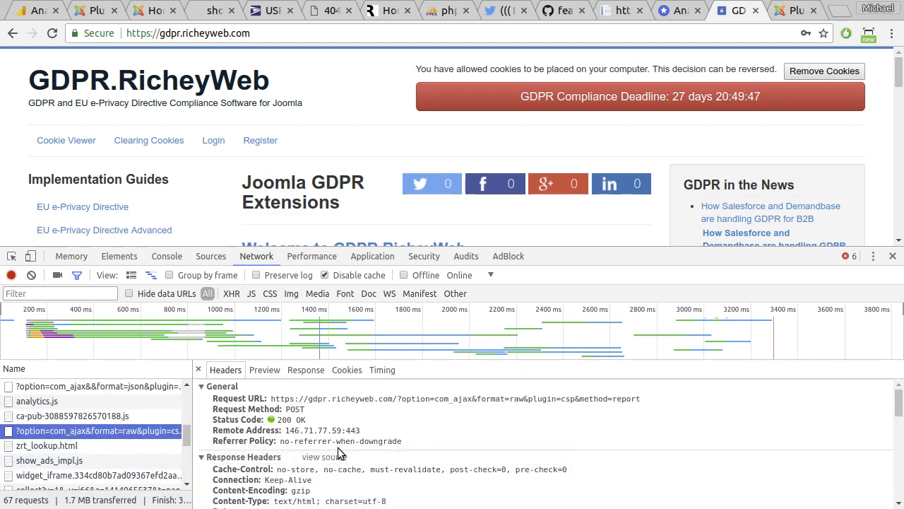
- Expand the csp-report object in the request payload and examine its blocked URI, effective directive and violated directive
scroll(329, 445, down, 6)
scroll(324, 442, down, 1)
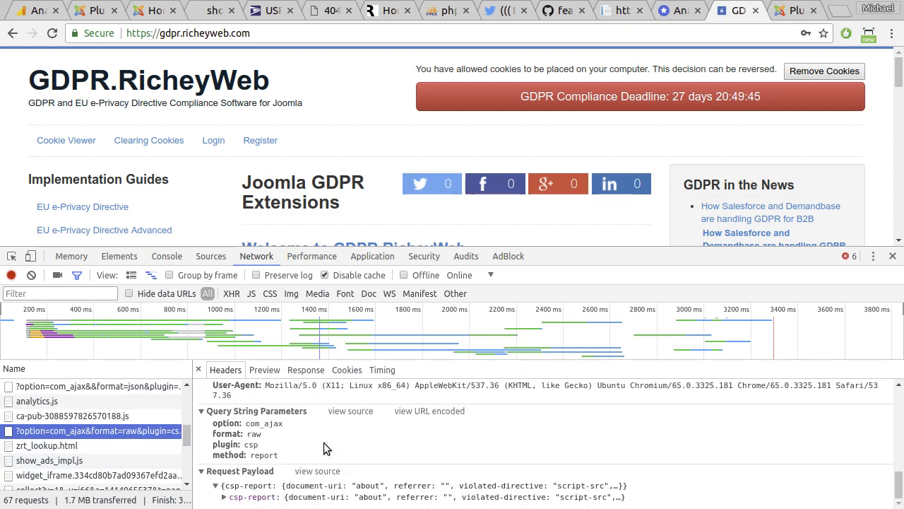
click(223, 498)
scroll(371, 456, down, 3)
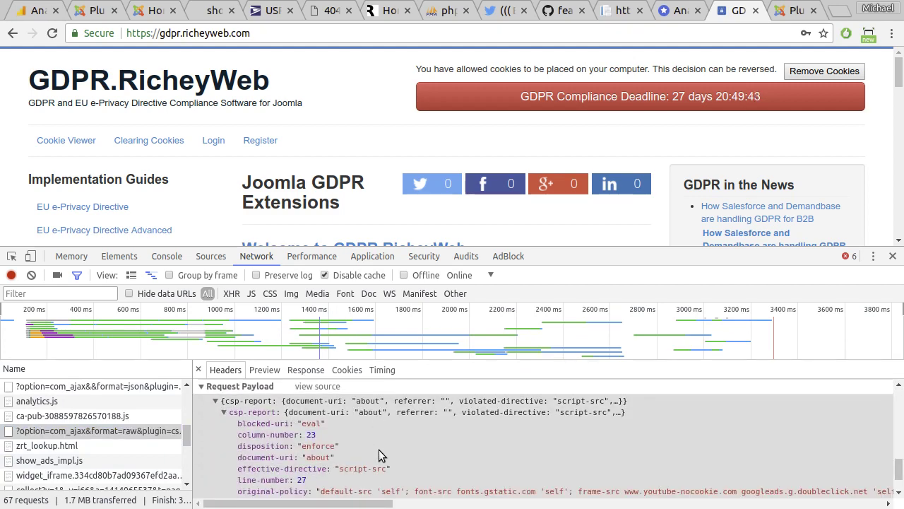
scroll(378, 449, down, 1)
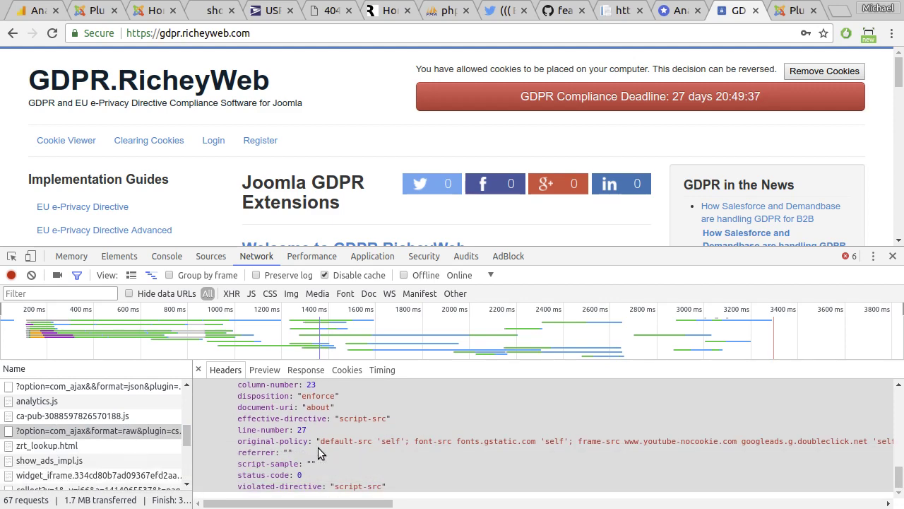
scroll(299, 447, up, 1)
scroll(300, 446, down, 1)
scroll(373, 449, up, 2)
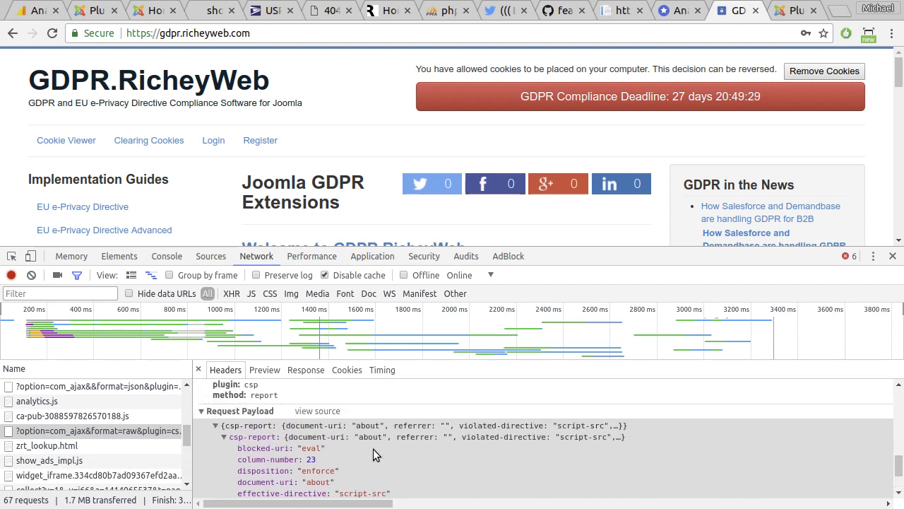
scroll(373, 449, down, 1)
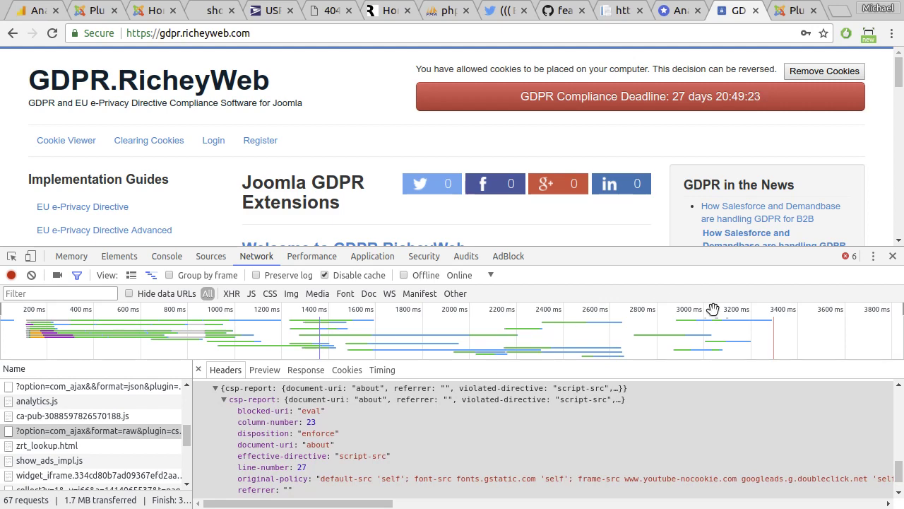
- Check the console for a matching policy error, expanding the grouped non-passive event listener violations
click(121, 259)
click(167, 257)
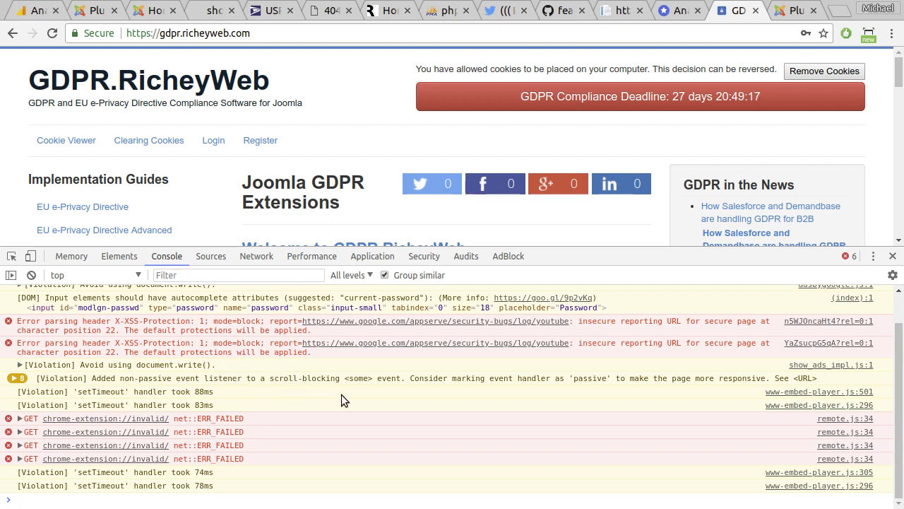
scroll(342, 394, up, 1)
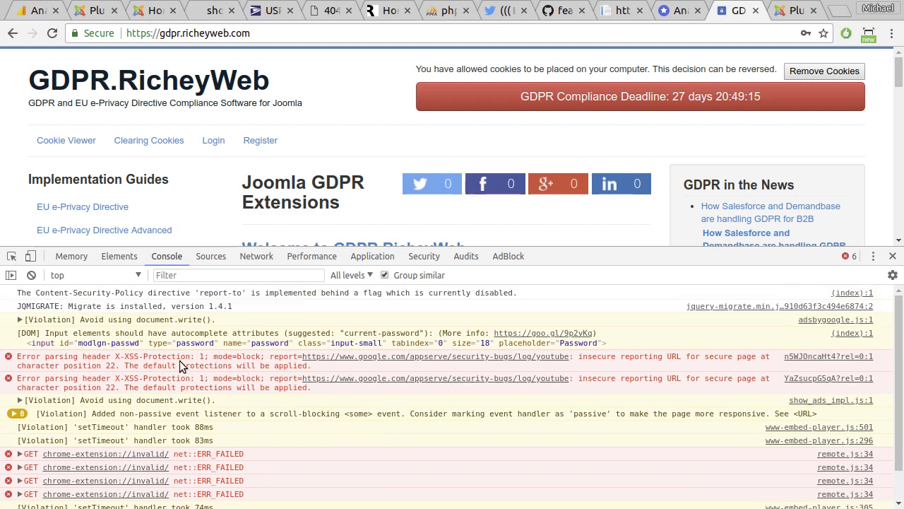
click(11, 415)
scroll(203, 419, down, 5)
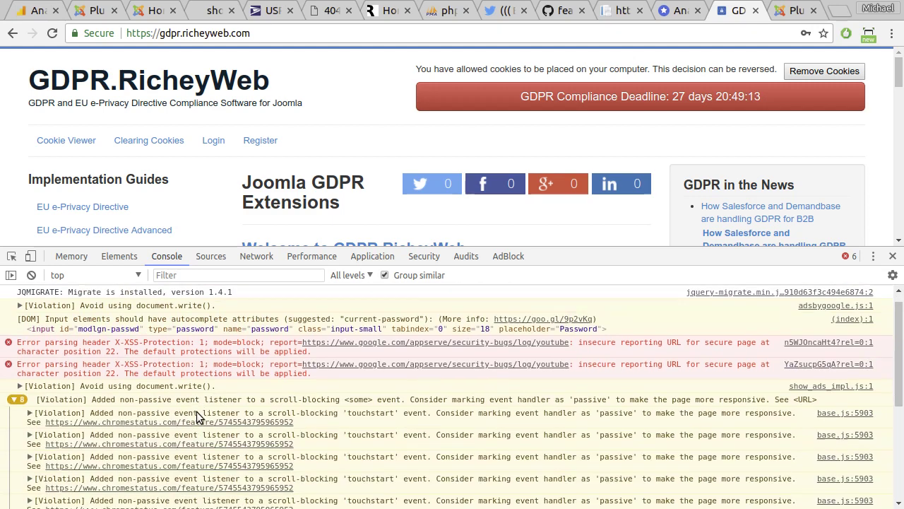
scroll(202, 419, up, 4)
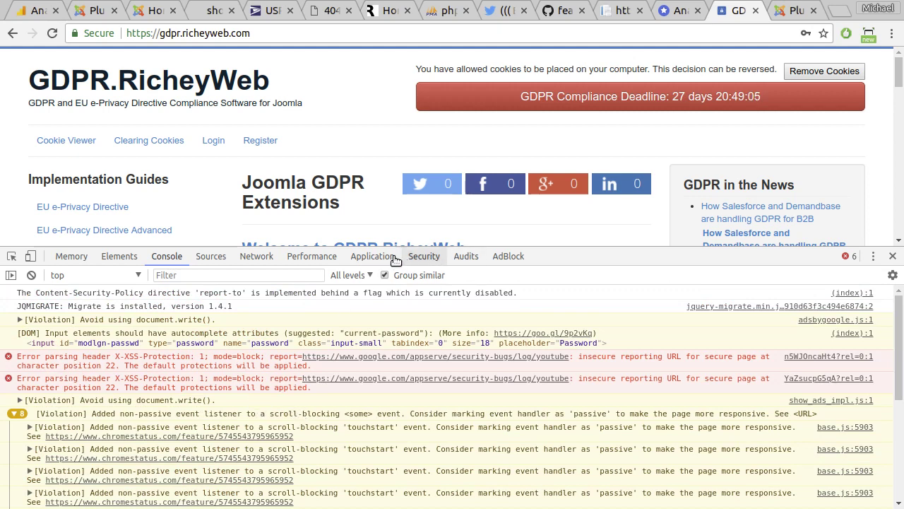
- Return to the csp report request and expand its csp-report payload again to identify the blocked URI
click(428, 258)
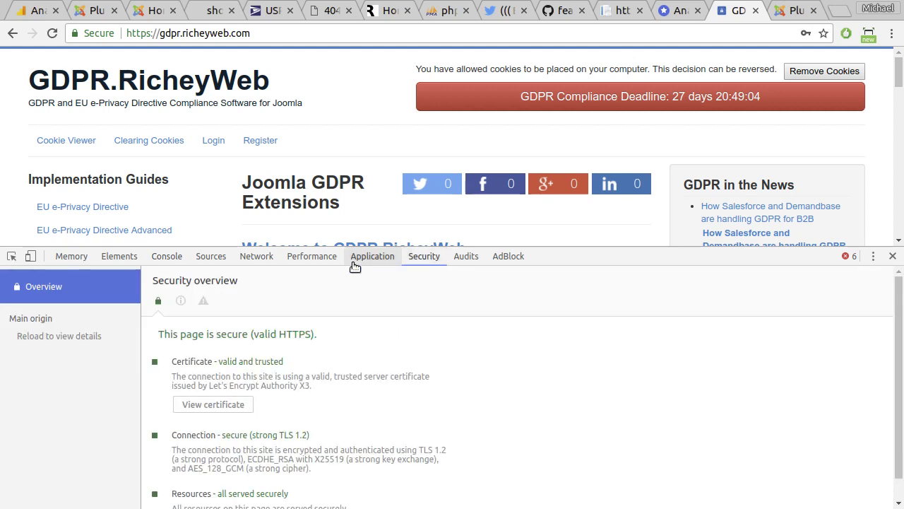
click(316, 258)
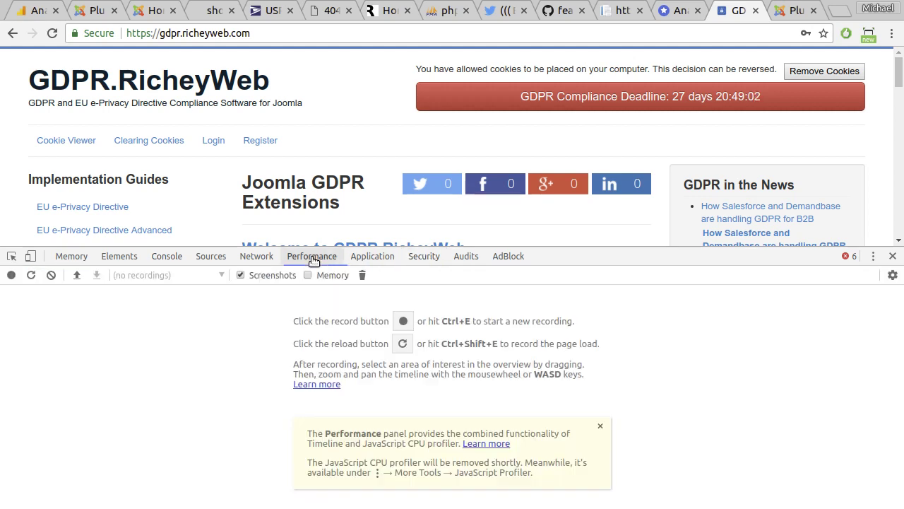
click(216, 257)
click(260, 256)
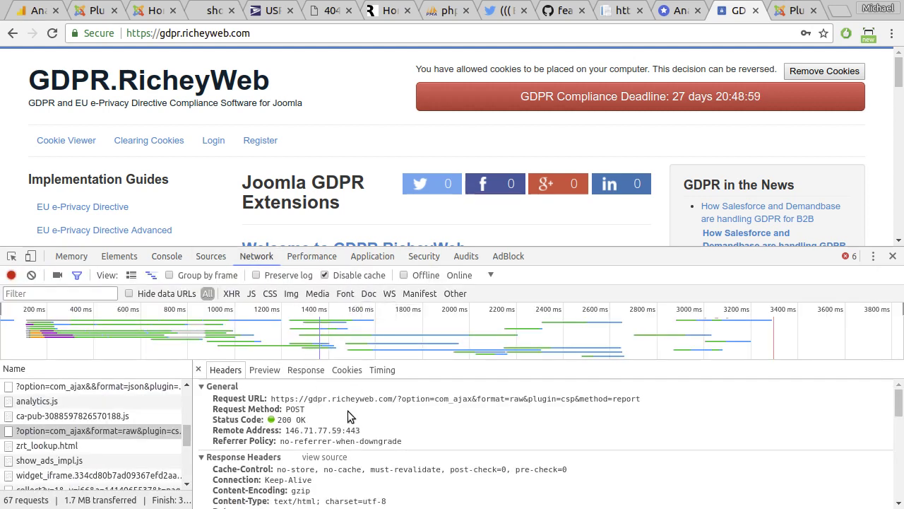
scroll(351, 417, down, 10)
click(217, 486)
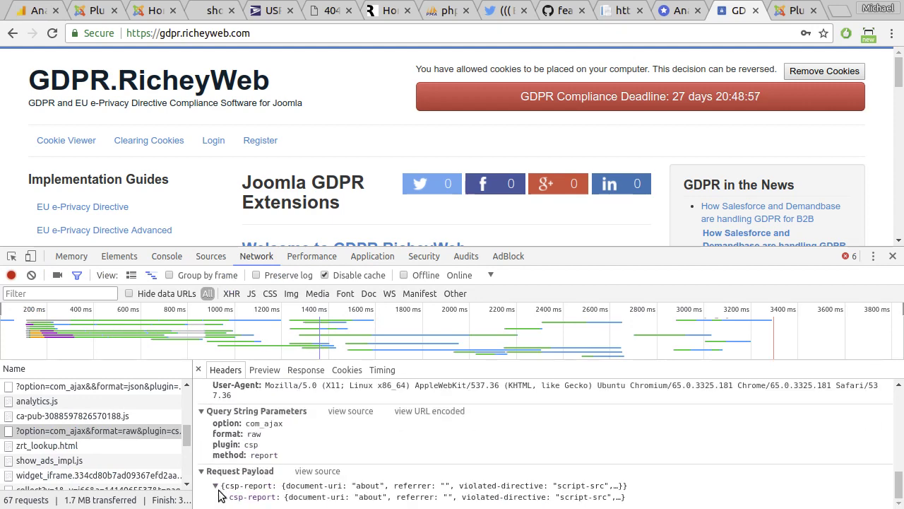
click(222, 497)
scroll(358, 470, down, 3)
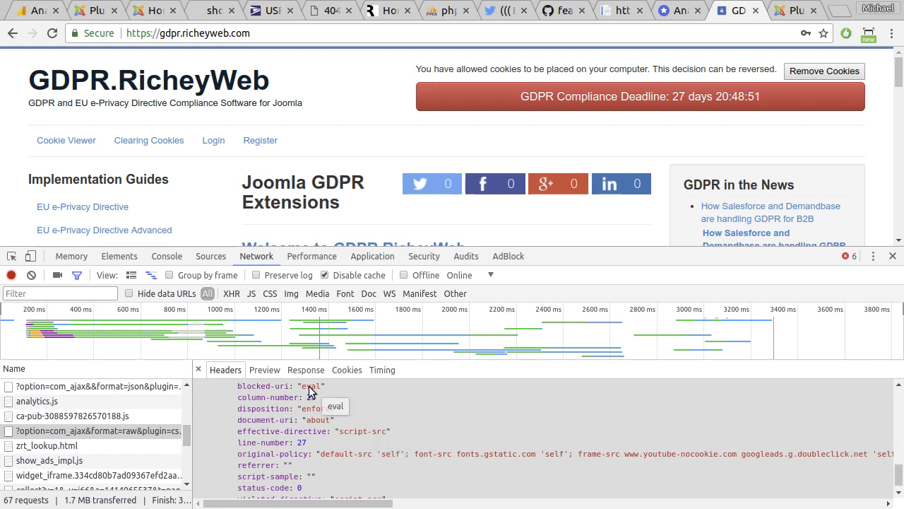
- Add unsafe-eval as the seventh allowed script-src address in the Content Security Policy plugin and save it
click(788, 13)
scroll(363, 279, down, 3)
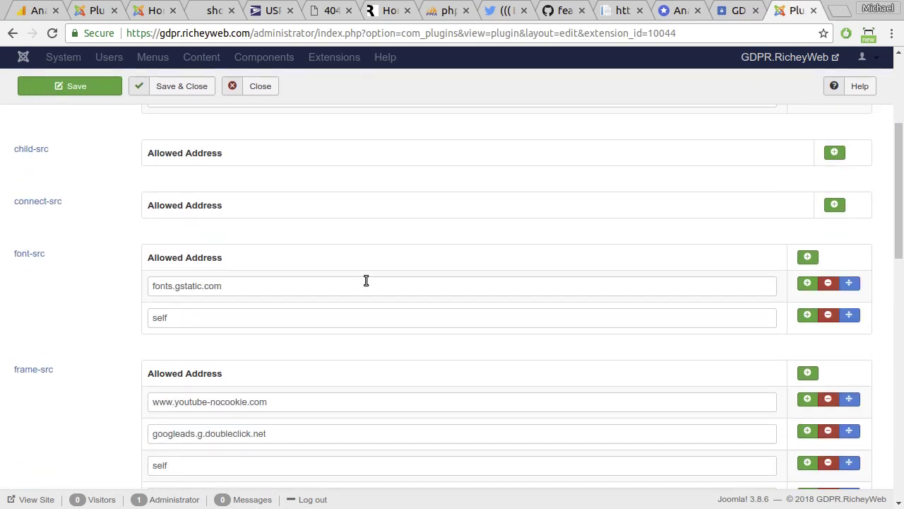
scroll(381, 281, down, 10)
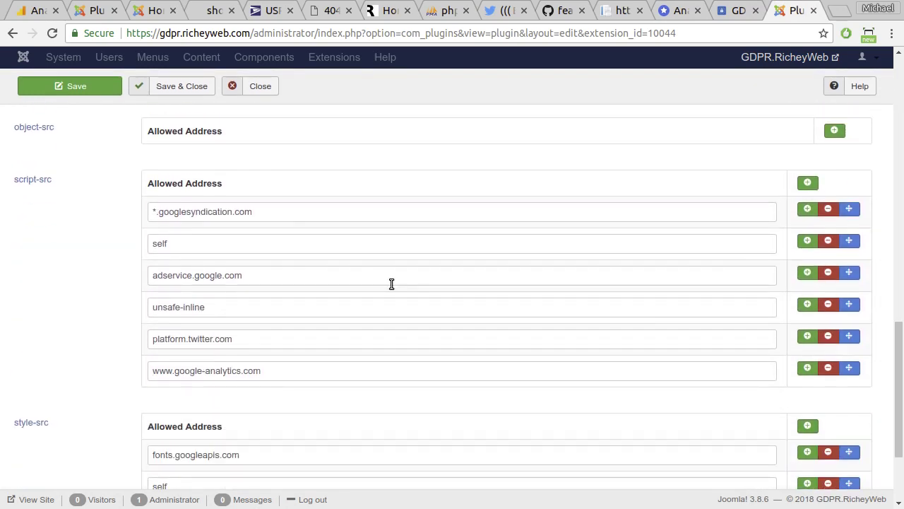
click(808, 367)
click(760, 402)
text(uns)
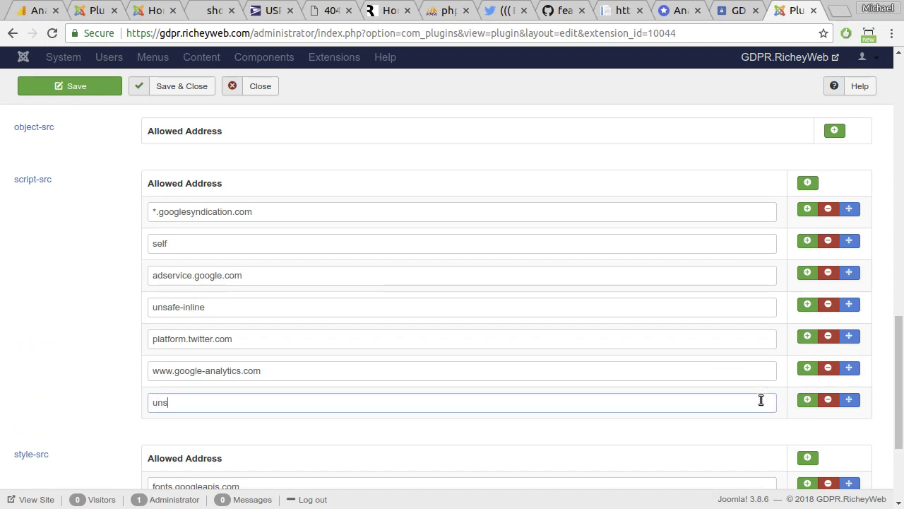
text(afe-eval)
click(97, 86)
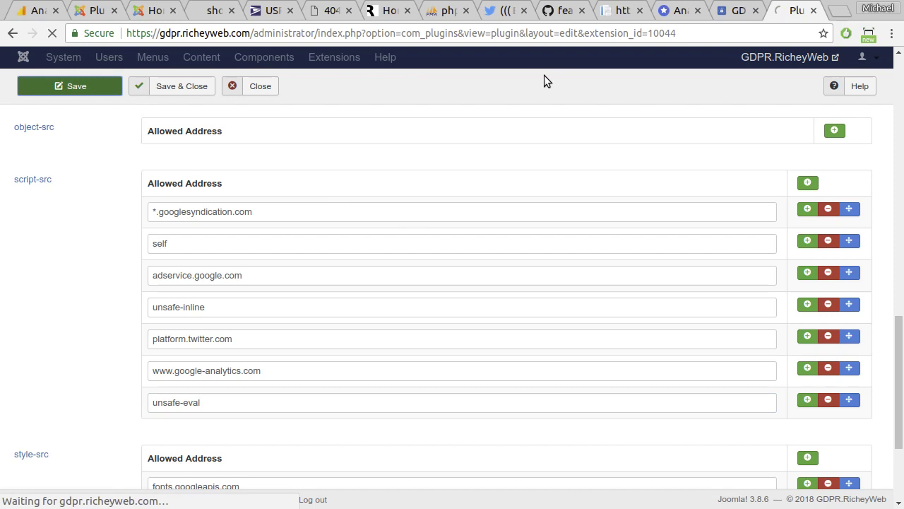
- Reload the GDPR.RicheyWeb site with the network requests filtered to XHR, check for csp reports, and close the developer tools
click(736, 11)
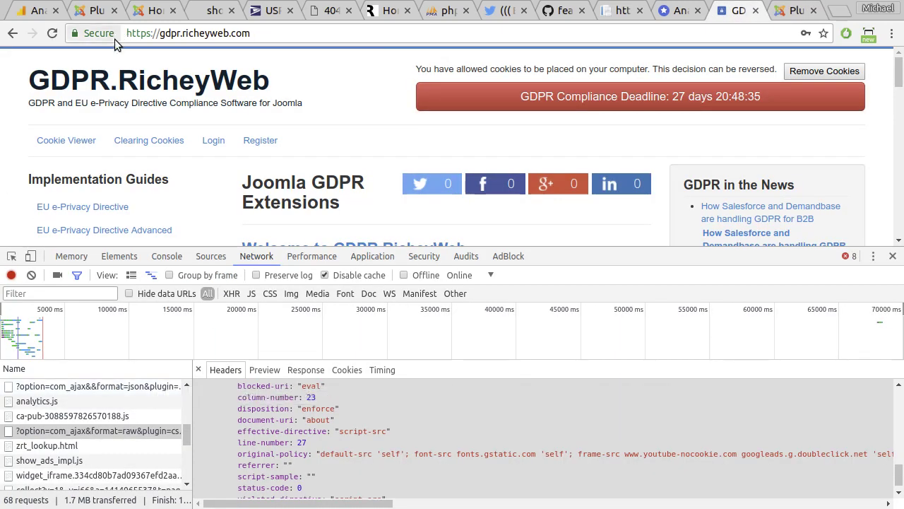
click(231, 293)
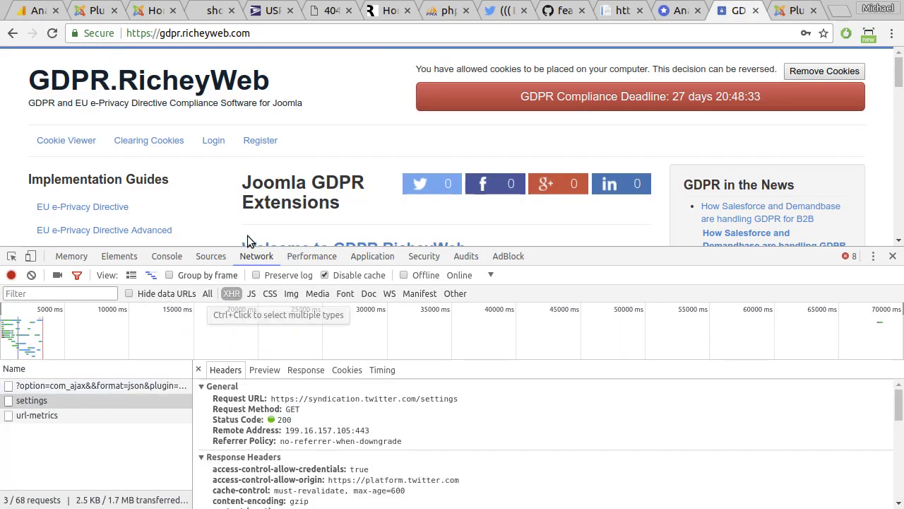
click(51, 34)
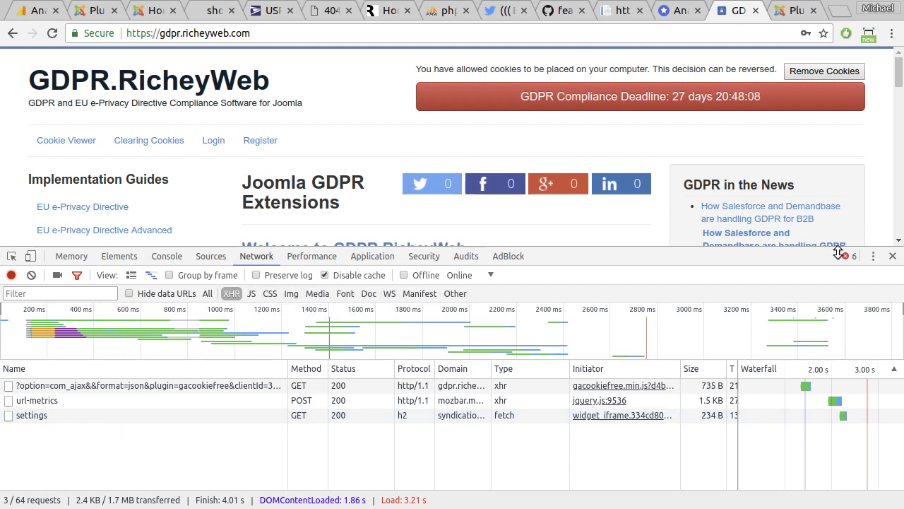
click(892, 256)
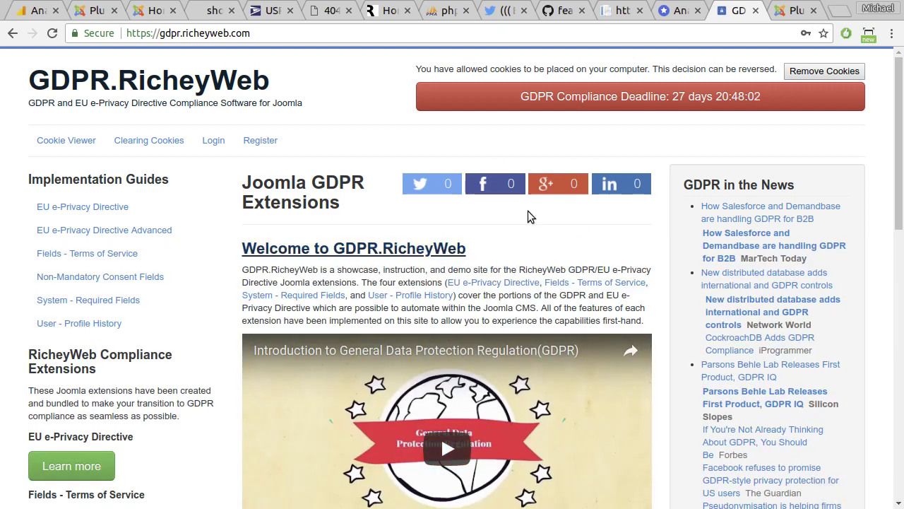
- Close the System - Content Security Policy plugin and open the AJAX - Content Security Policy plugin
click(788, 10)
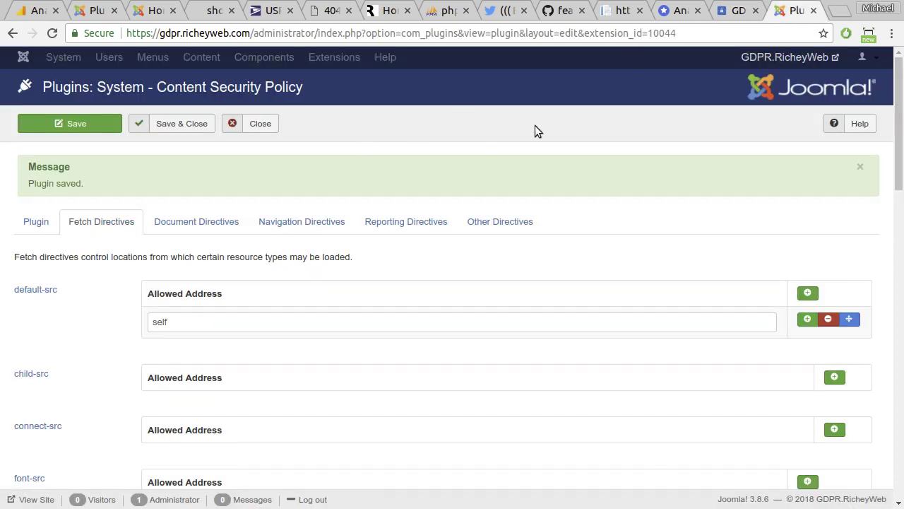
click(267, 125)
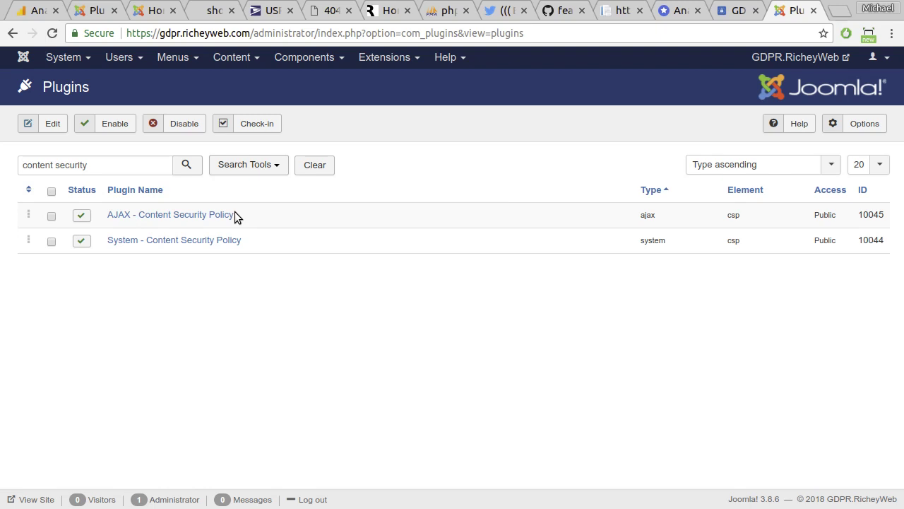
click(181, 215)
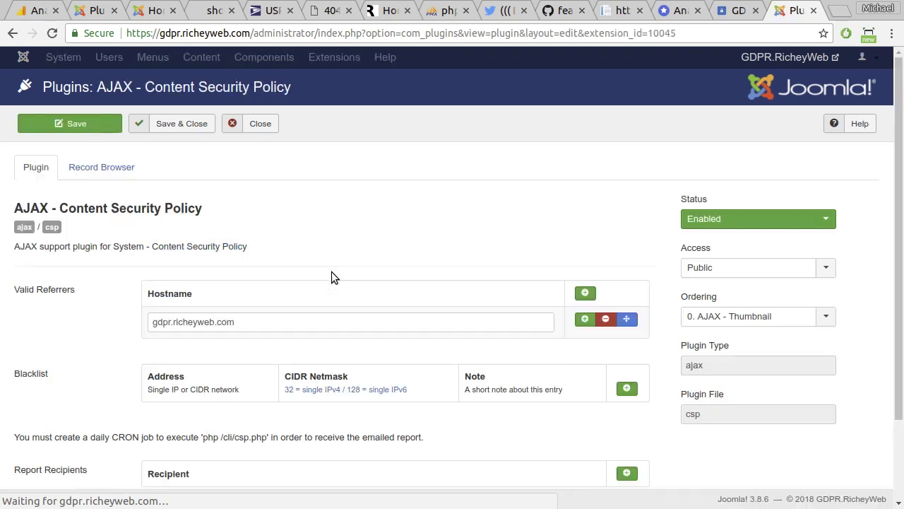
- Open the AJAX plugin's Record Browser and review the violated directives and original policies in the logged reports
click(139, 168)
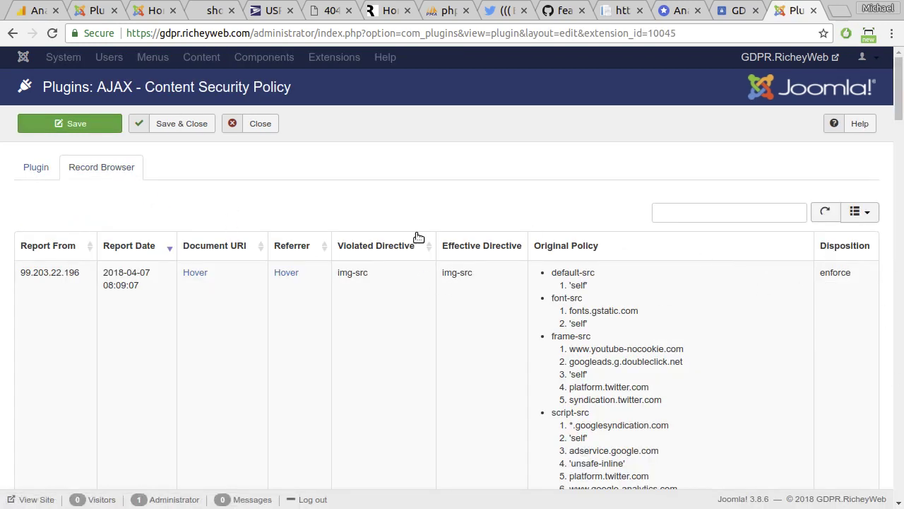
scroll(416, 238, down, 1)
scroll(421, 238, down, 6)
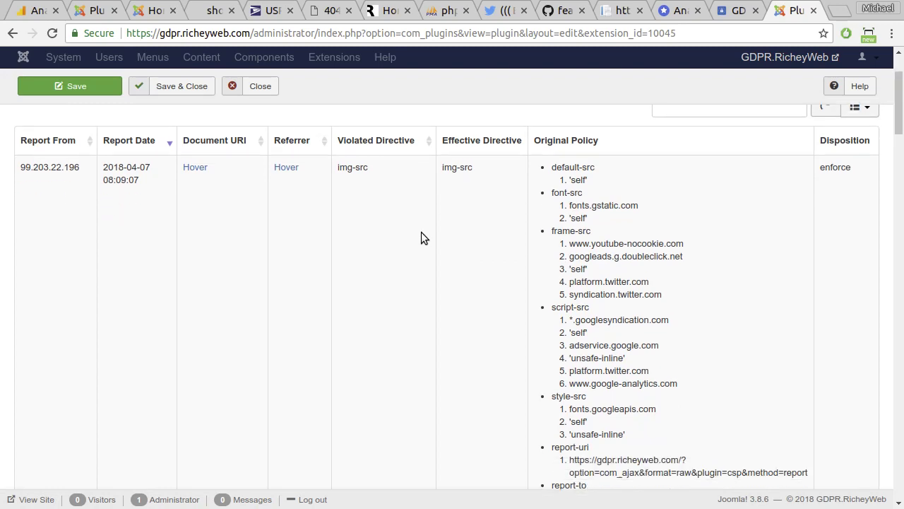
scroll(421, 238, down, 8)
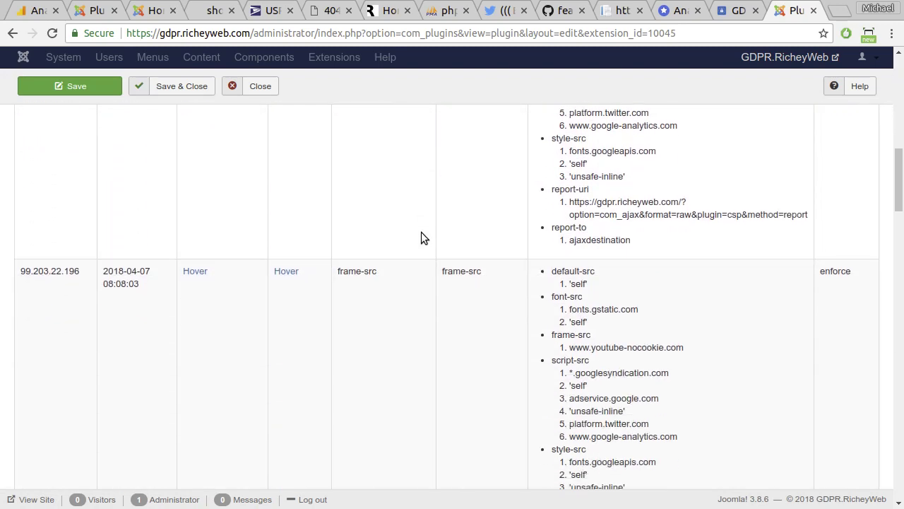
scroll(423, 231, down, 10)
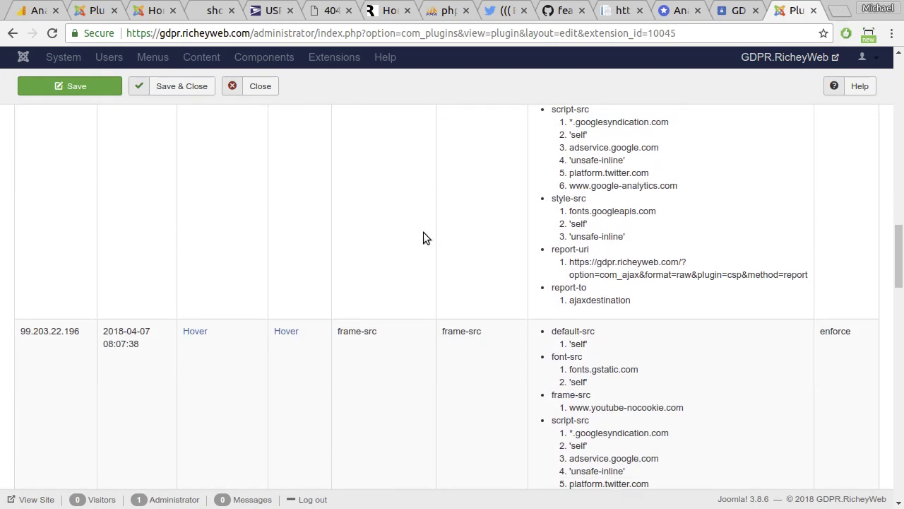
scroll(423, 238, down, 8)
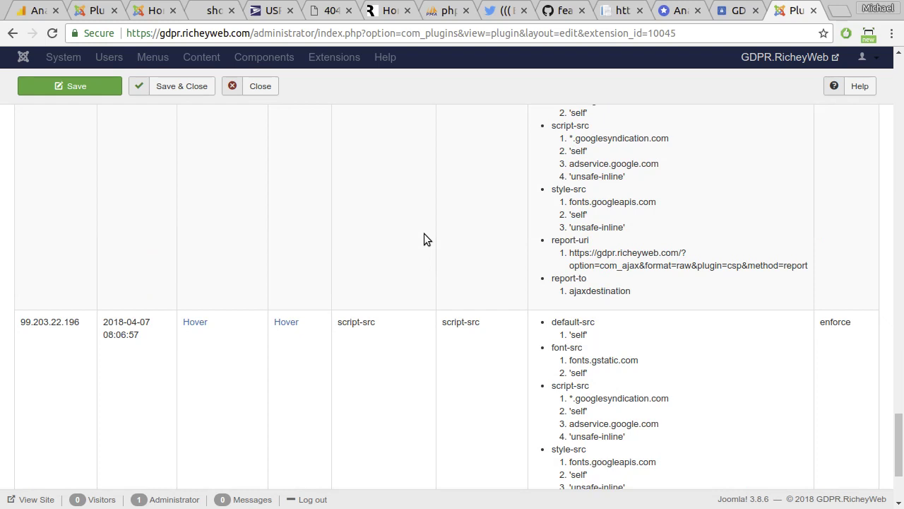
- Page through the logged violation reports in the Record Browser up to page 17
scroll(424, 239, down, 3)
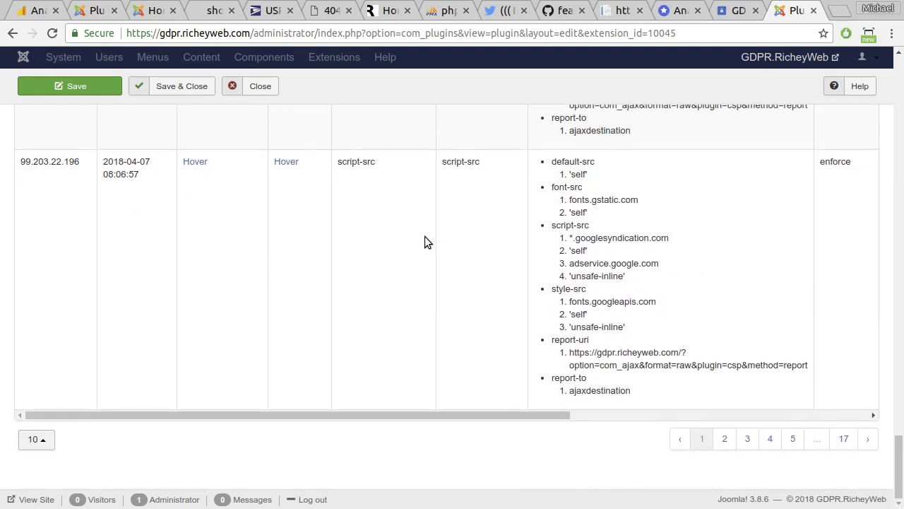
click(869, 441)
click(869, 440)
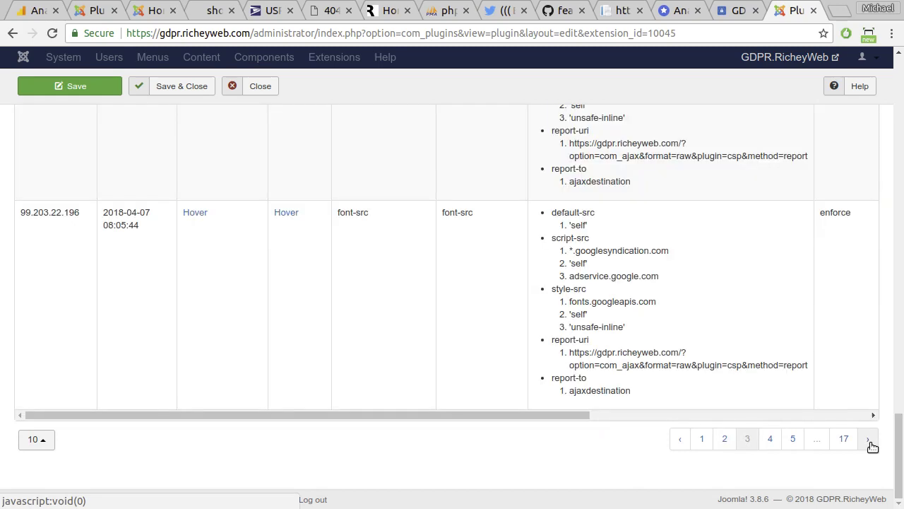
click(869, 441)
click(870, 441)
click(869, 441)
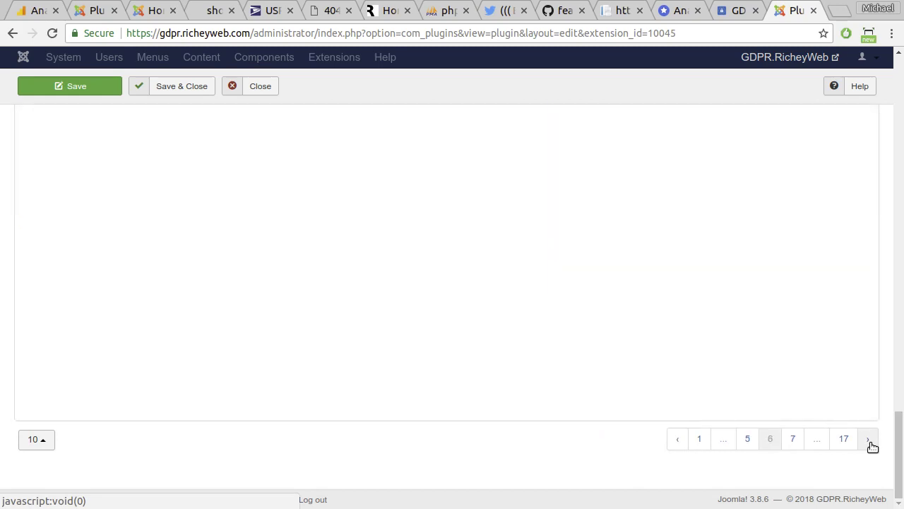
click(870, 441)
click(870, 440)
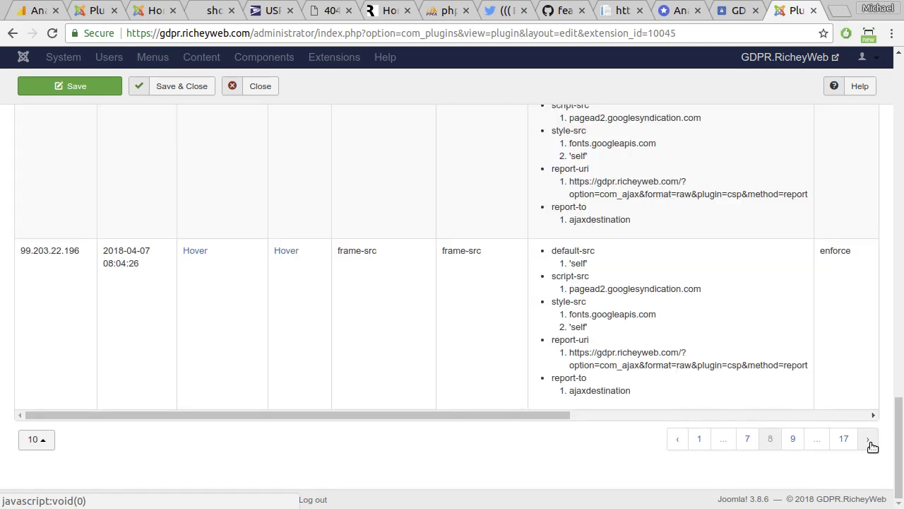
click(870, 440)
click(869, 441)
click(869, 440)
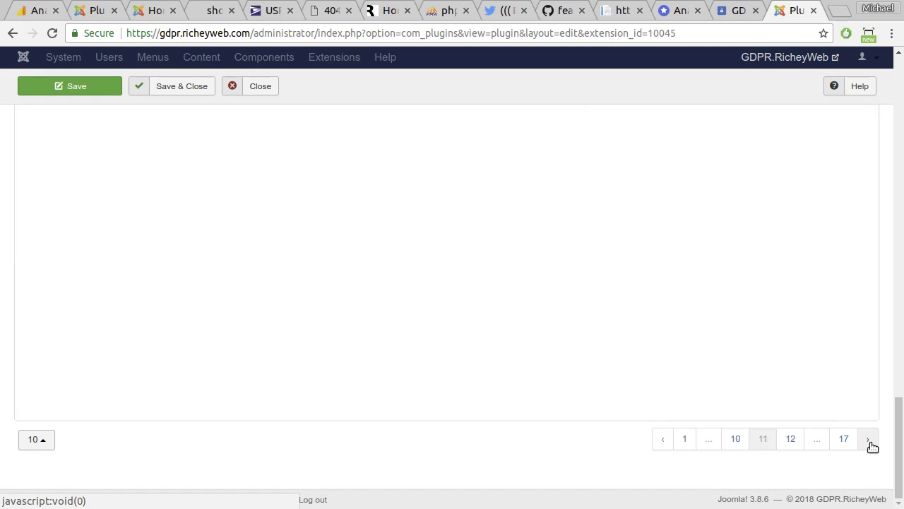
click(870, 441)
click(870, 441)
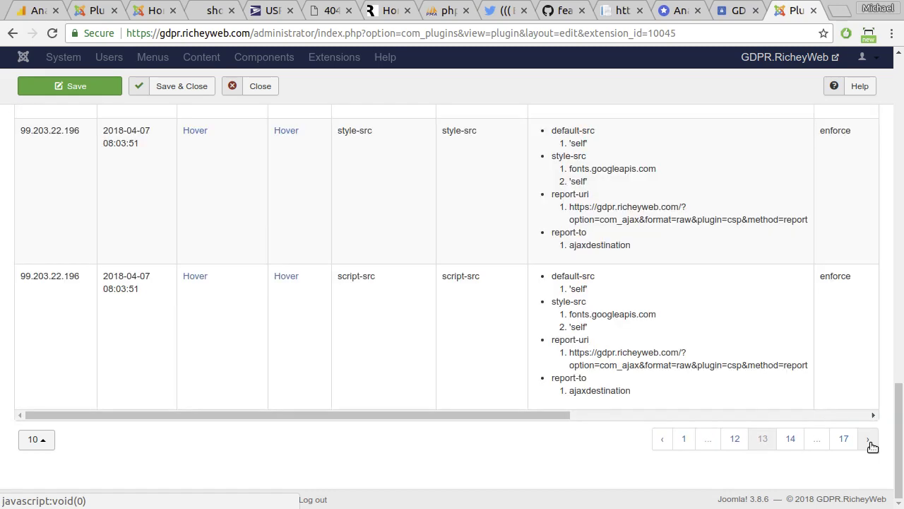
click(869, 441)
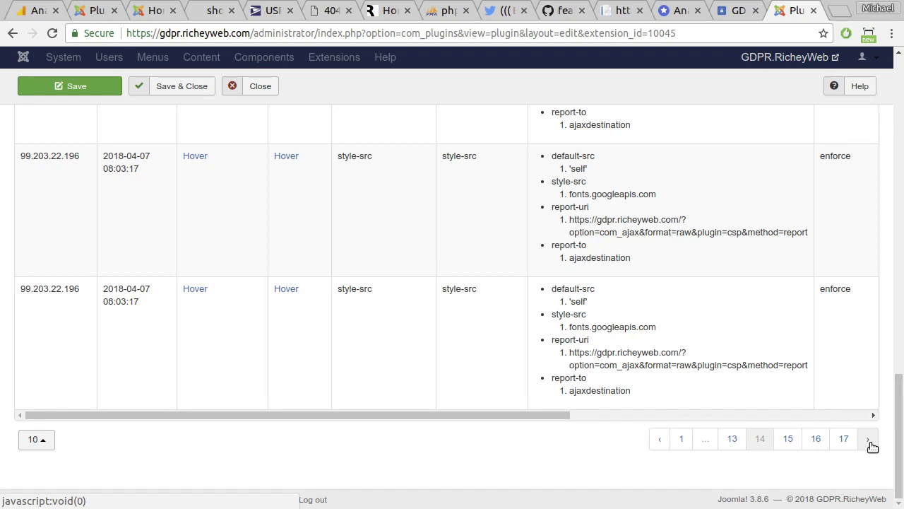
click(869, 441)
click(869, 441)
click(870, 440)
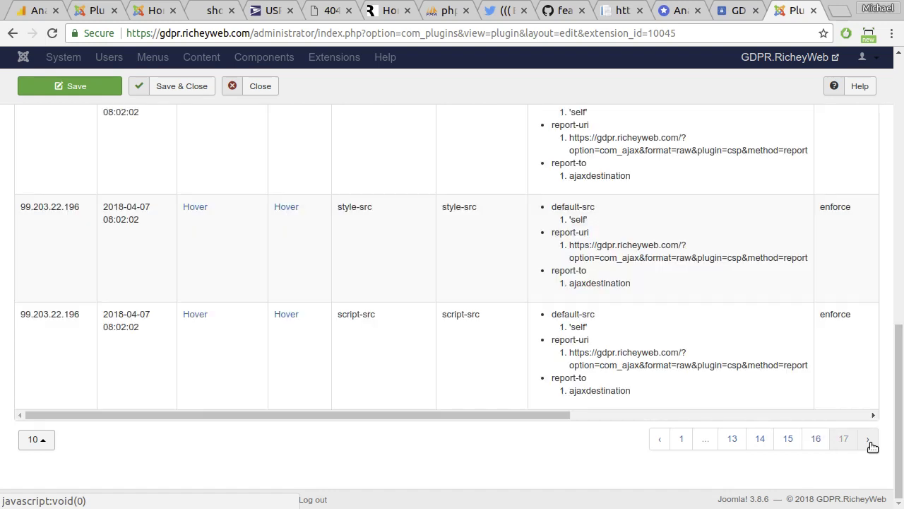
click(662, 440)
click(662, 440)
click(661, 442)
click(662, 442)
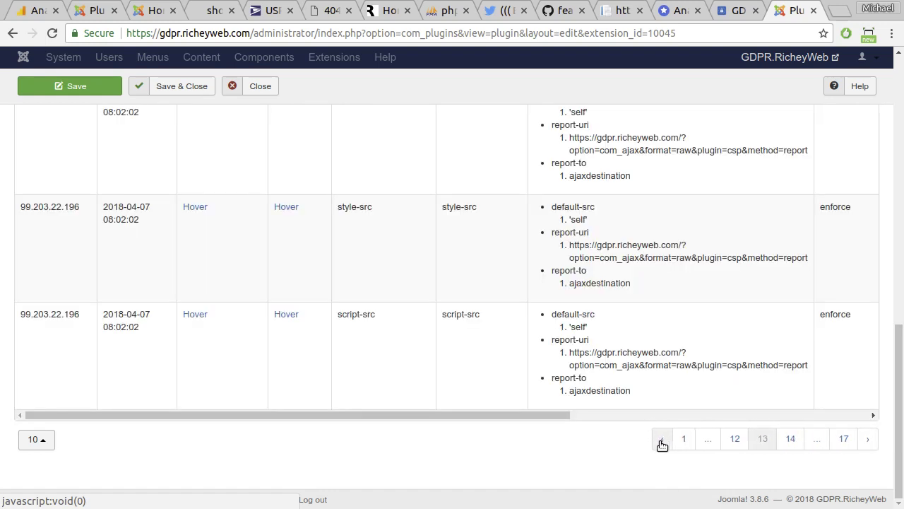
click(662, 444)
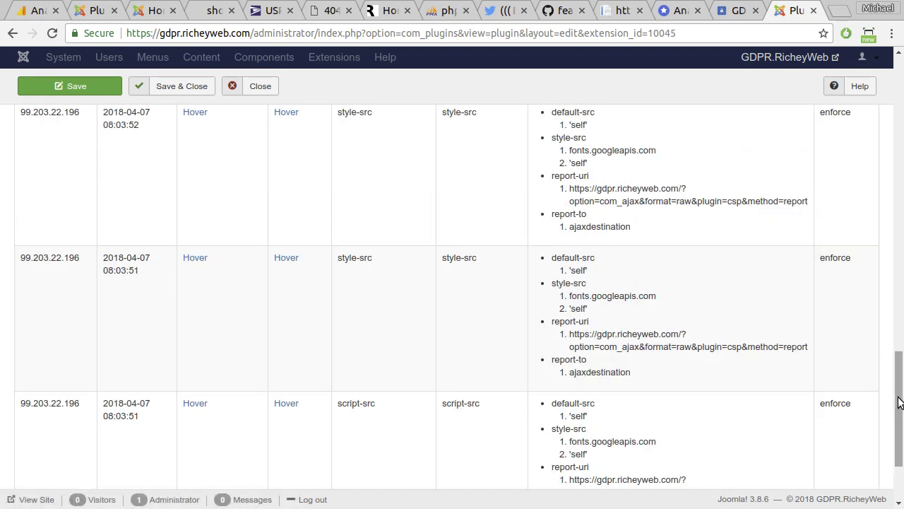
drag(899, 401, 899, 108)
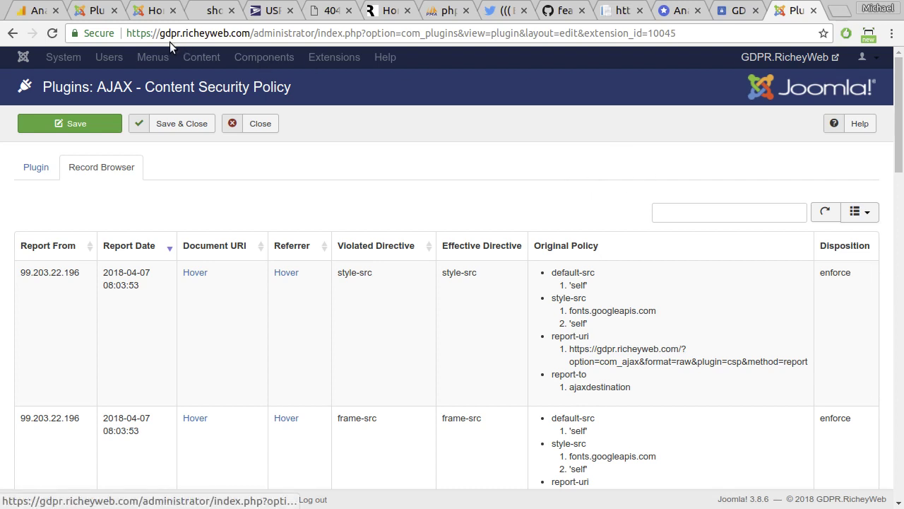
drag(127, 33, 250, 34)
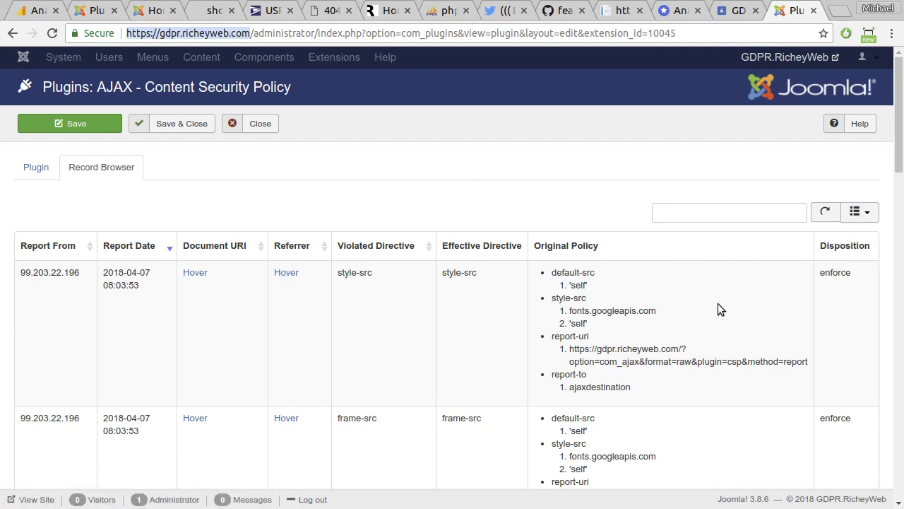
- Examine the Blocked URI, Line Number and Source File values of the violation reports on page 13
scroll(720, 300, down, 8)
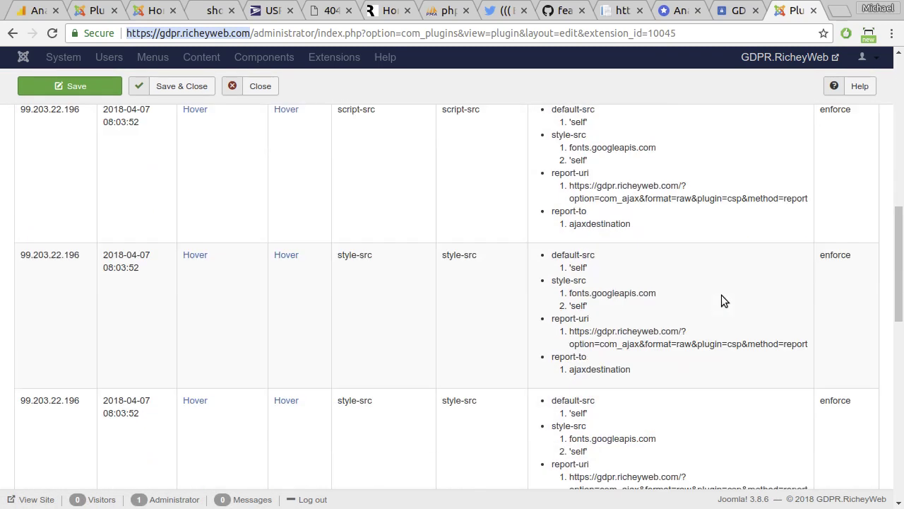
scroll(721, 294, down, 5)
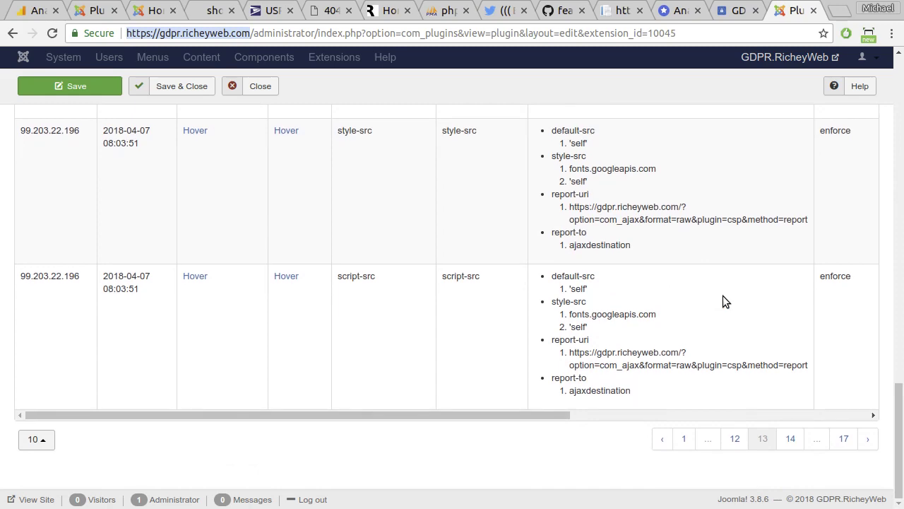
drag(534, 413, 845, 412)
scroll(707, 399, up, 6)
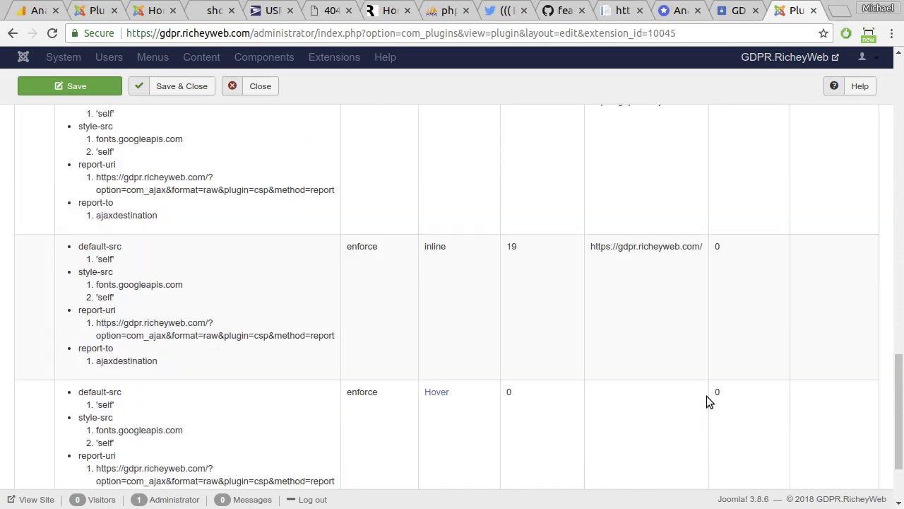
scroll(707, 395, up, 3)
scroll(708, 396, down, 8)
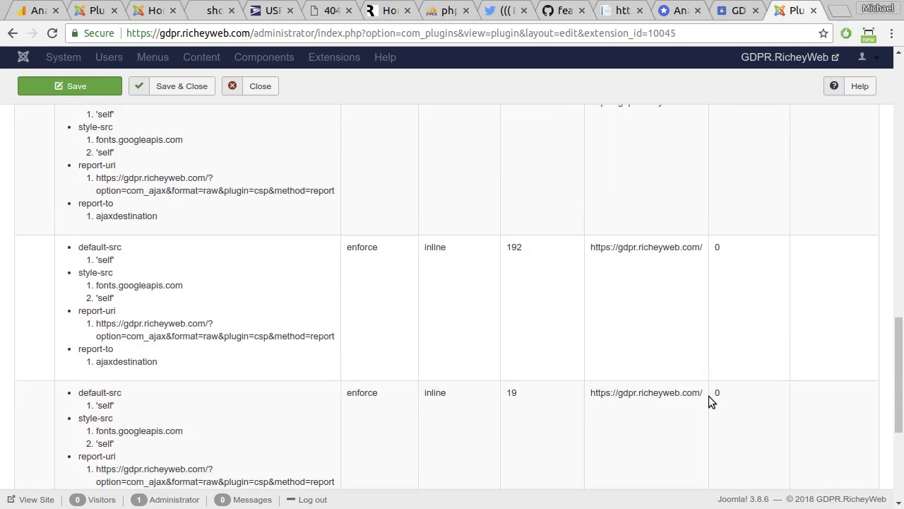
scroll(712, 401, down, 3)
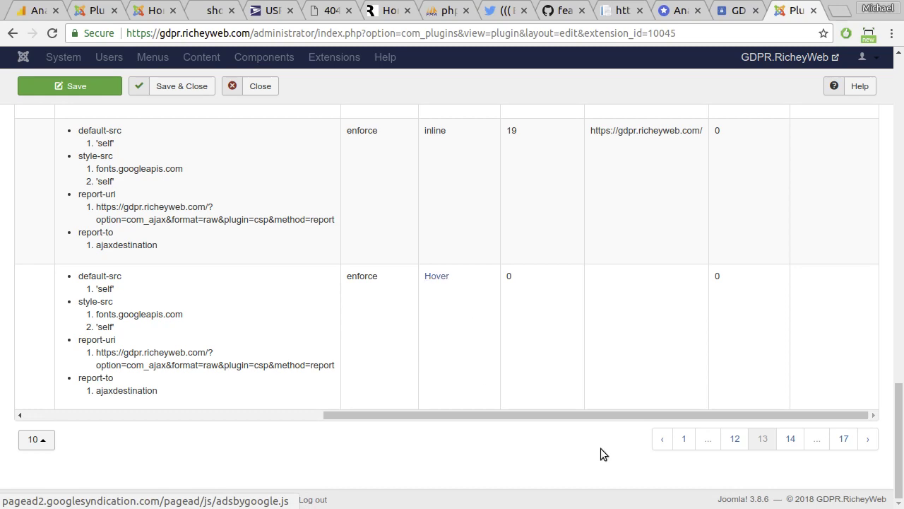
- Return to the first page of violation reports and examine the original policy recorded for each one
click(685, 443)
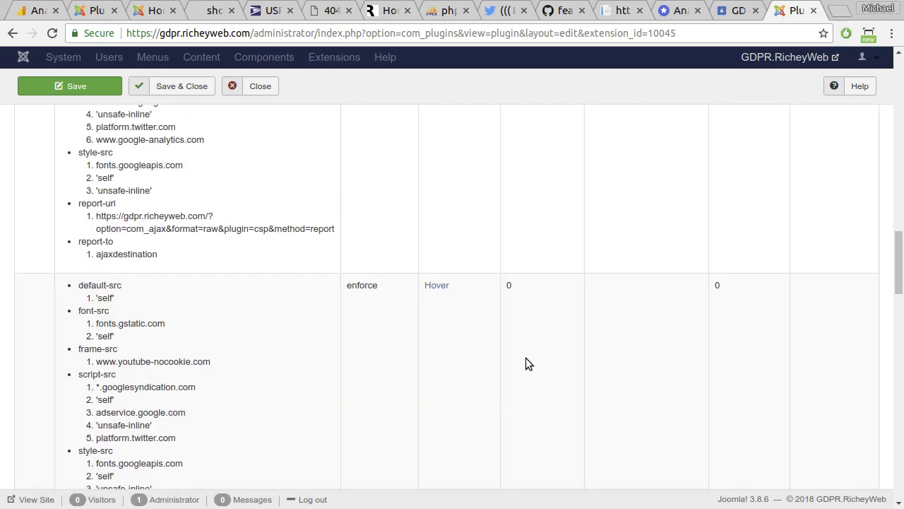
scroll(526, 359, down, 2)
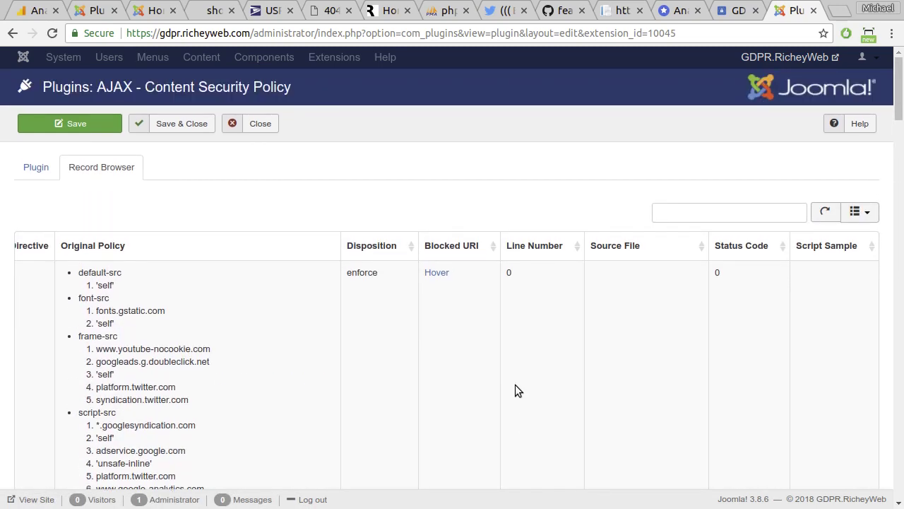
scroll(172, 396, down, 2)
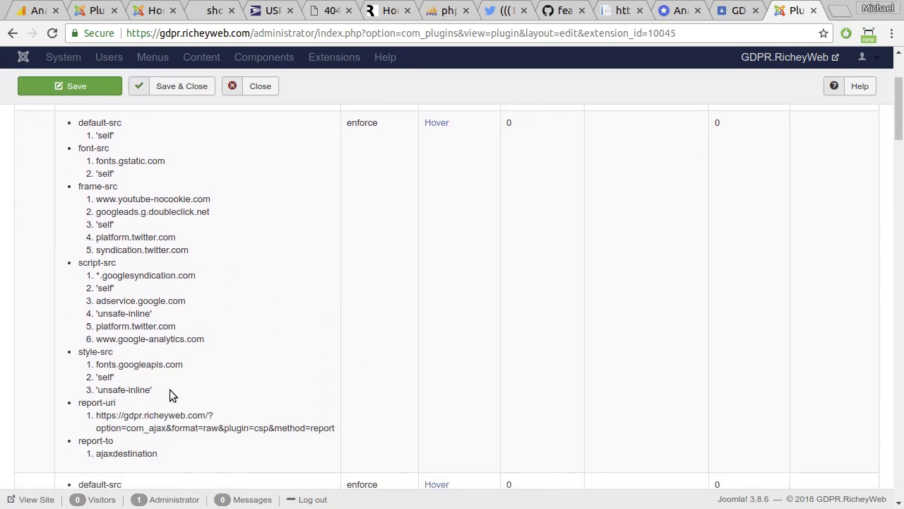
scroll(172, 389, up, 1)
scroll(178, 252, down, 10)
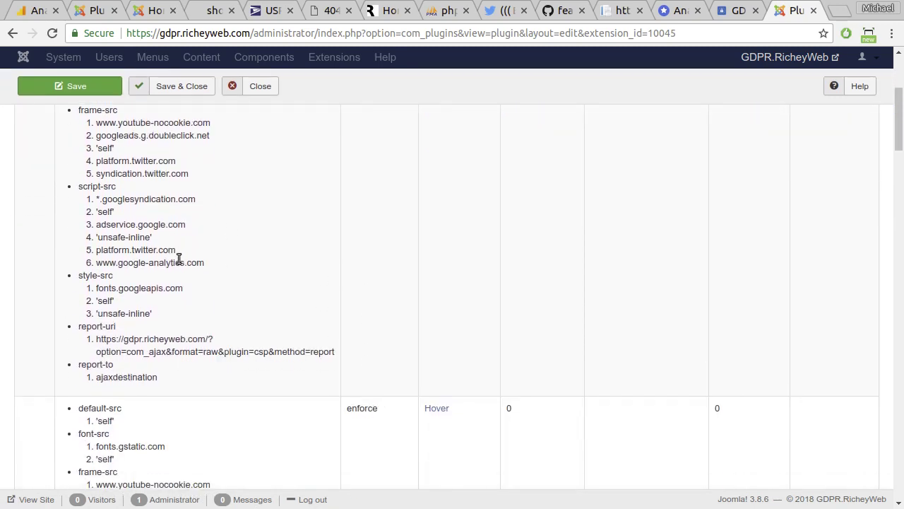
scroll(202, 268, down, 15)
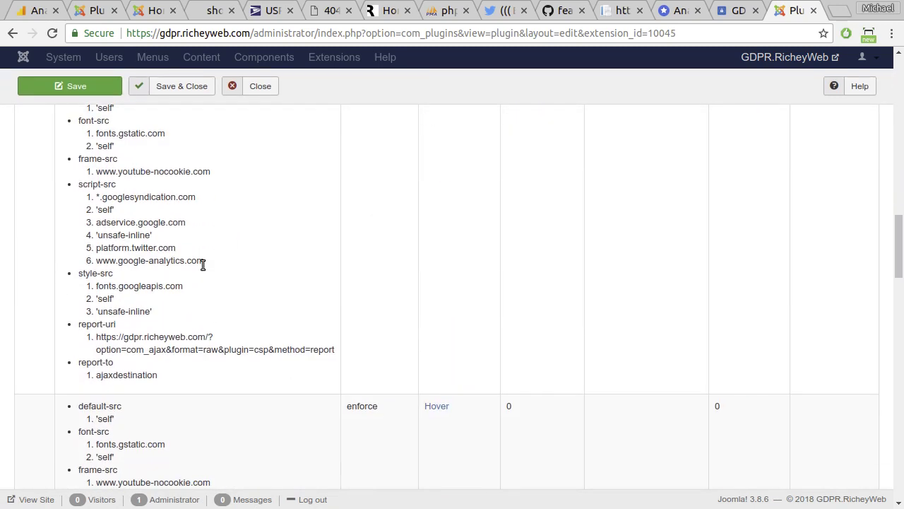
scroll(204, 270, down, 1)
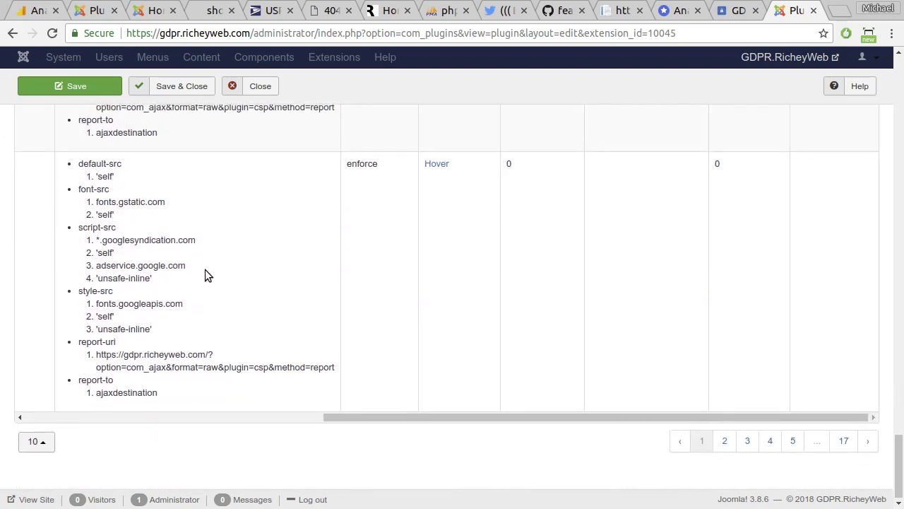
- Review the original policies in the reports on page 17 and go back to page 1
click(842, 439)
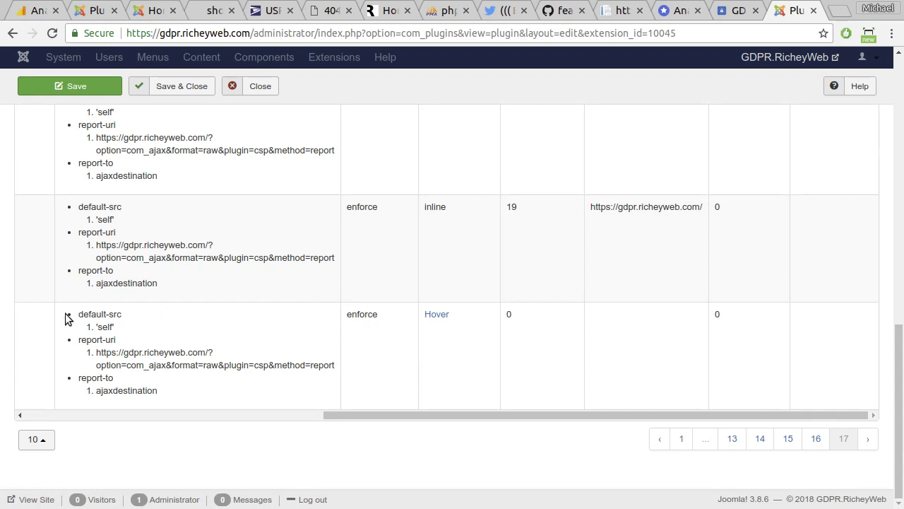
drag(67, 317, 166, 394)
click(196, 392)
scroll(205, 340, up, 10)
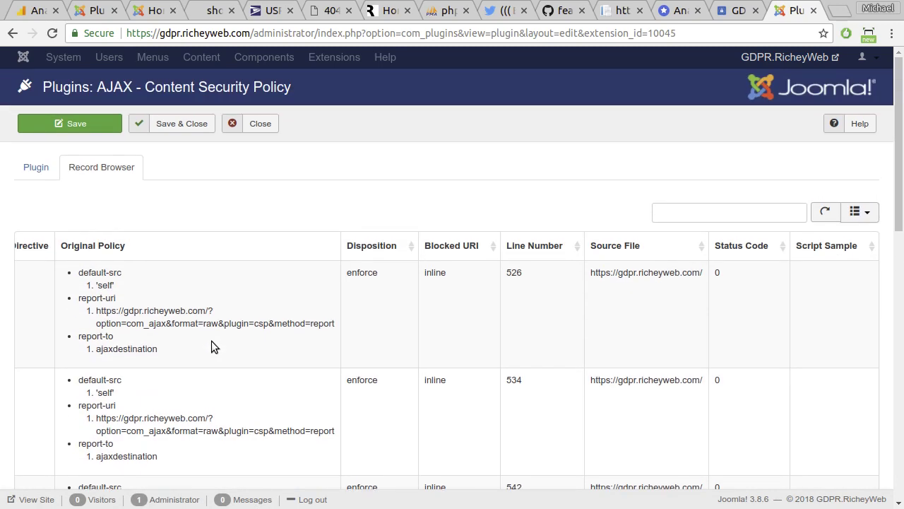
scroll(211, 340, down, 10)
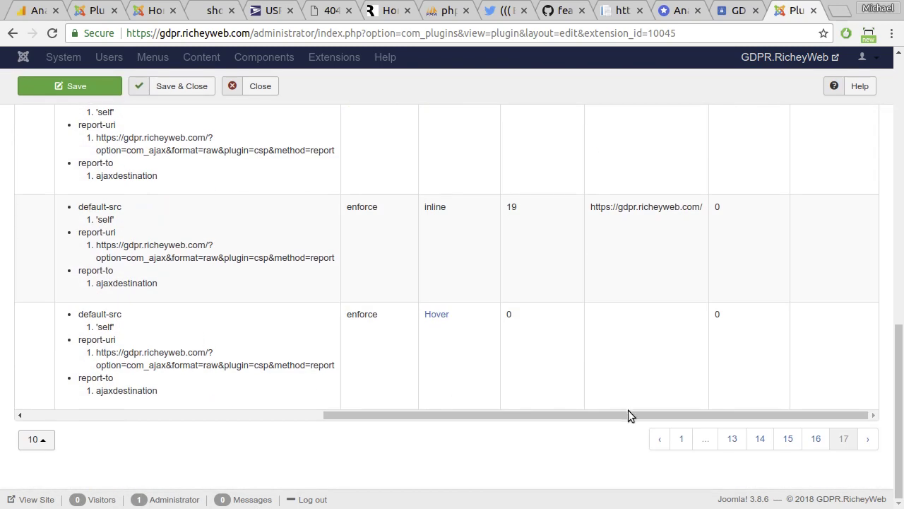
click(685, 439)
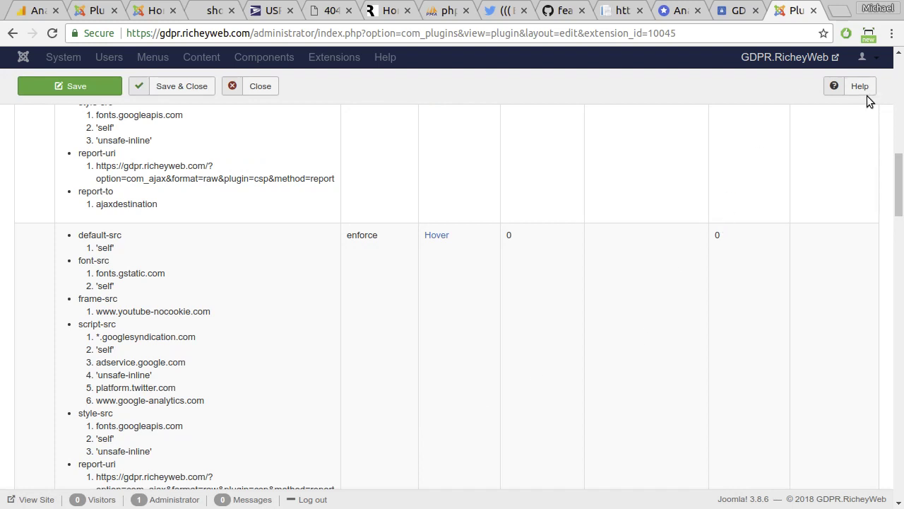
drag(127, 31, 248, 35)
key(ctrl+c)
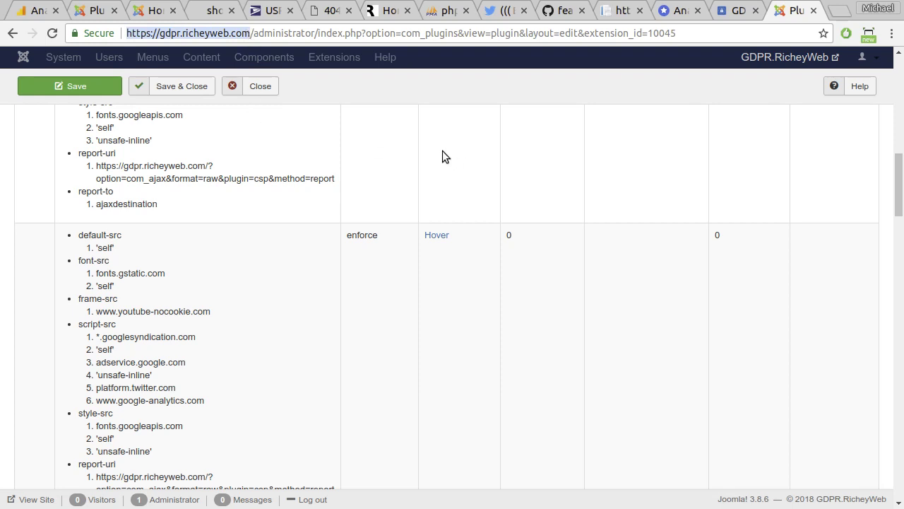
click(677, 10)
click(358, 179)
key(ctrl+v)
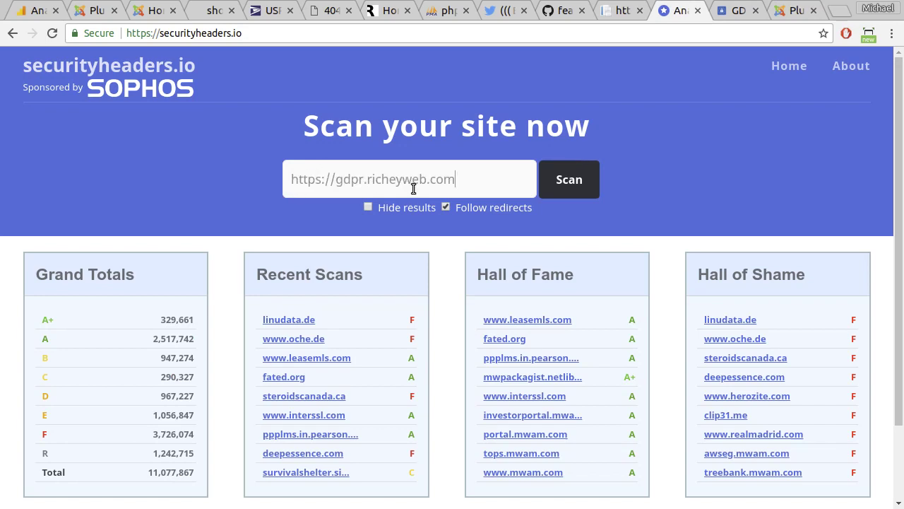
click(572, 181)
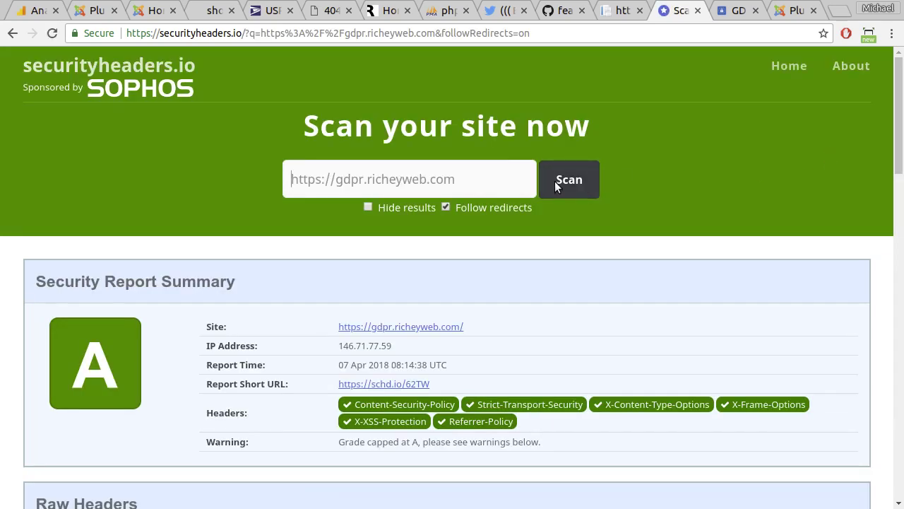
- Review the security report summary and raw headers in the scan results
scroll(740, 188, down, 10)
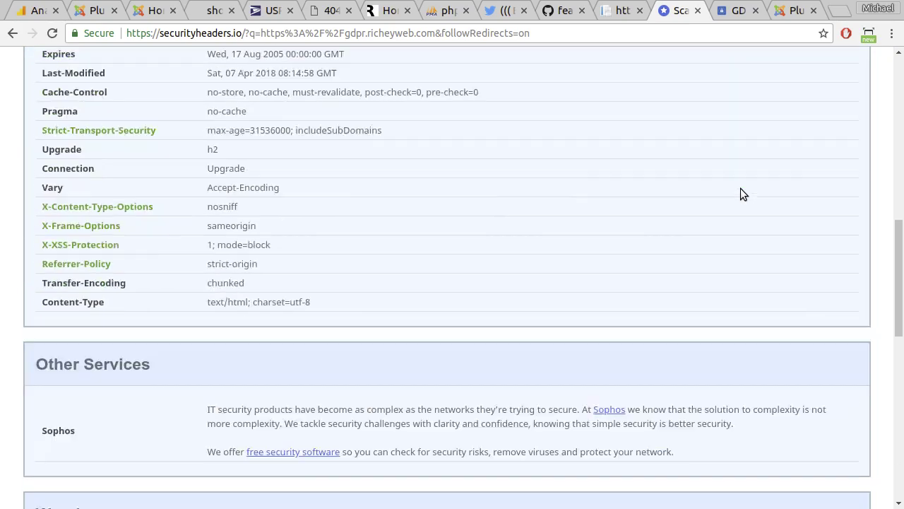
scroll(740, 190, down, 3)
scroll(749, 191, up, 15)
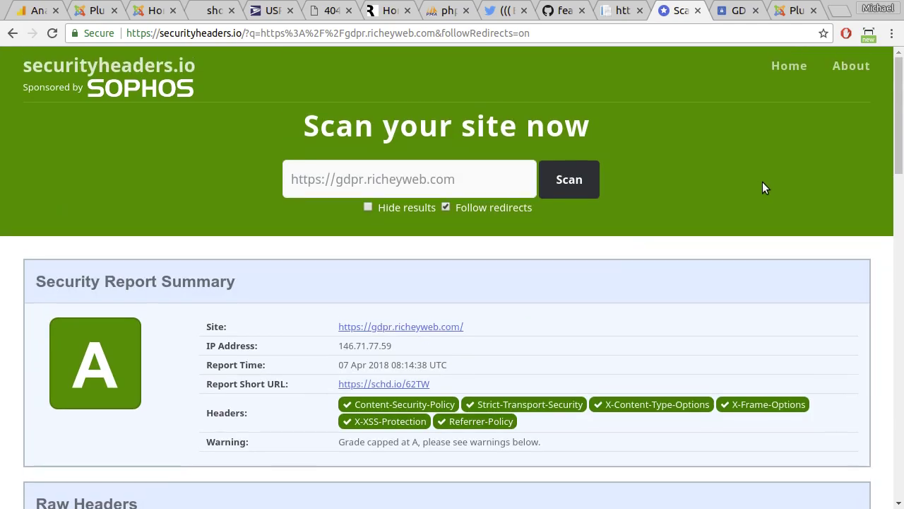
- Look at the Recent Scans grades on the securityheaders.io home page and switch to the GDPR.RicheyWeb site
click(117, 65)
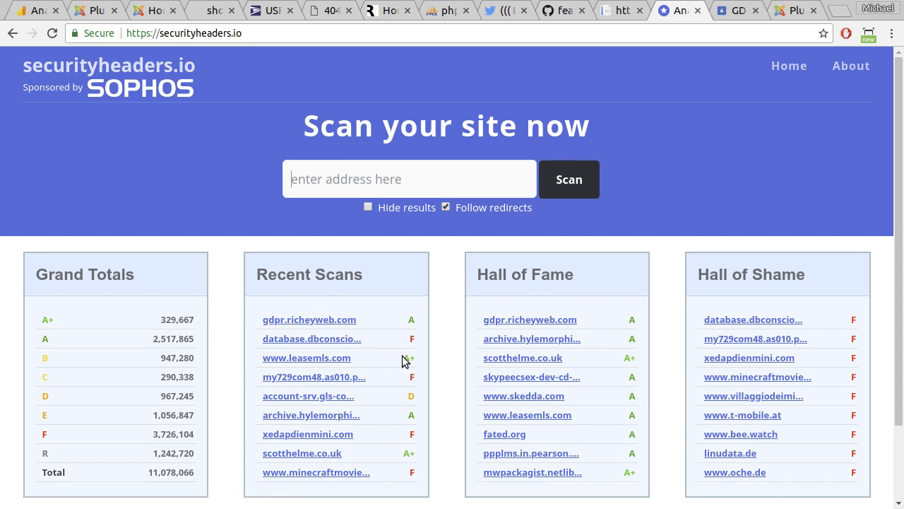
drag(403, 358, 414, 357)
key(alt+Tab)
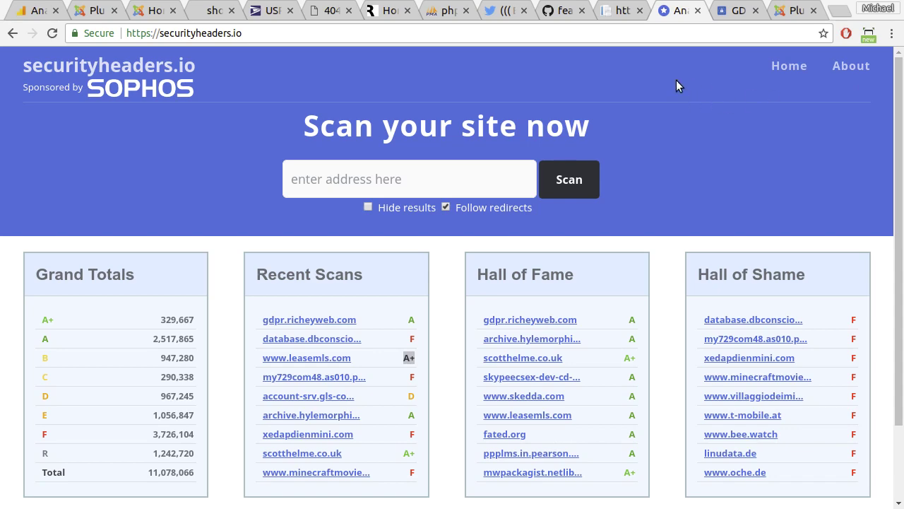
click(740, 10)
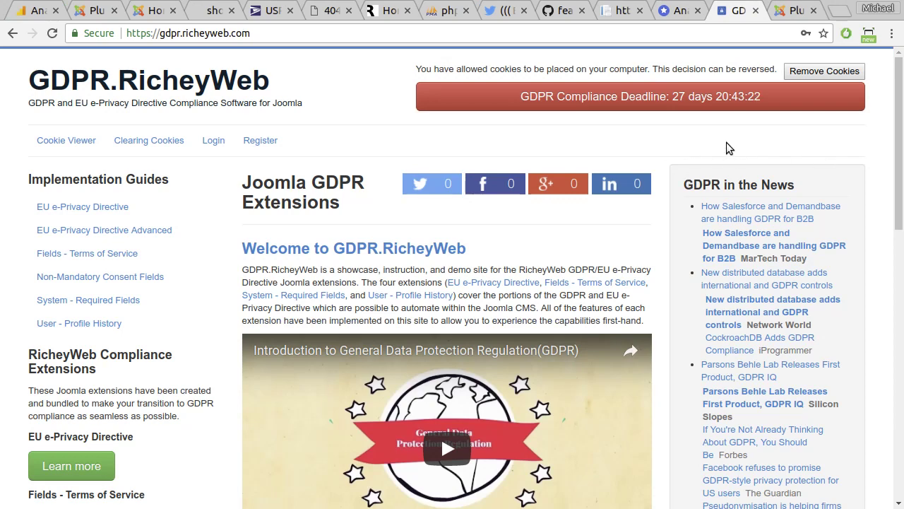
- Record all network requests while reloading the page in the developer tools and open the gdpr.richeyweb.com request's headers
key(ctrl+shift+i)
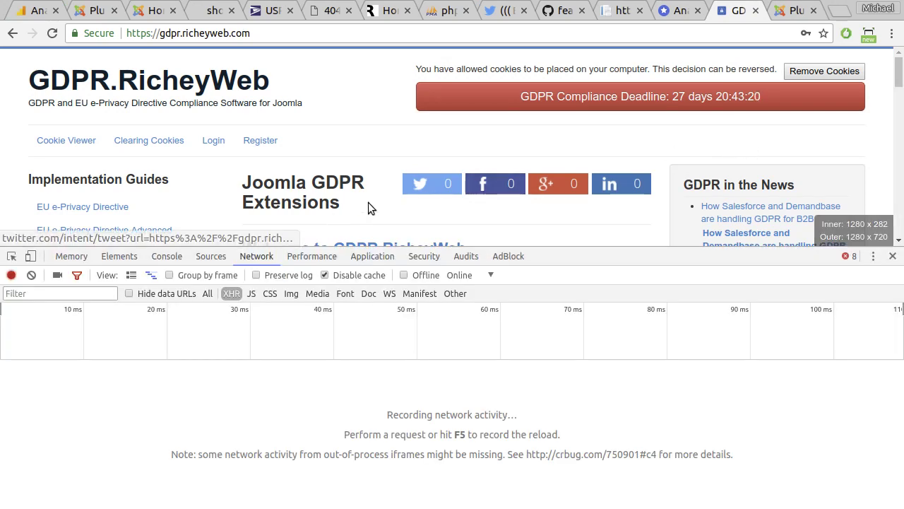
click(207, 293)
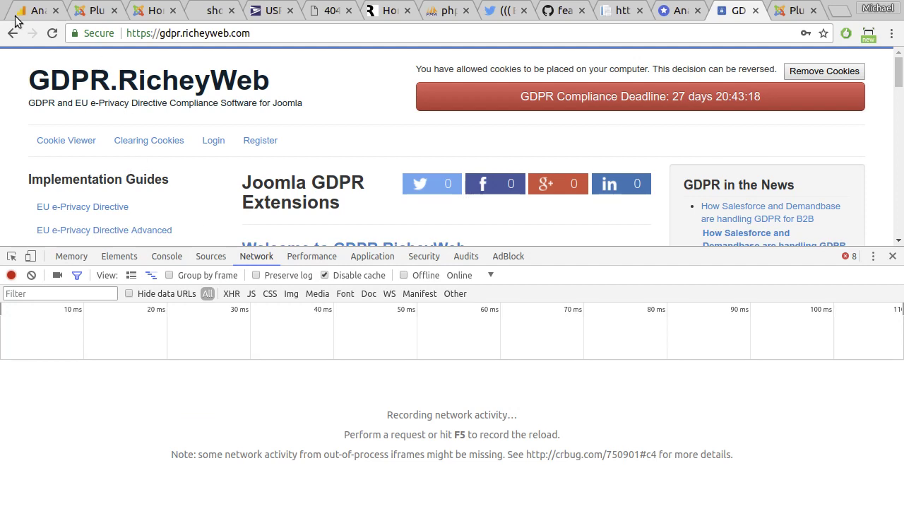
click(52, 35)
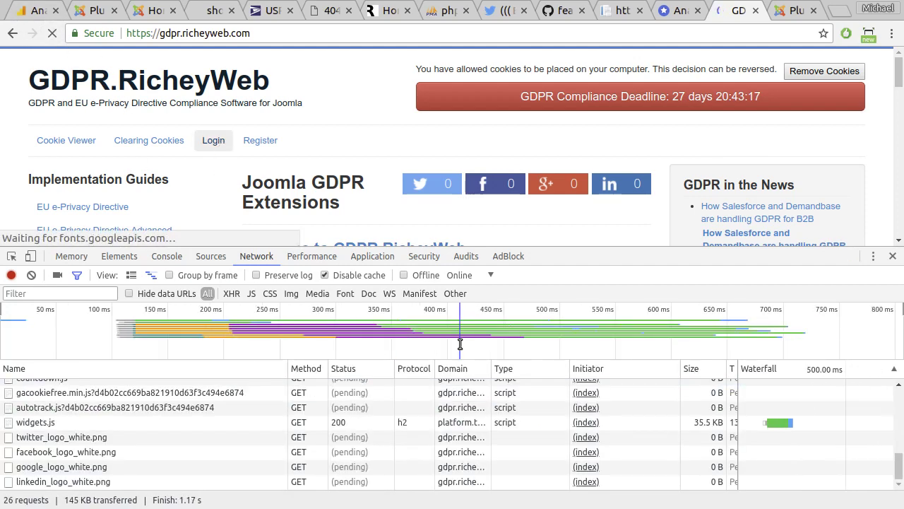
click(106, 385)
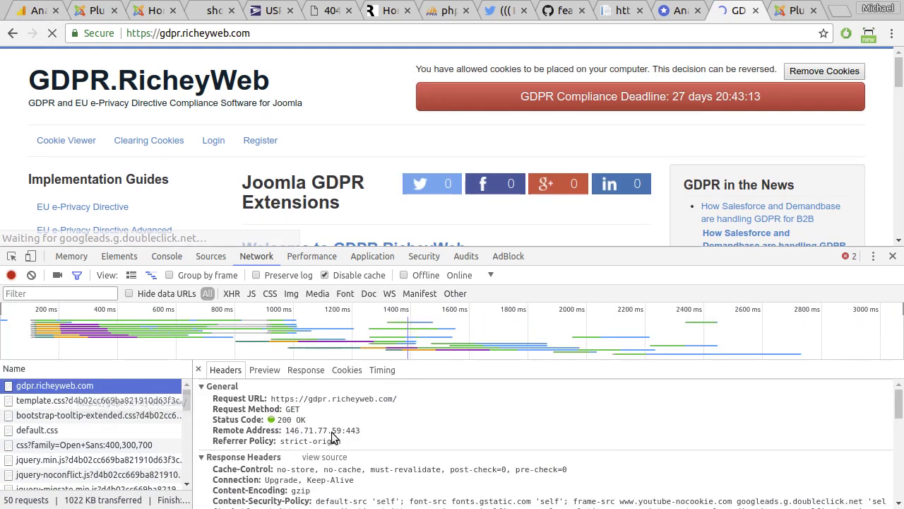
- Examine the full Content-Security-Policy entry in the response headers, highlighting its directives through the report-to value
scroll(445, 419, down, 3)
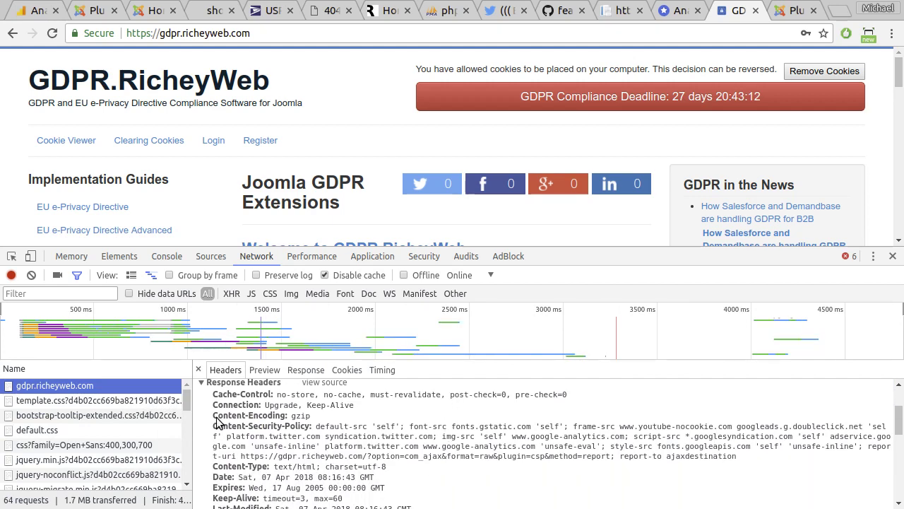
drag(214, 425, 616, 468)
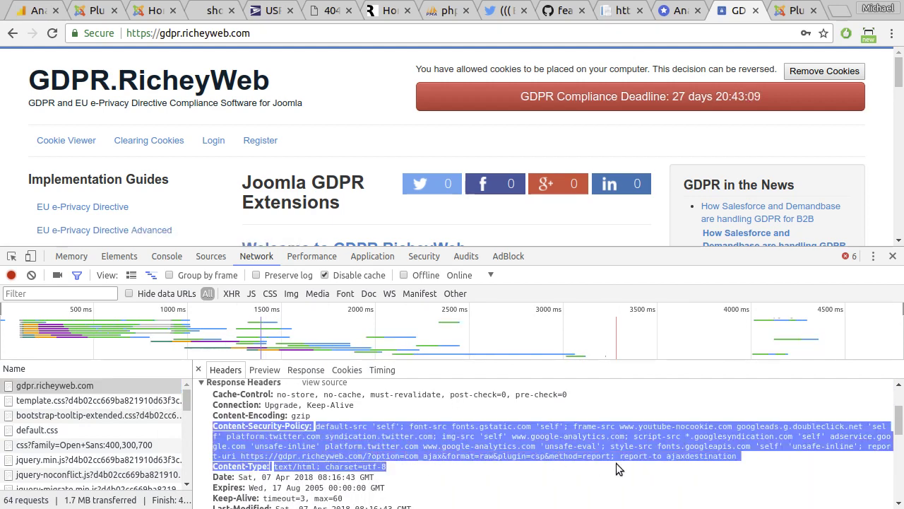
click(697, 475)
- Inspect the Report-To response header and its ajaxdestination group, and return to the Content-Security-Policy header
scroll(699, 476, down, 1)
scroll(698, 470, down, 2)
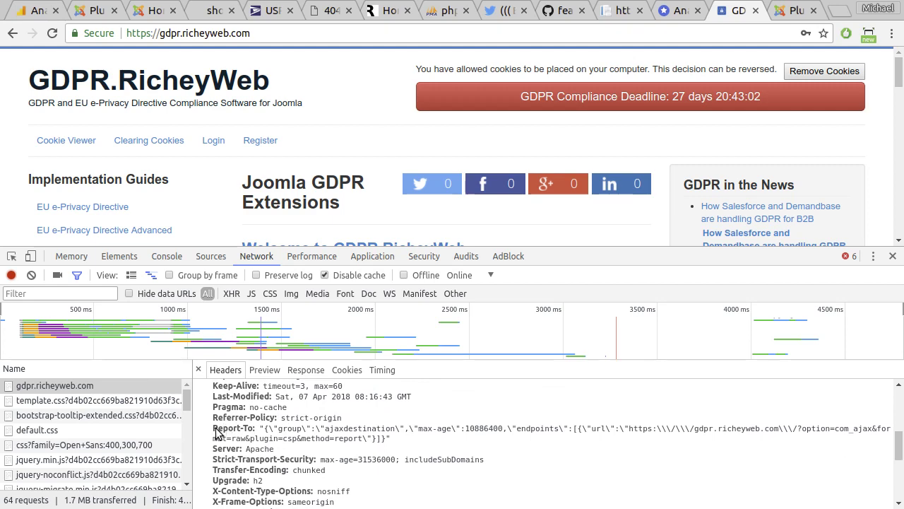
double_click(360, 433)
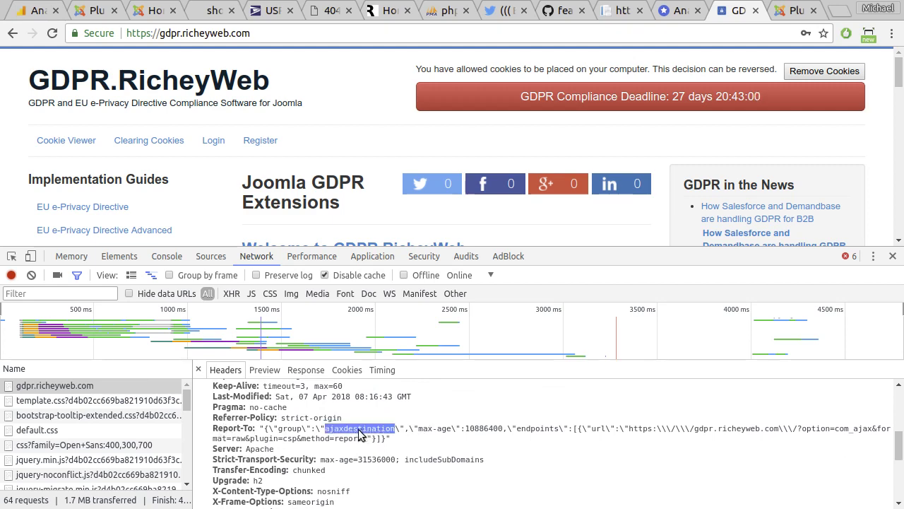
triple_click(216, 432)
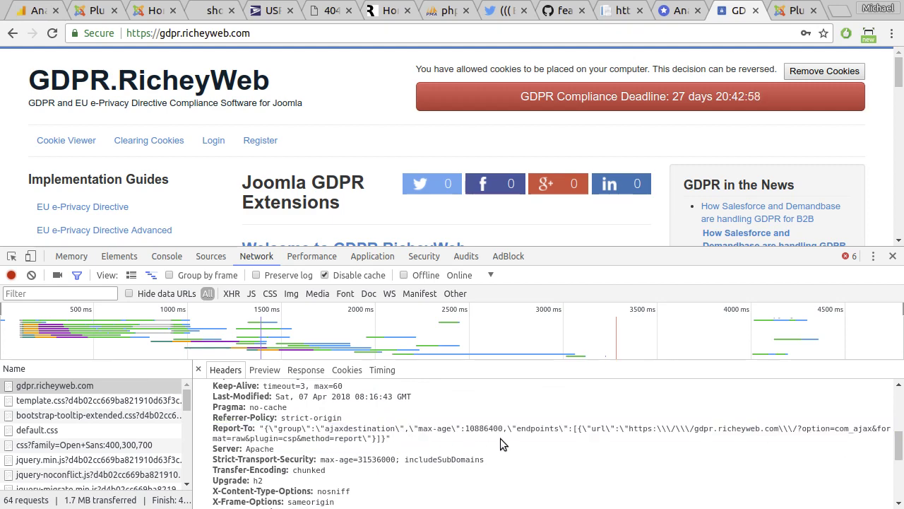
scroll(500, 438, up, 6)
scroll(494, 438, down, 2)
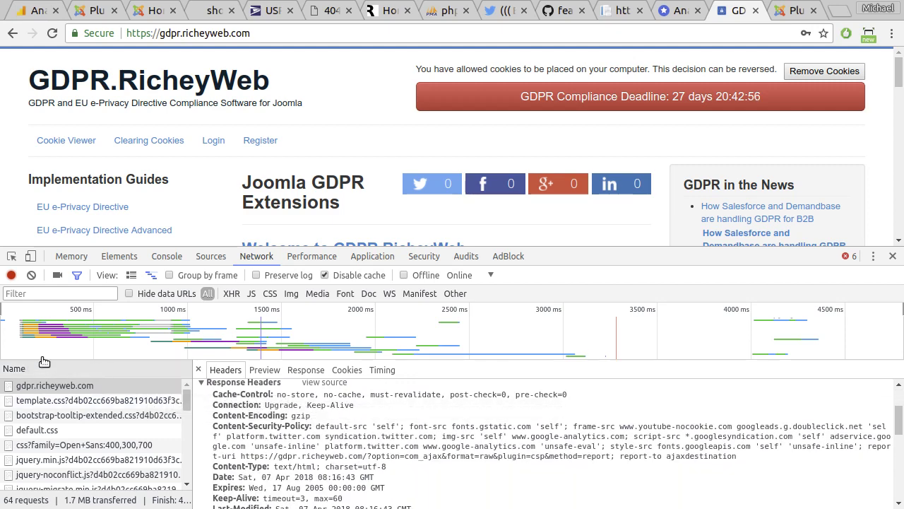
- Inspect the Content-Security-Policy meta tag inside the page's head element and close the developer tools
click(119, 255)
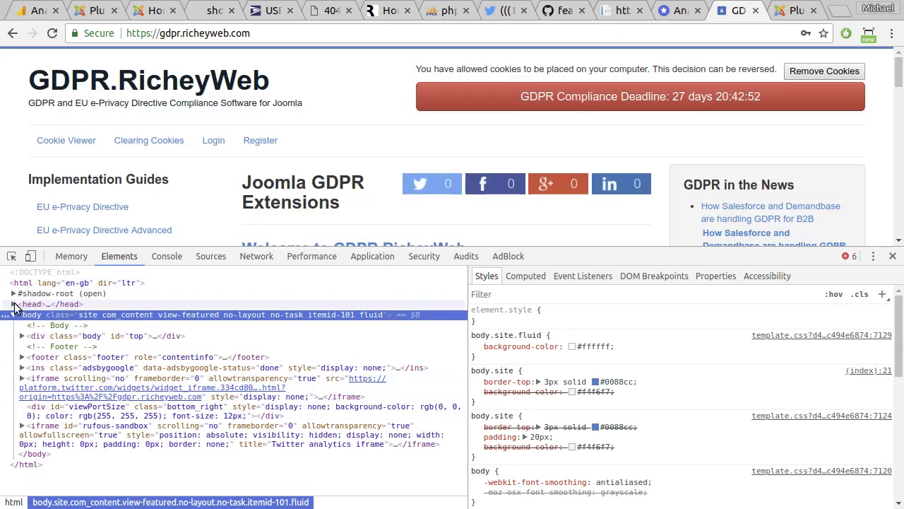
click(13, 305)
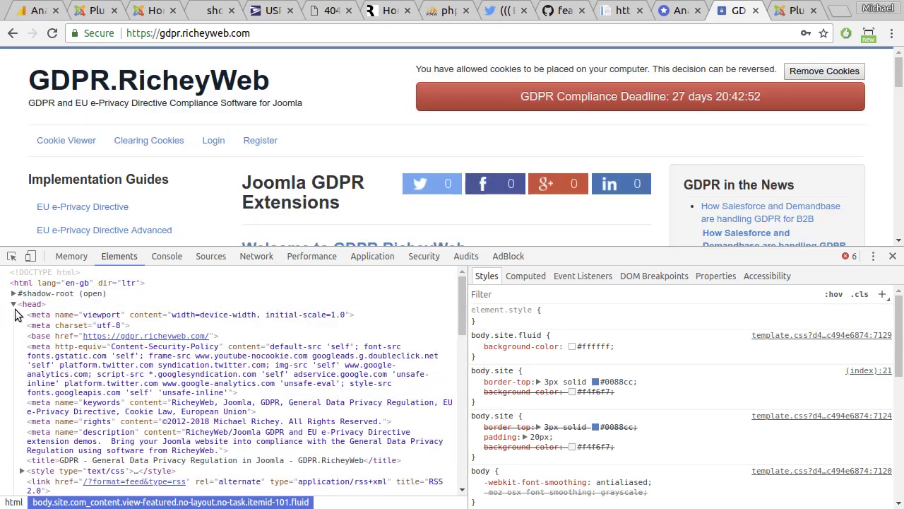
click(65, 347)
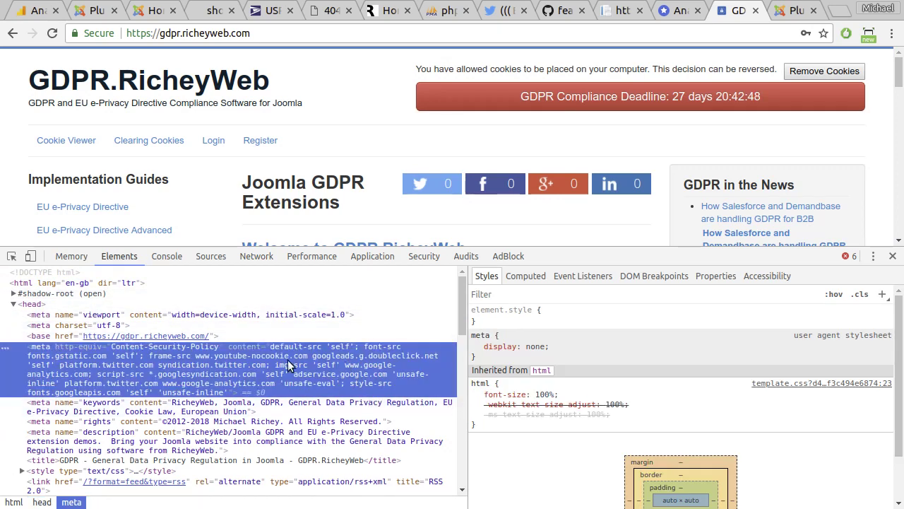
click(292, 409)
click(253, 359)
click(893, 256)
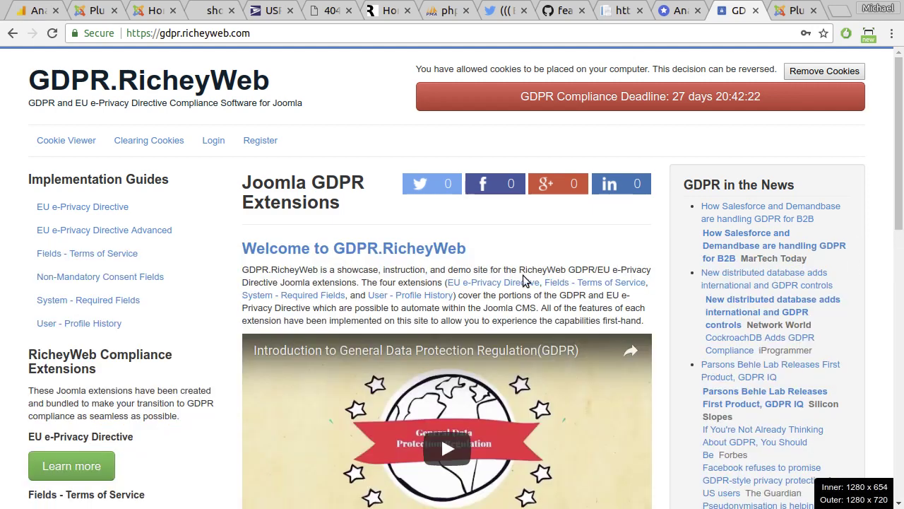